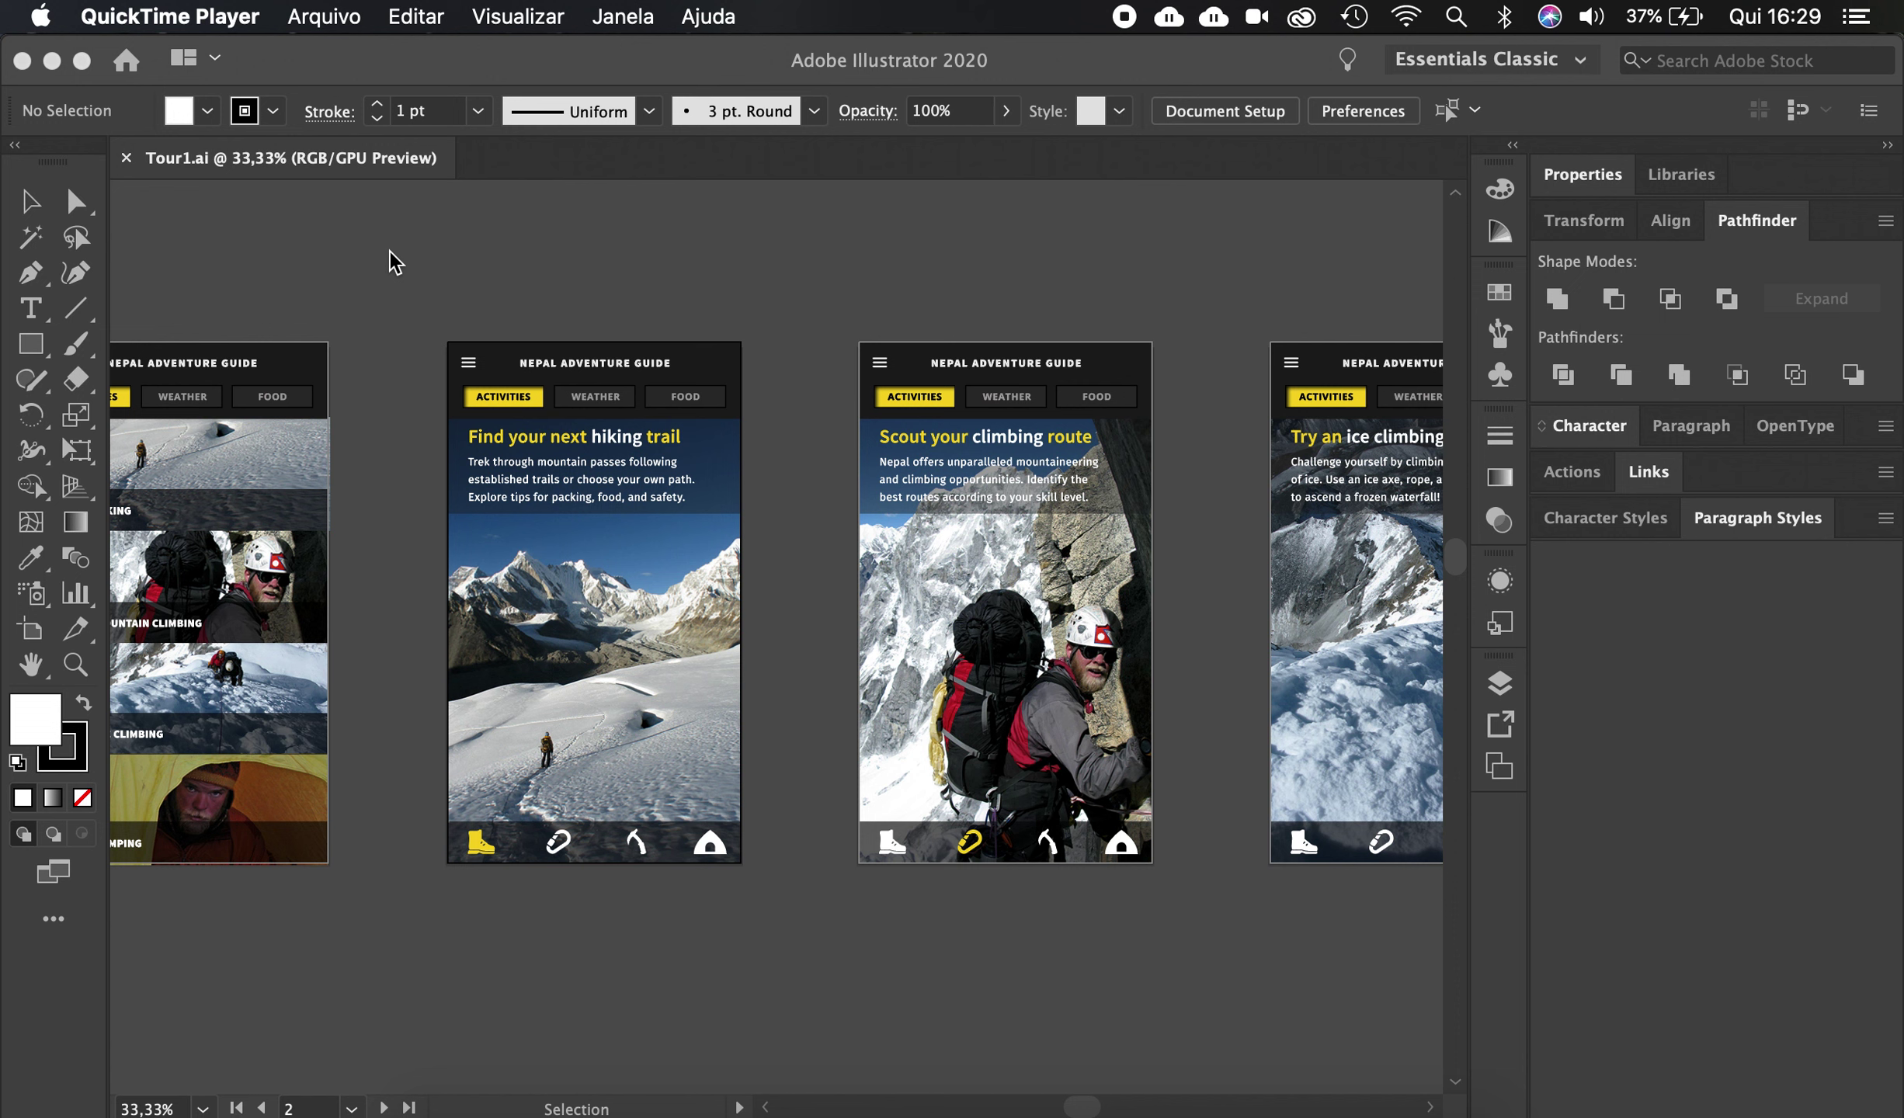
# Switch to Illustrator and fit all artboards of Tour1.ai in the window
pyautogui.click(473, 60)
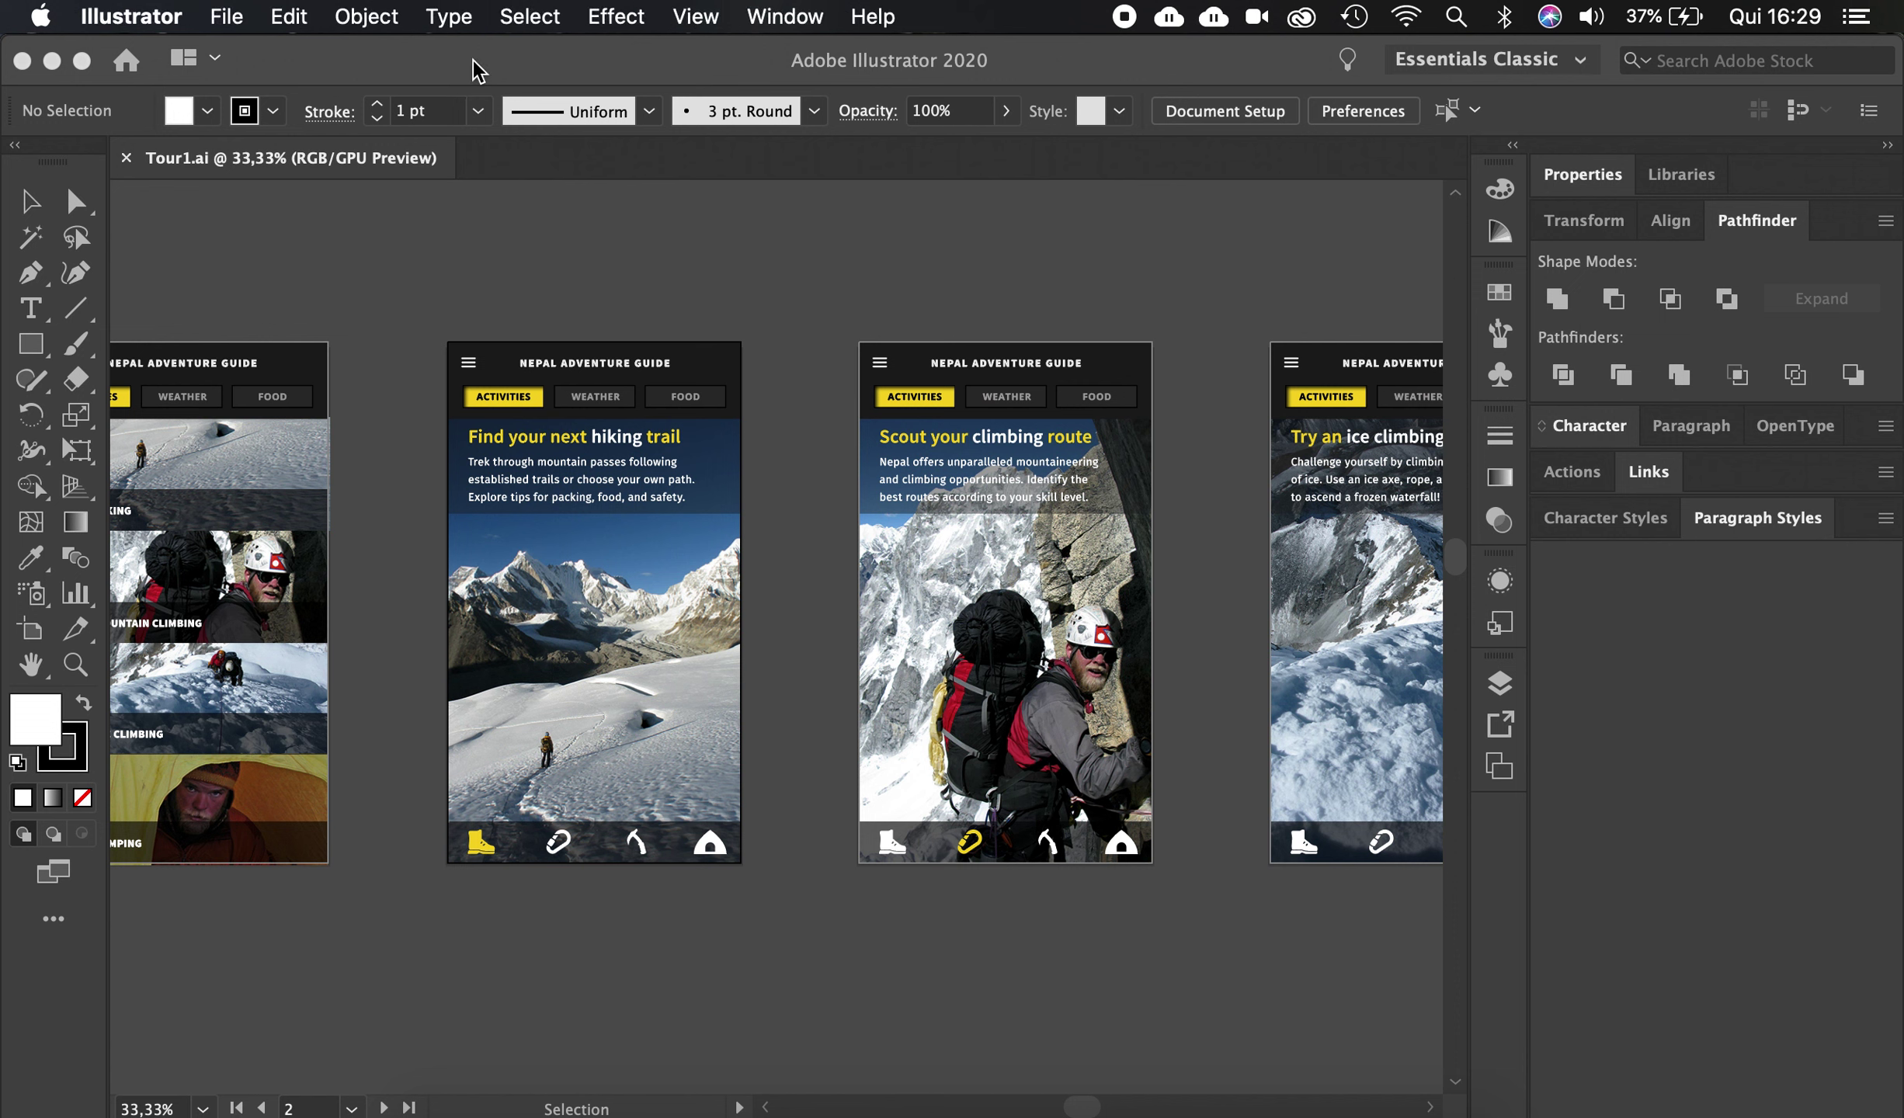
pyautogui.click(696, 16)
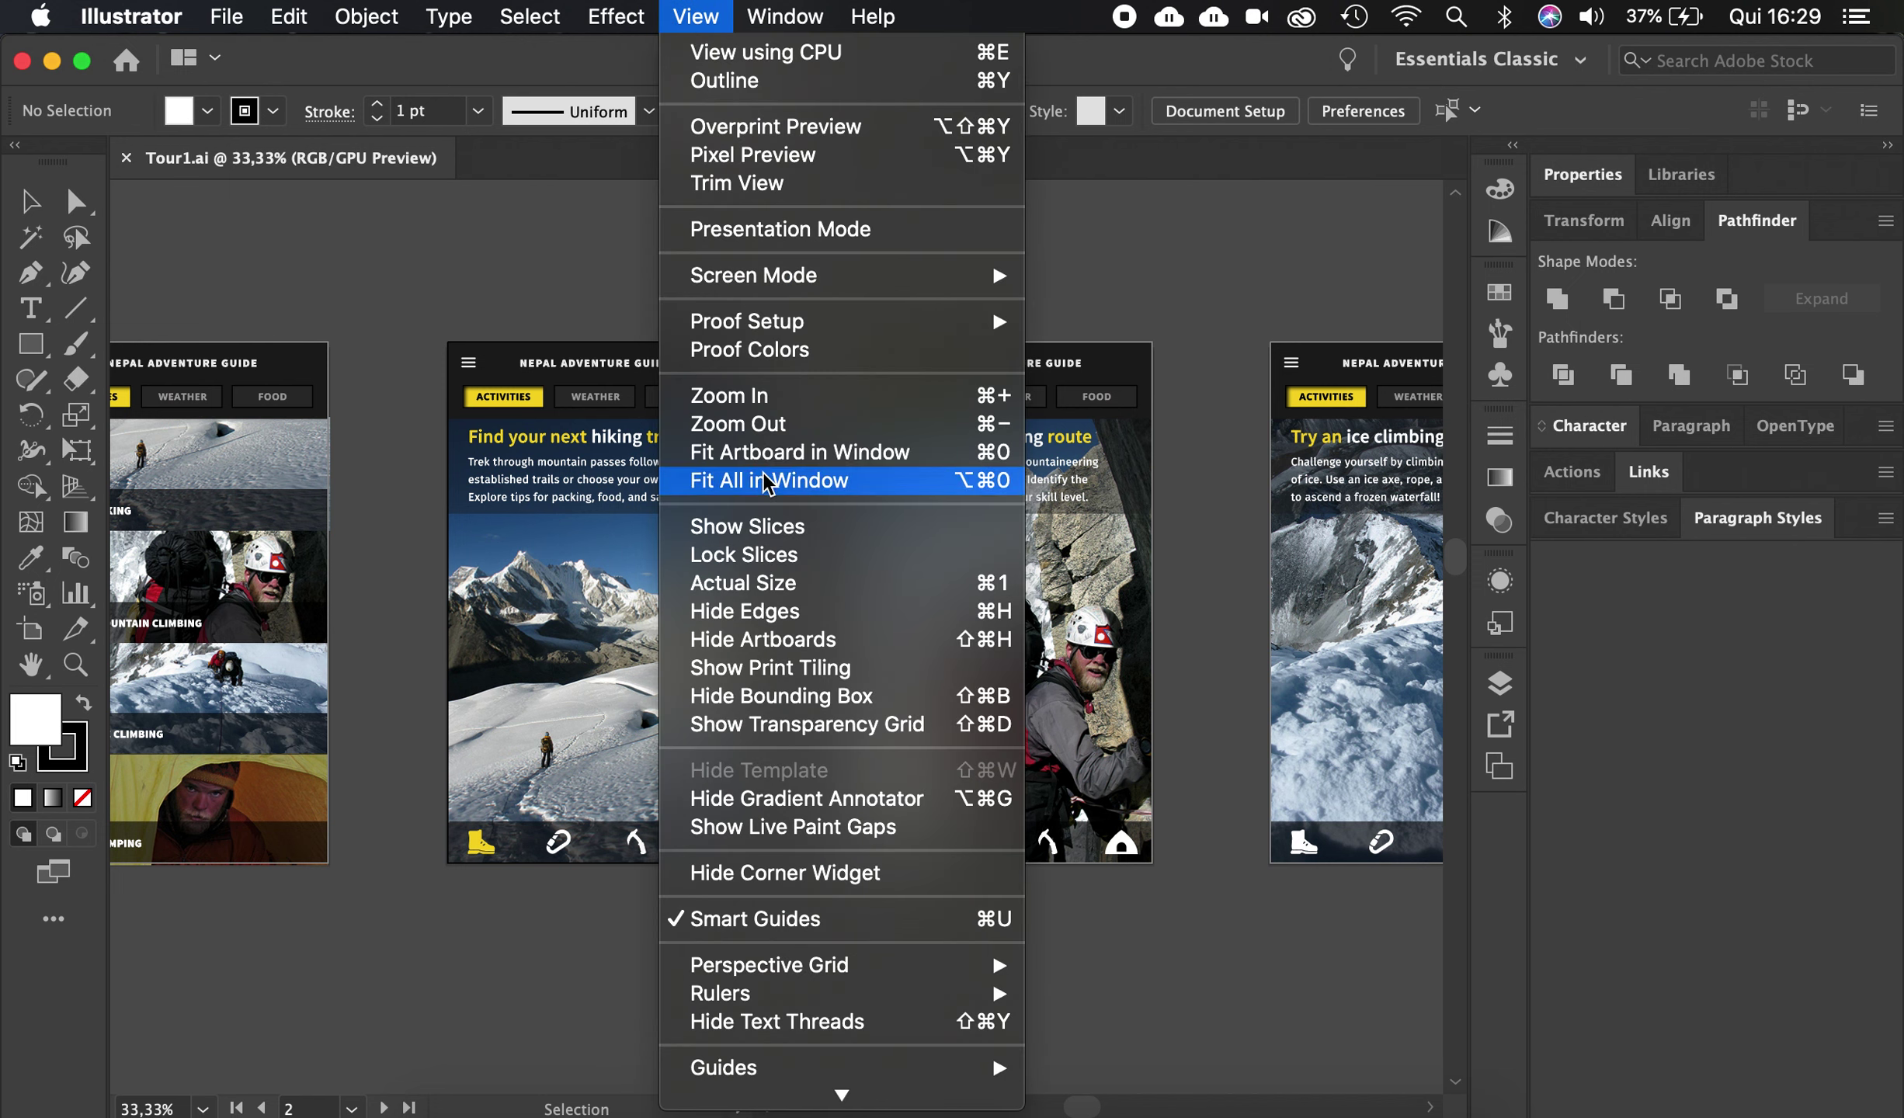
pyautogui.click(862, 497)
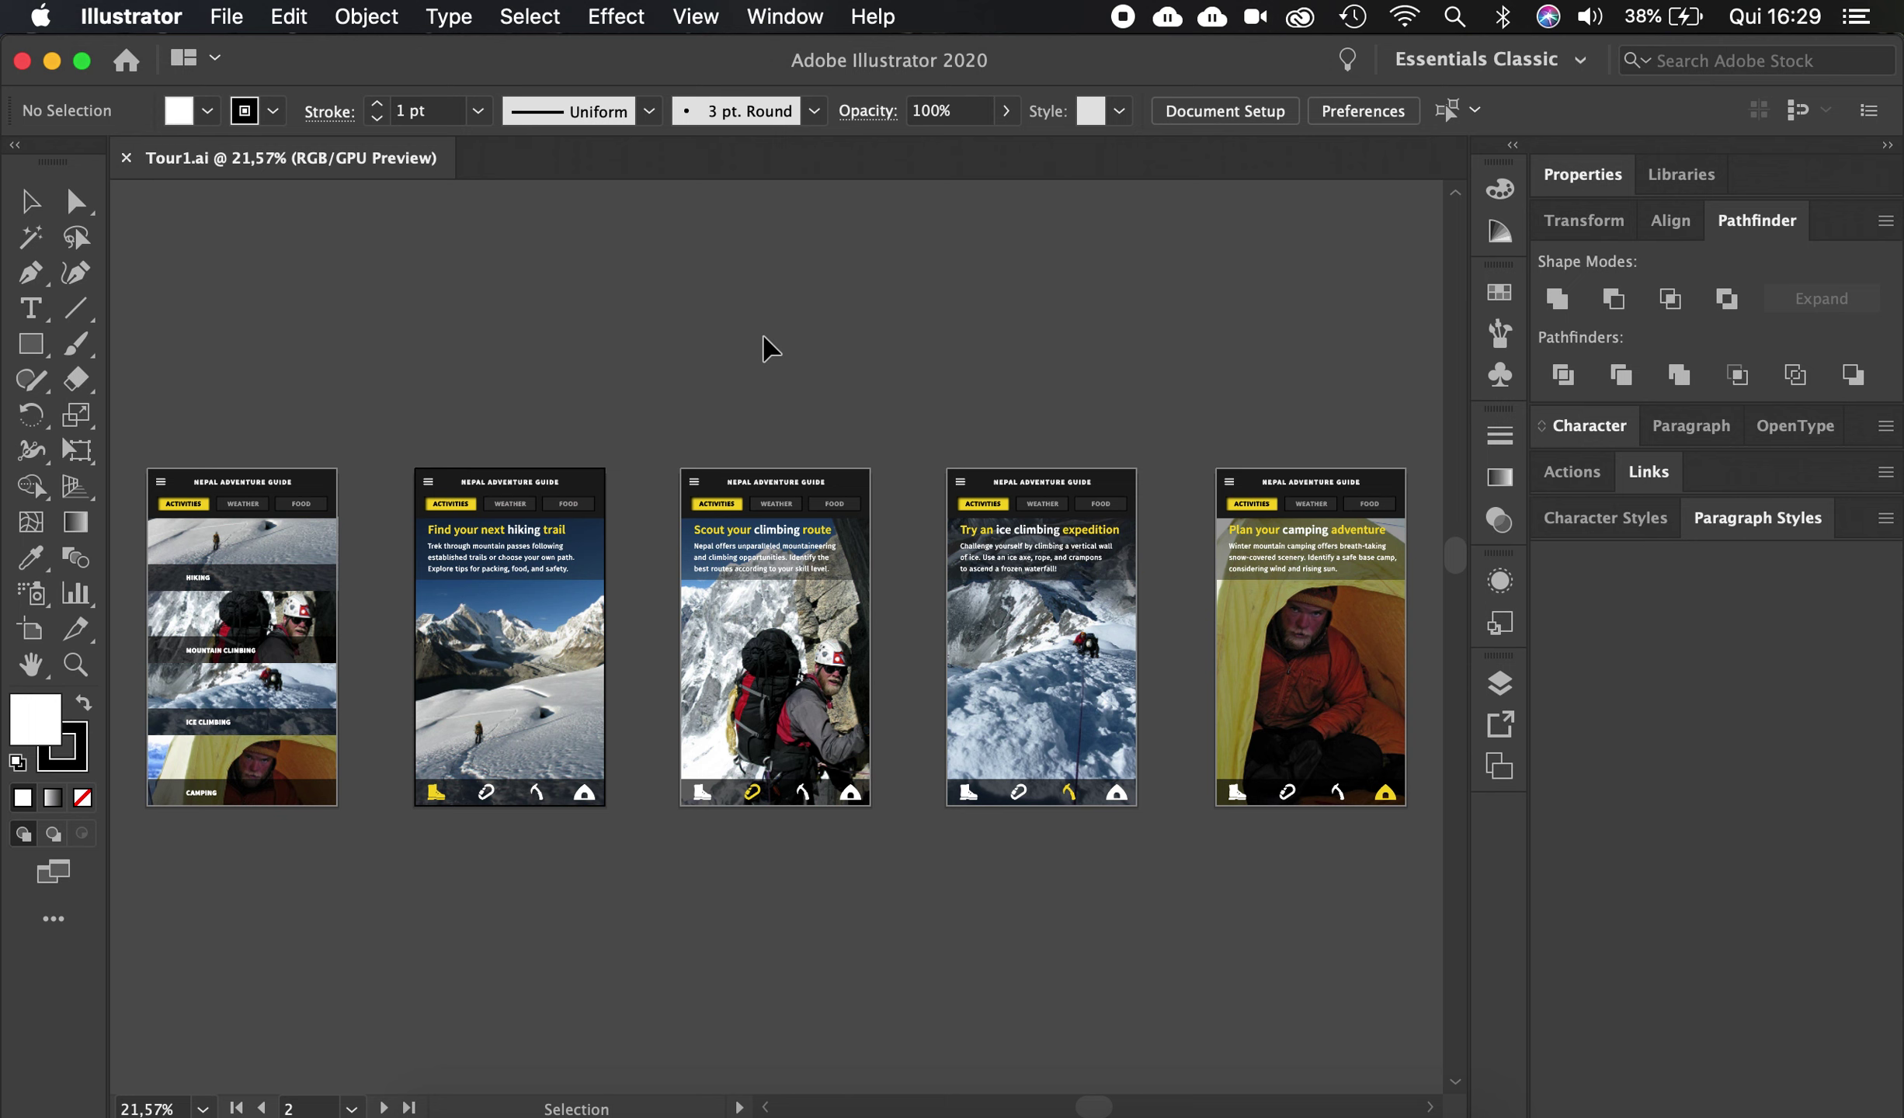
# Zoom the document out to 8.33% and back in to 16.67%
pyautogui.press('super+minus')
pyautogui.press('super+minus')
pyautogui.press('super+minus')
pyautogui.press('super+minus')
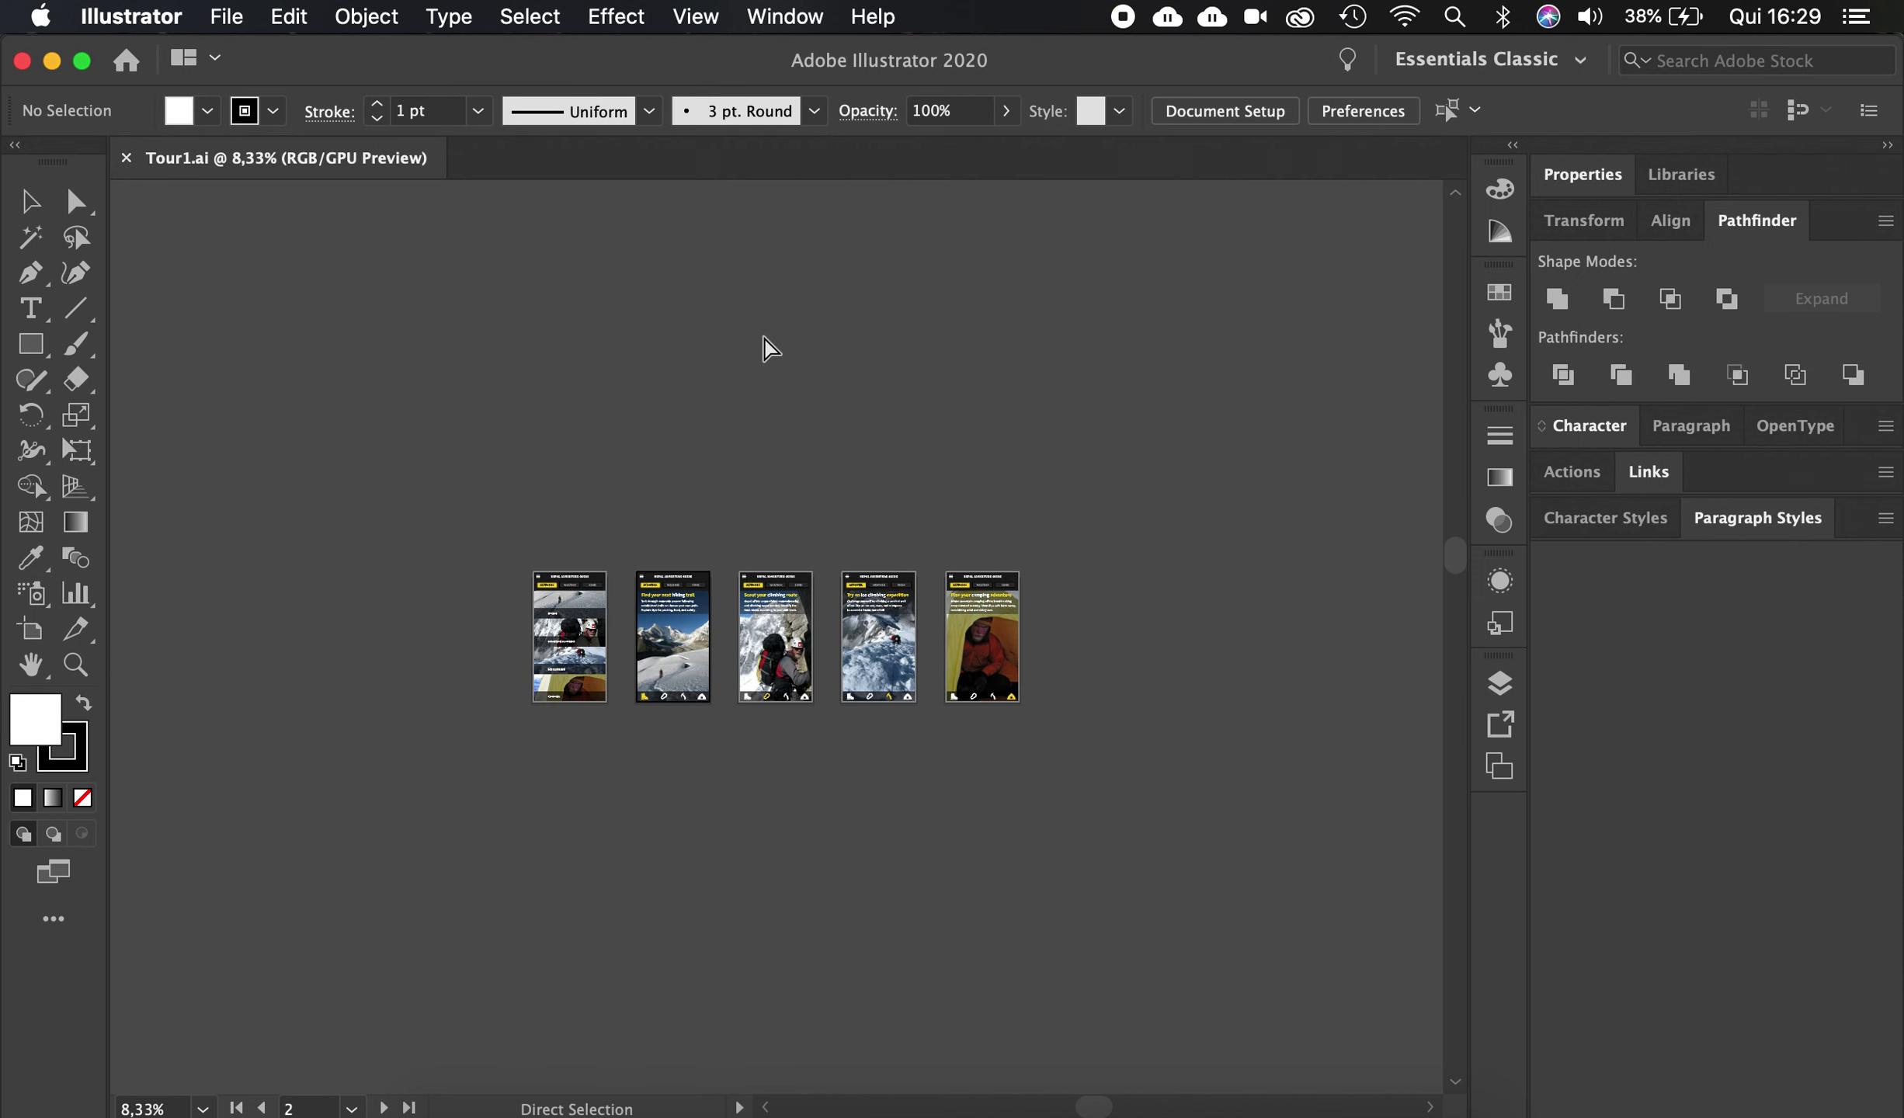
pyautogui.press('super+plus')
pyautogui.press('super+plus')
pyautogui.press('super+plus')
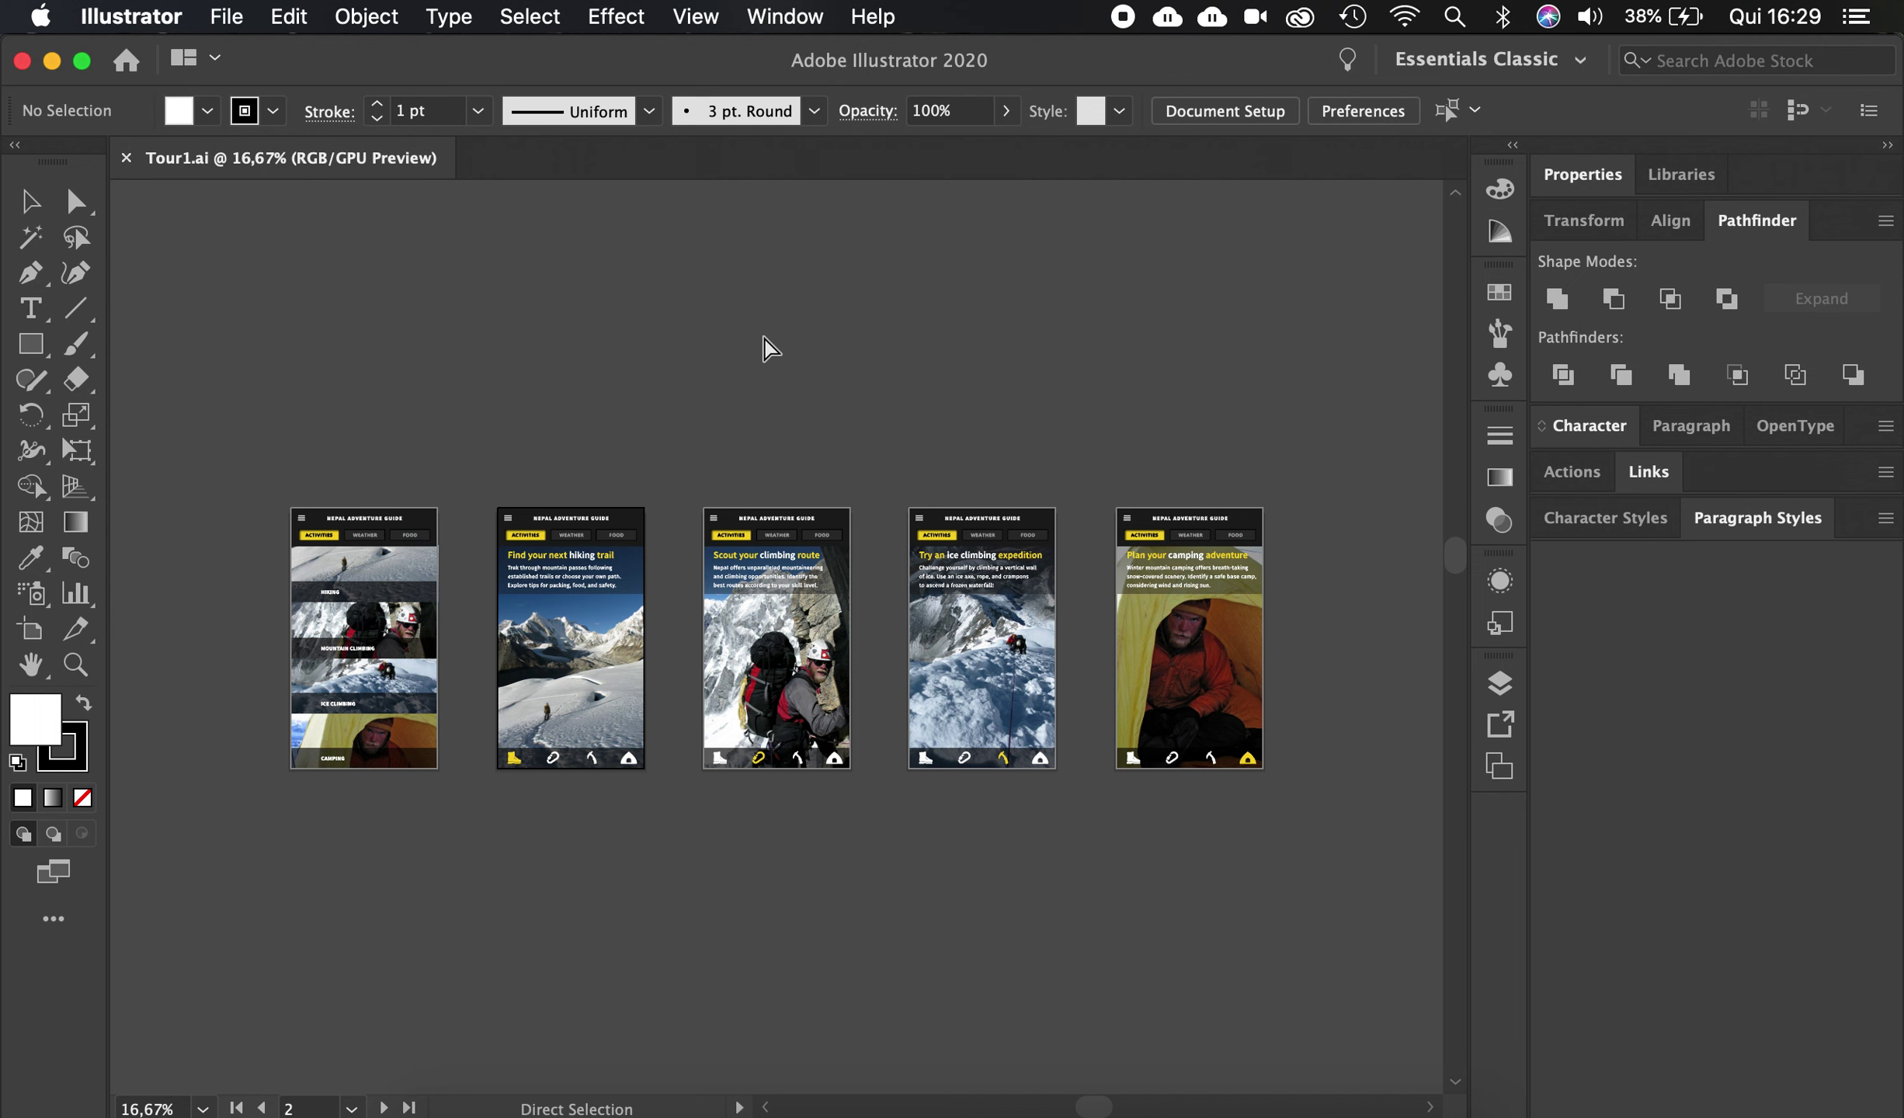
# Fit the Hiking artboard in the window and return to a view of all five artboards
pyautogui.press('super+0')
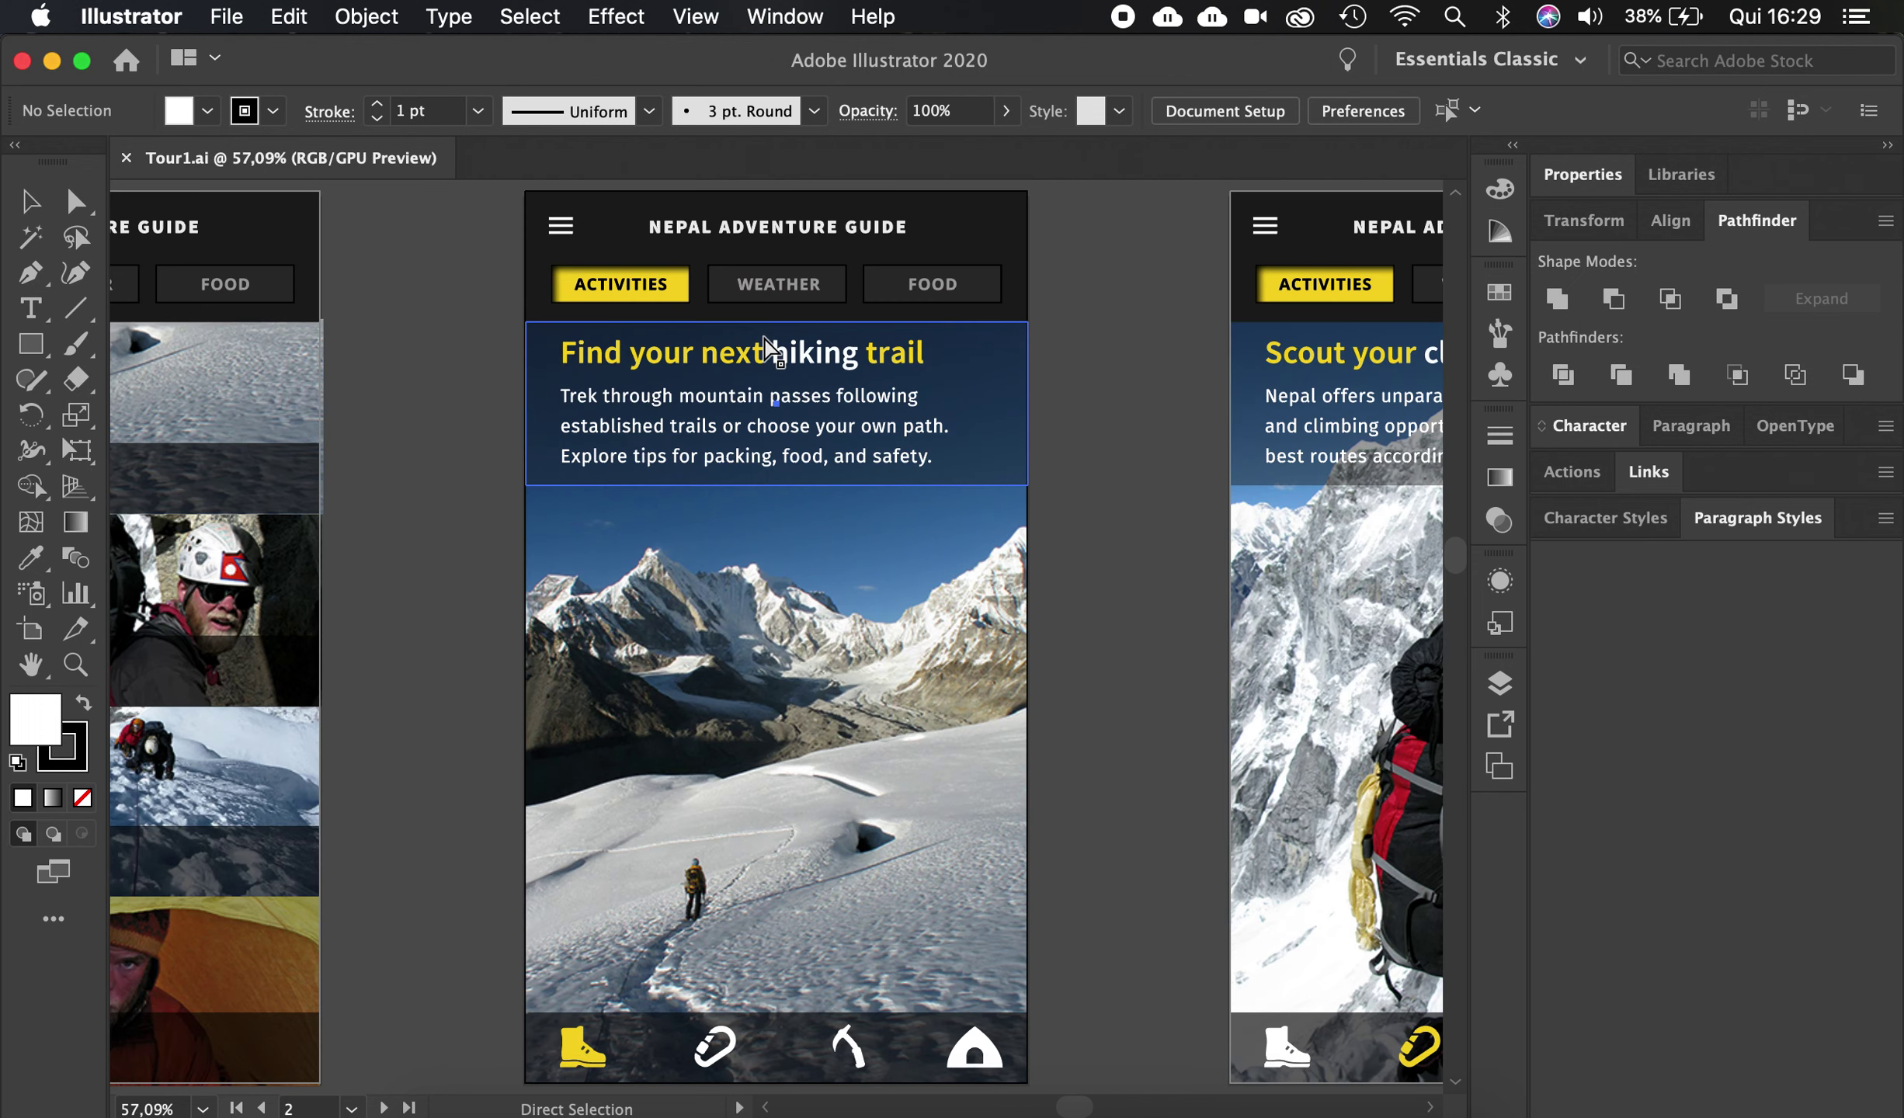
pyautogui.press('v')
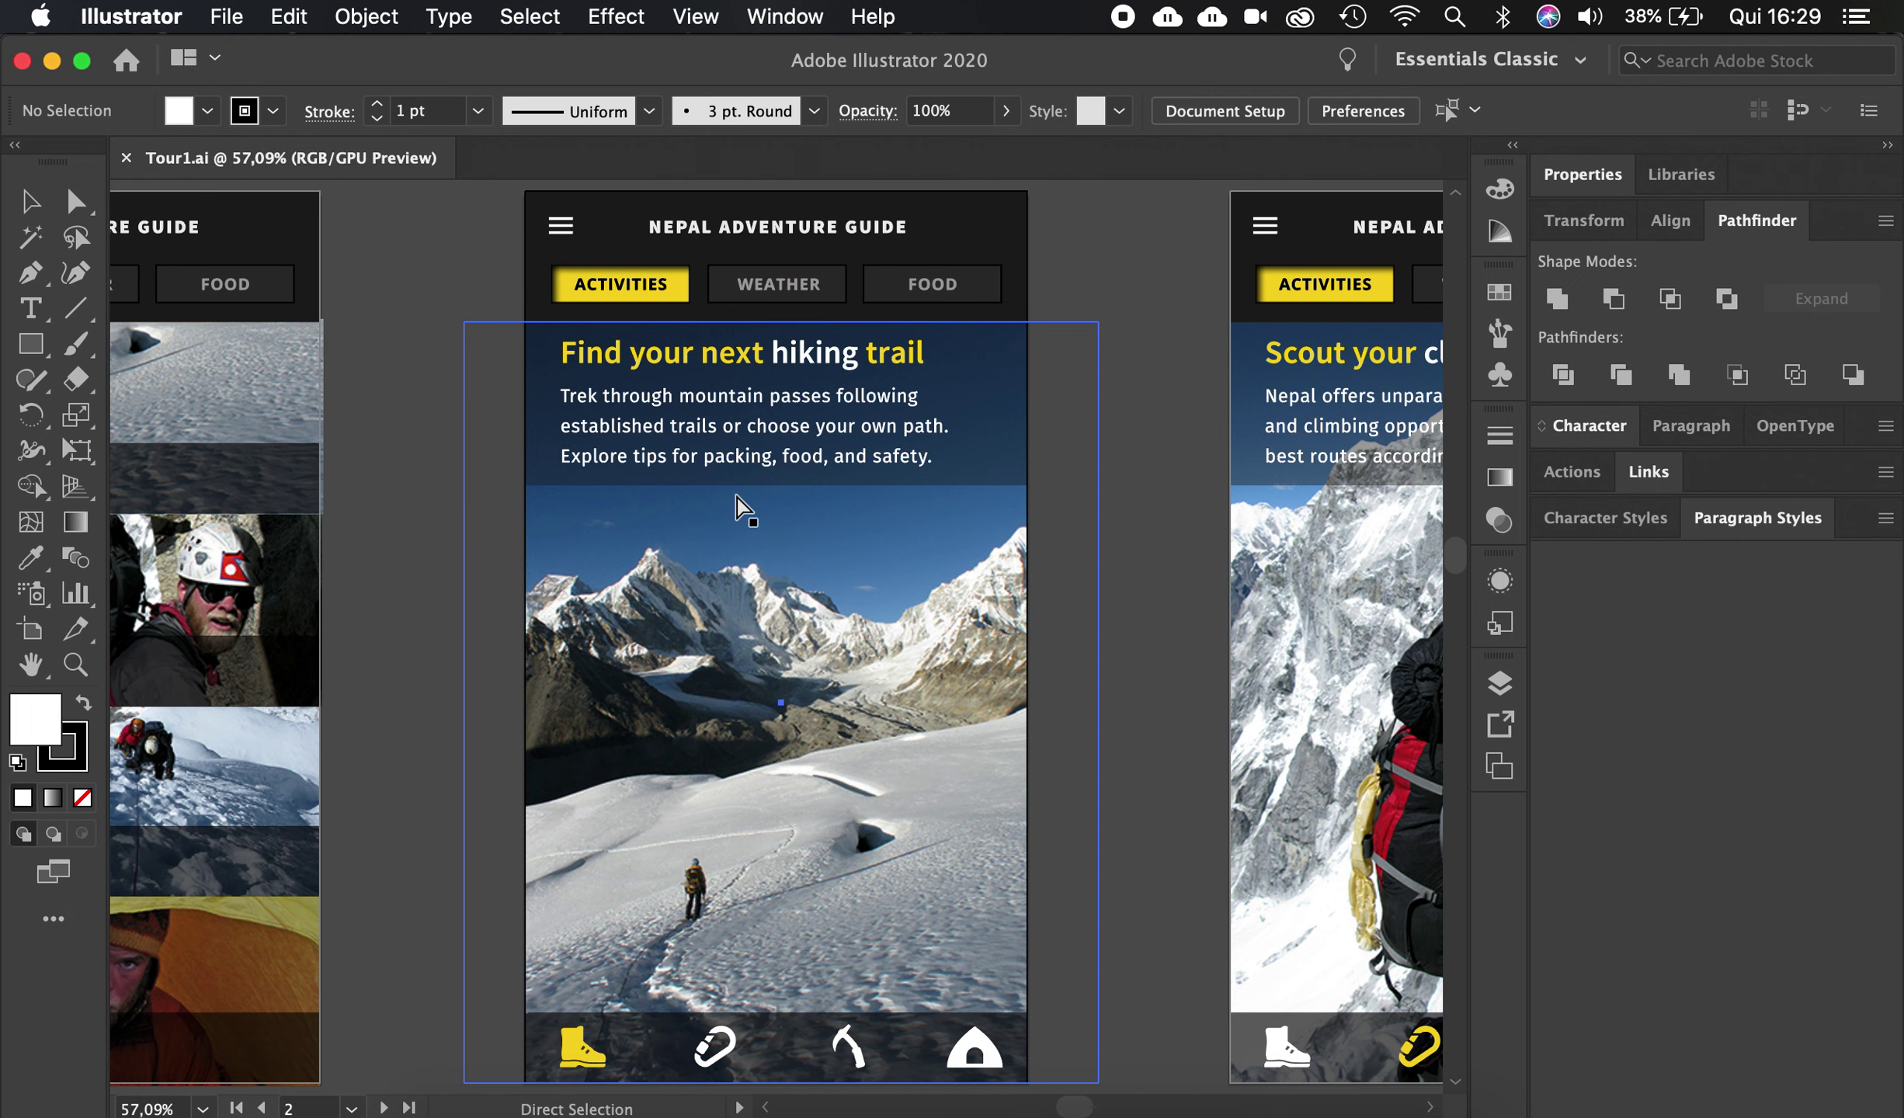
pyautogui.press('super+alt+0')
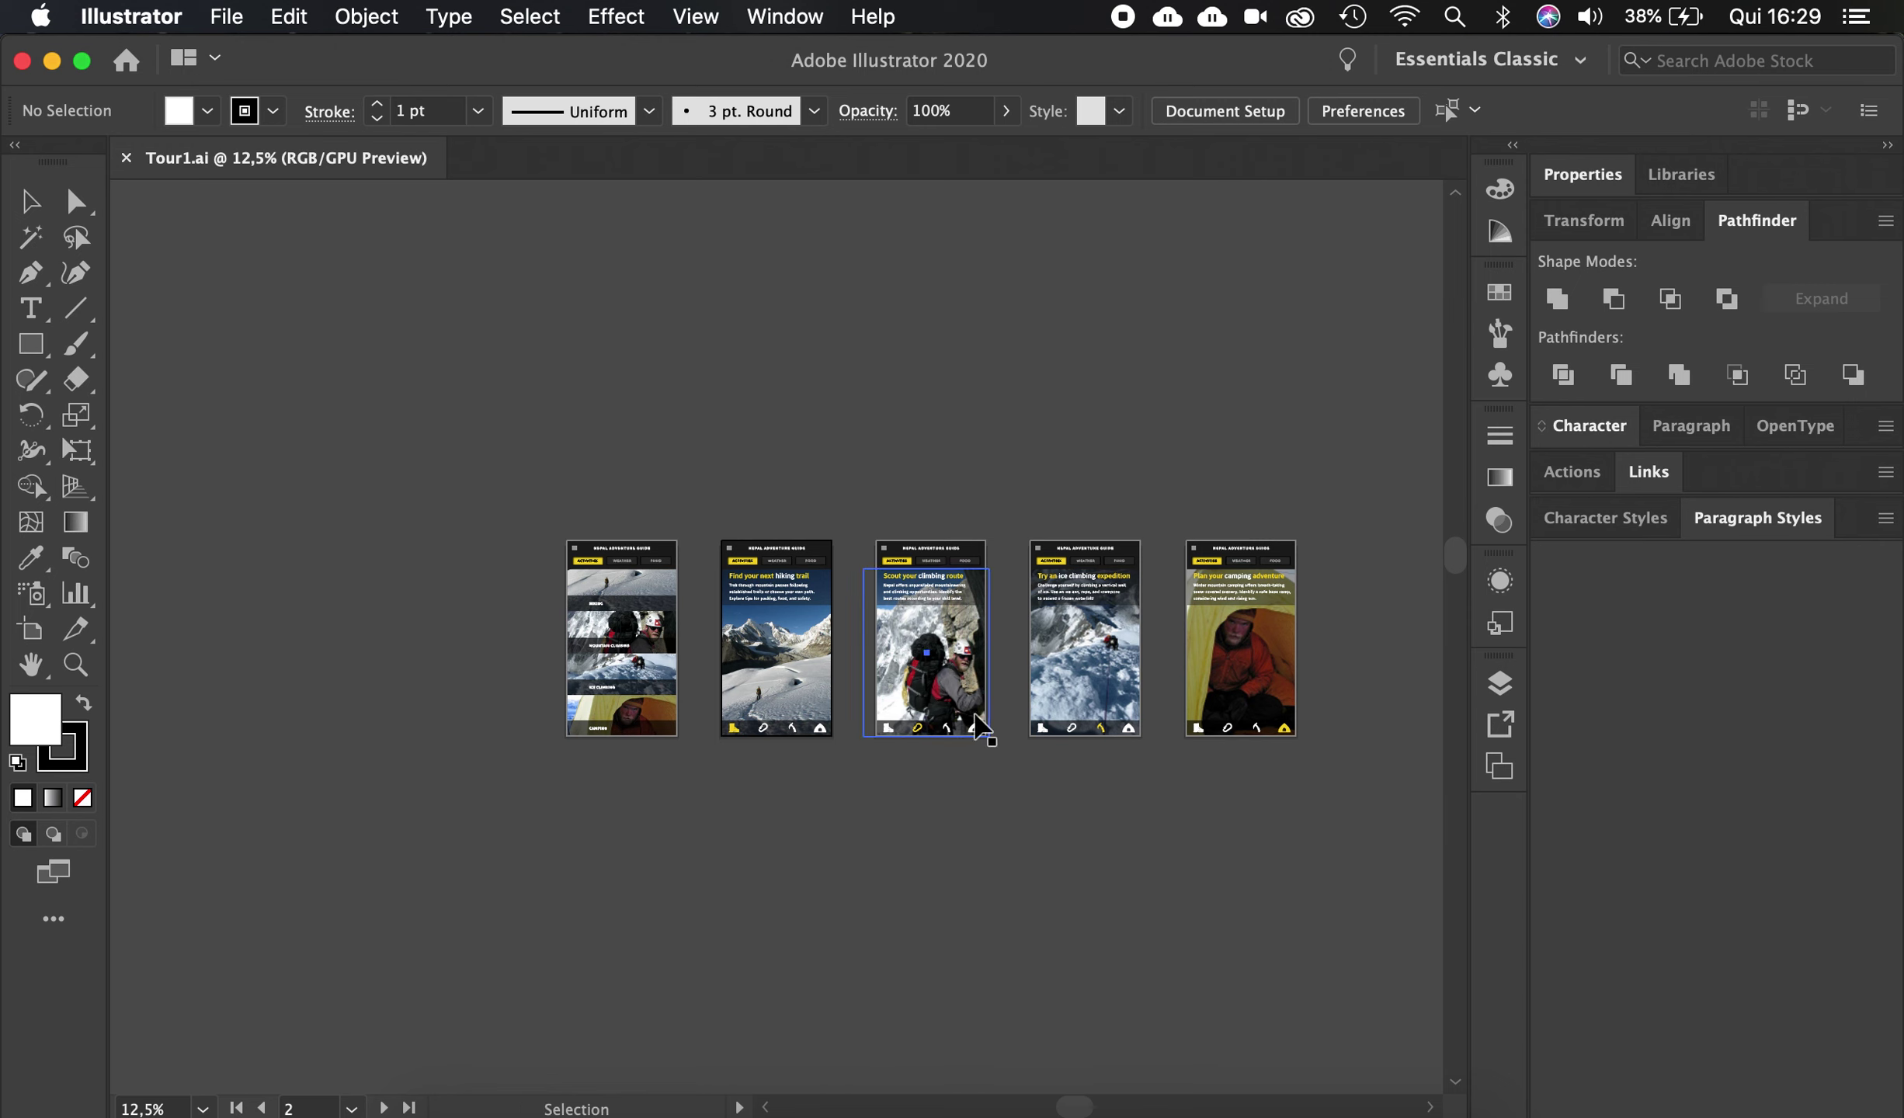
# Activate the Camping artboard through its photo, fit that artboard in the window, and return to the view of all artboards
pyautogui.click(1218, 641)
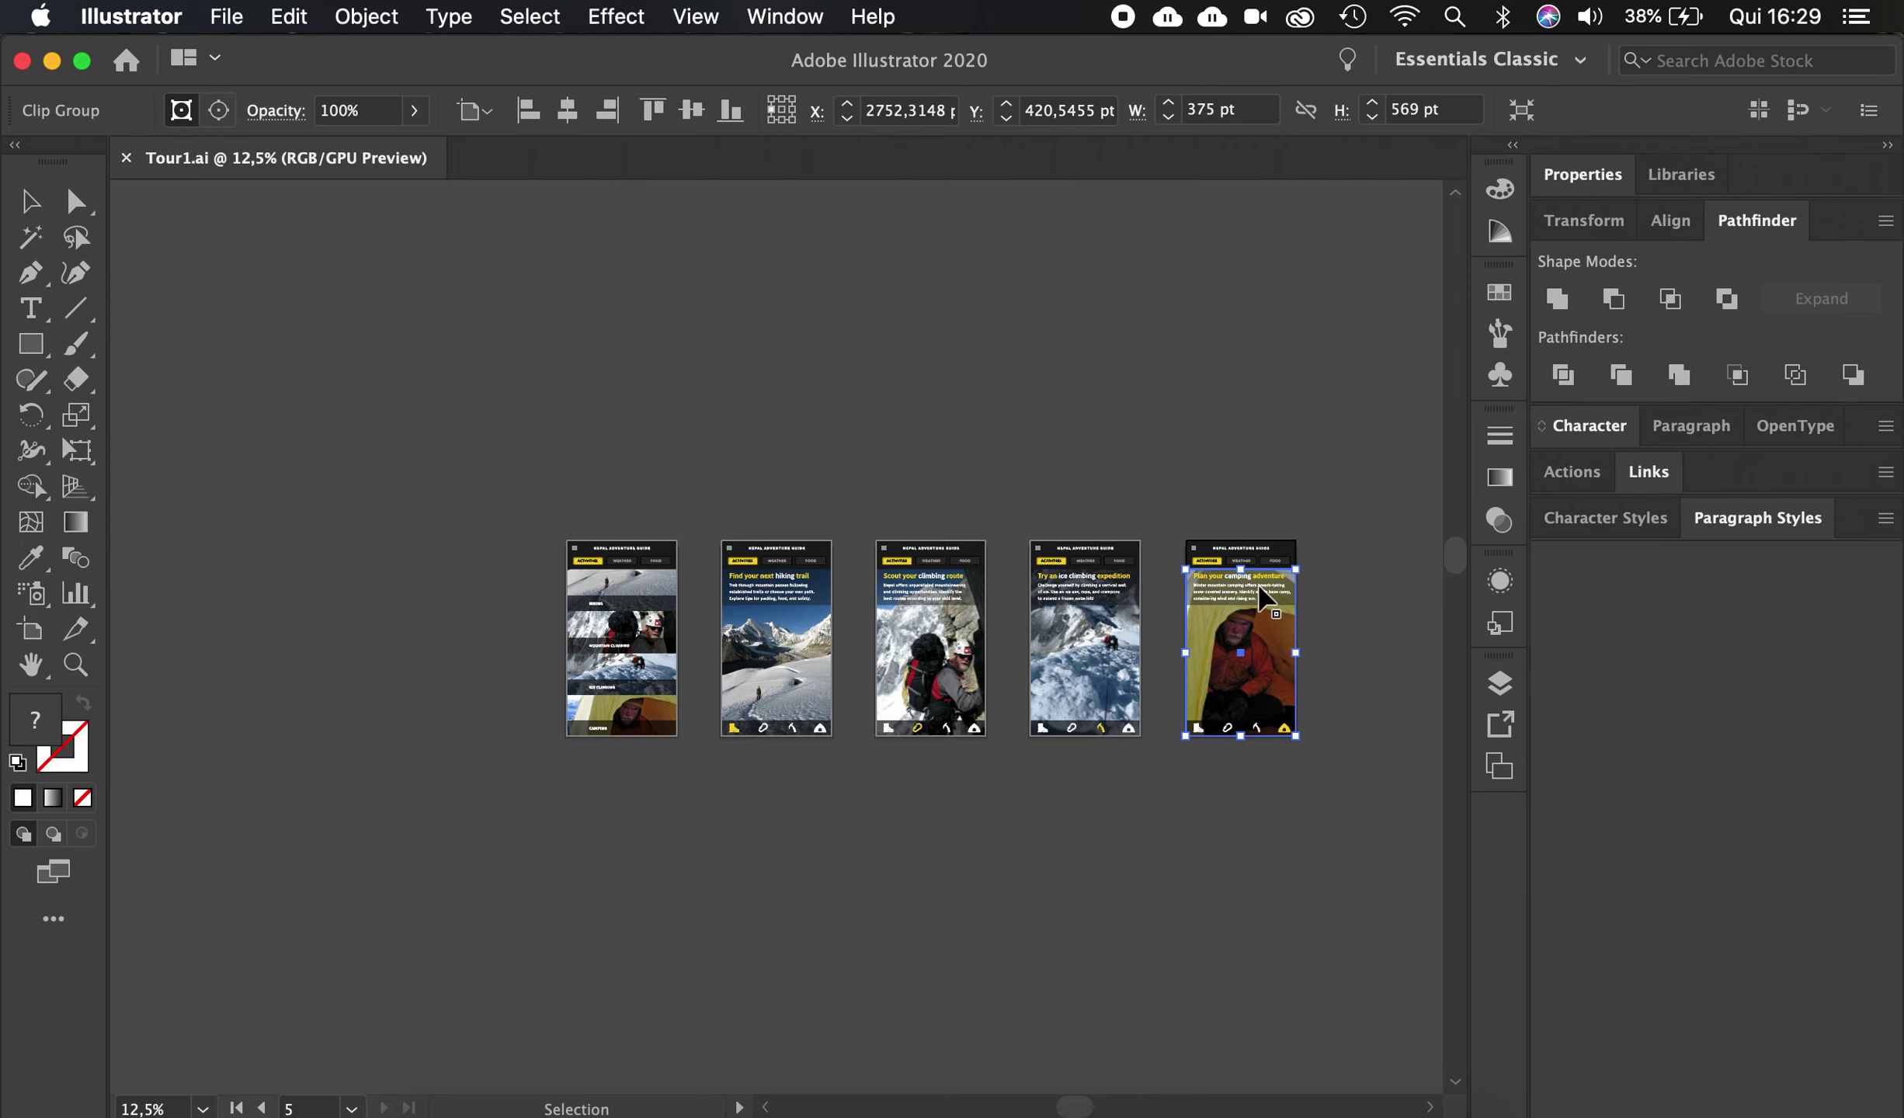
pyautogui.click(1246, 439)
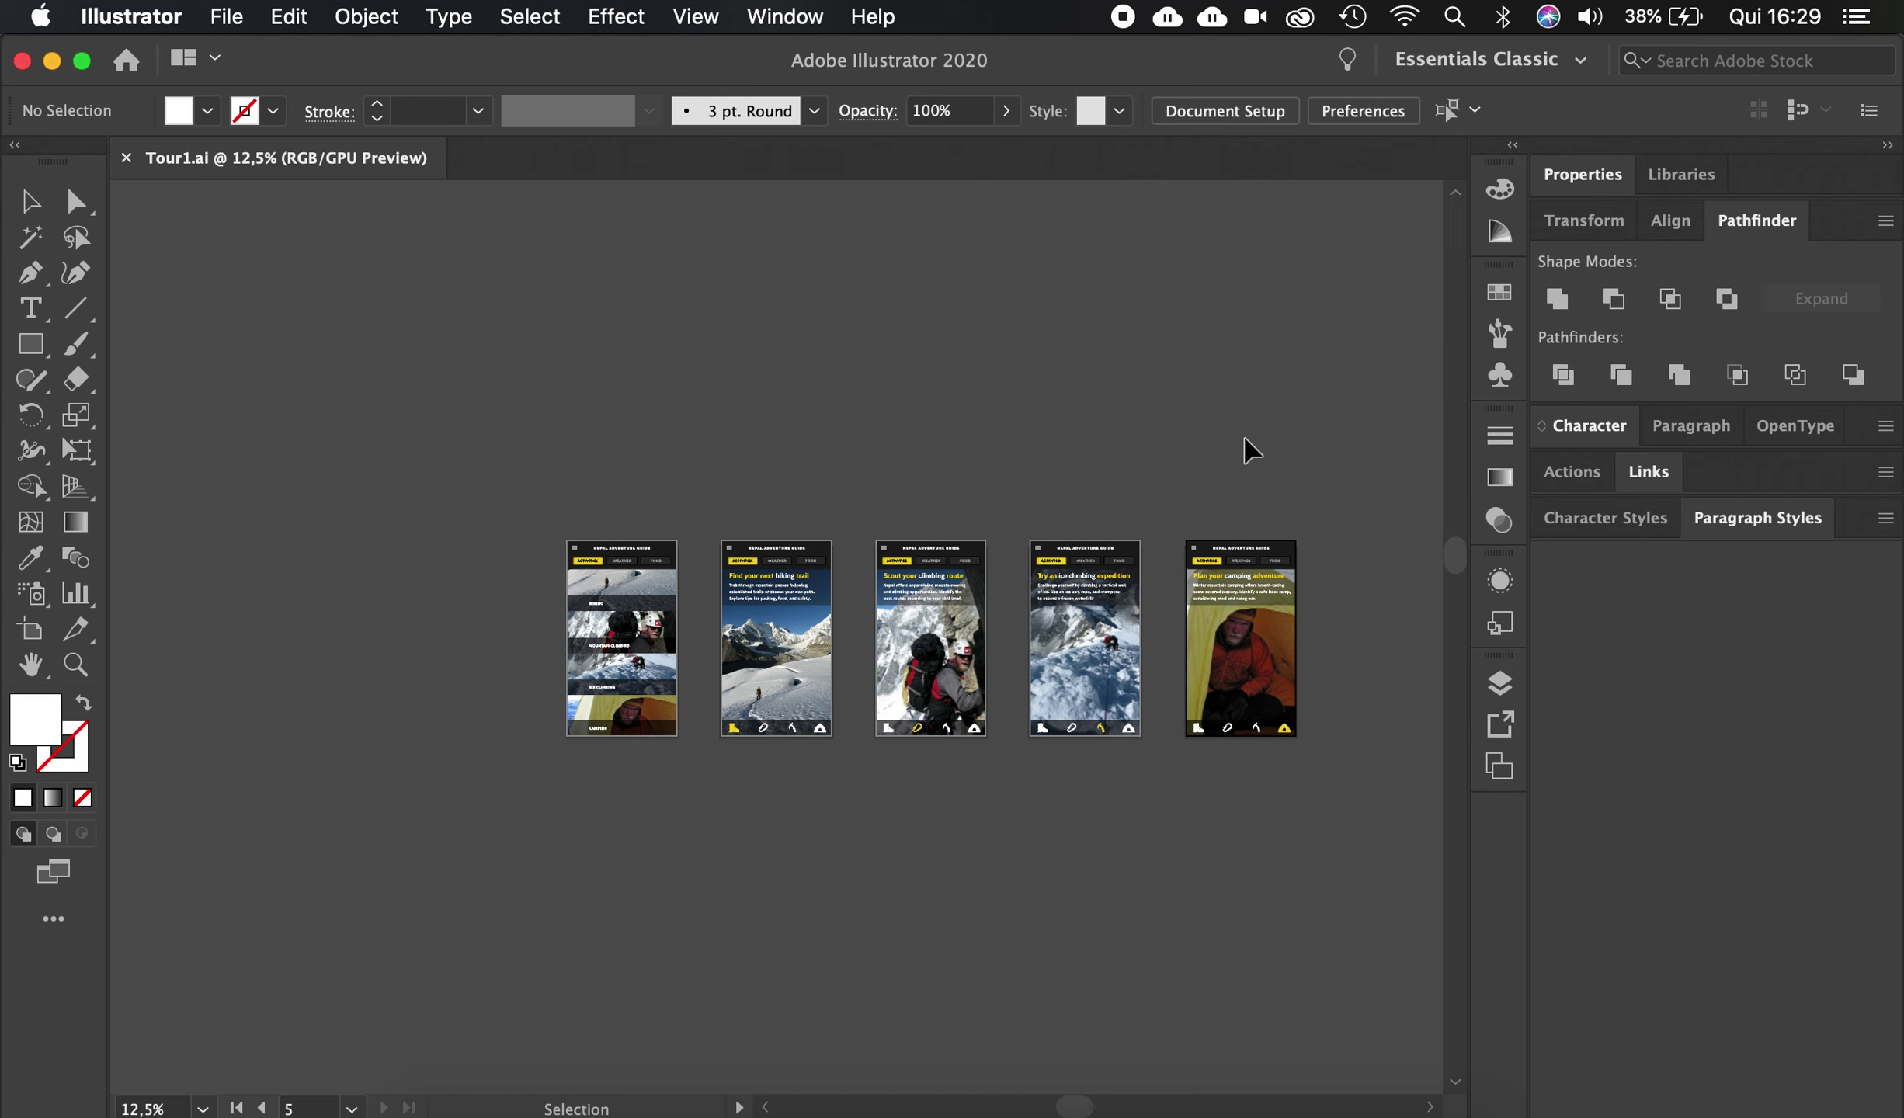
pyautogui.click(1257, 622)
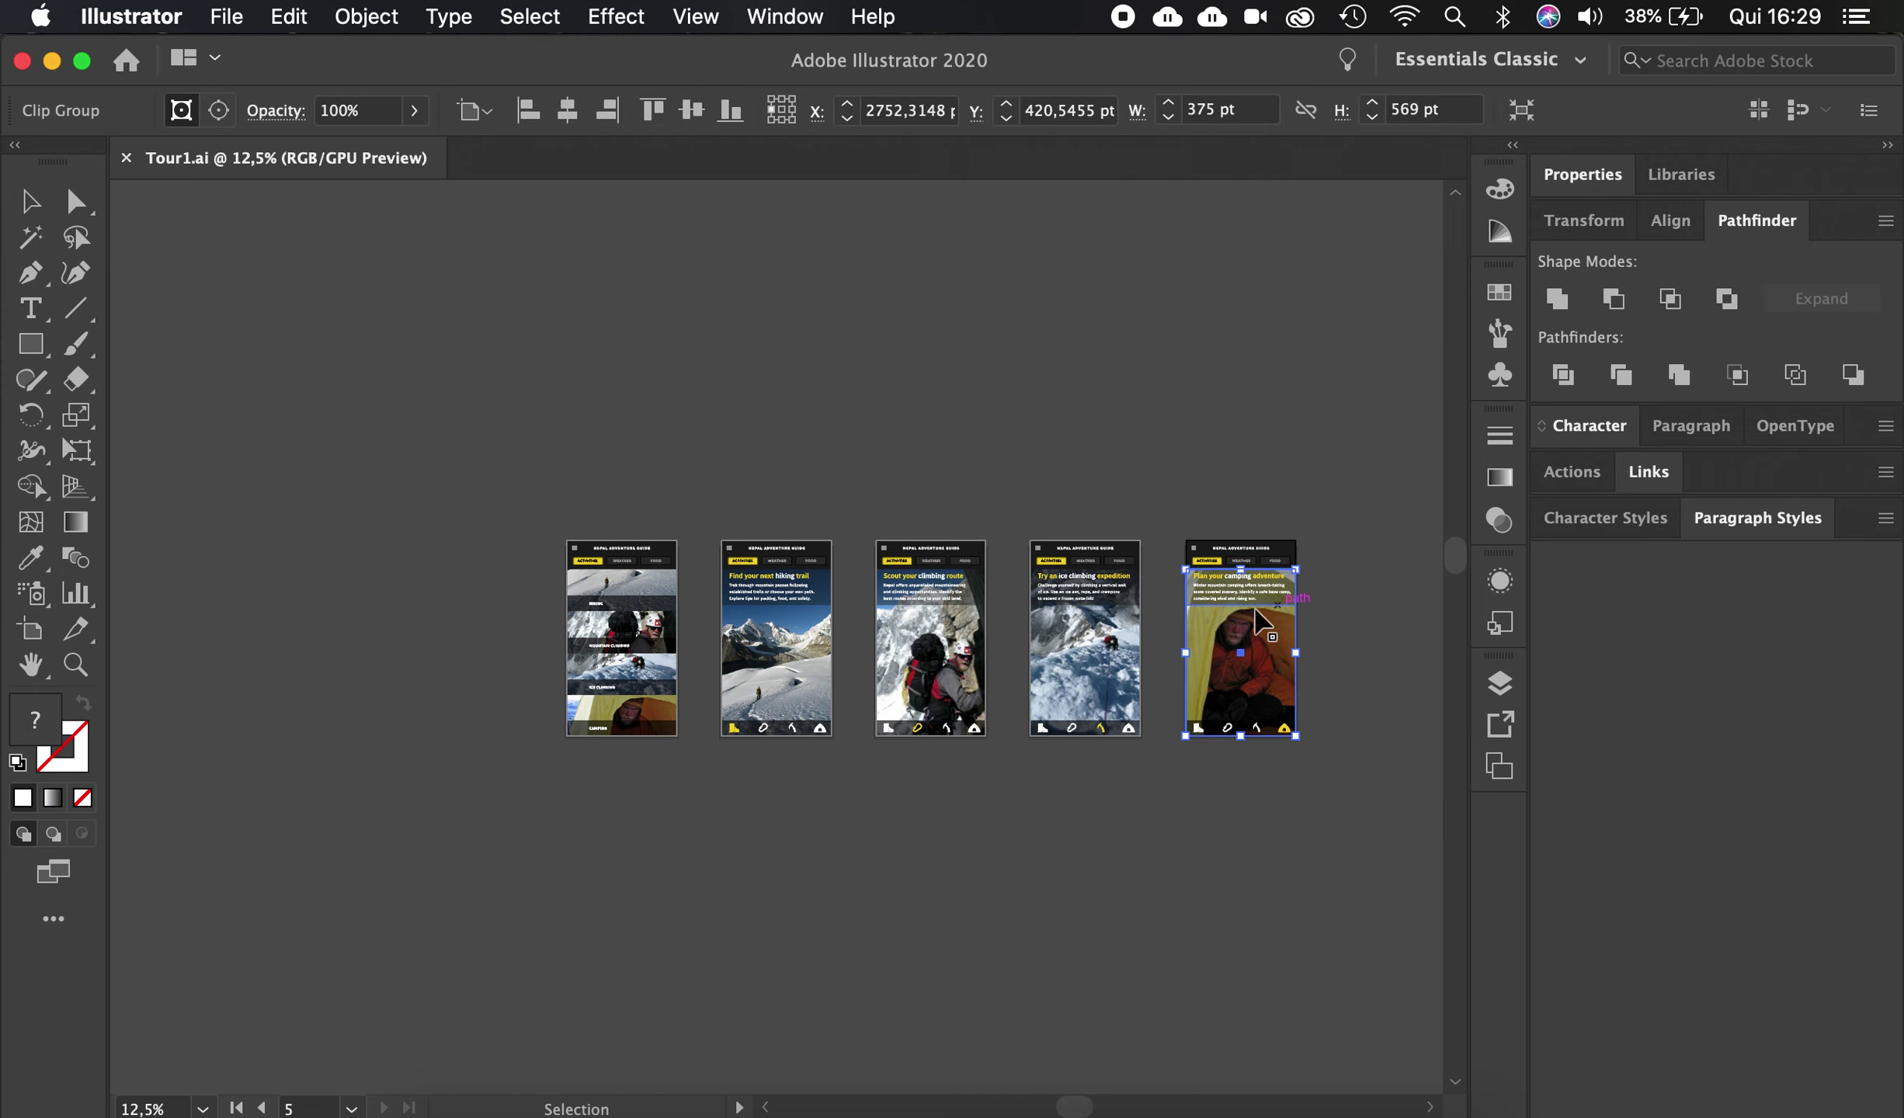
pyautogui.click(1256, 508)
pyautogui.press('a')
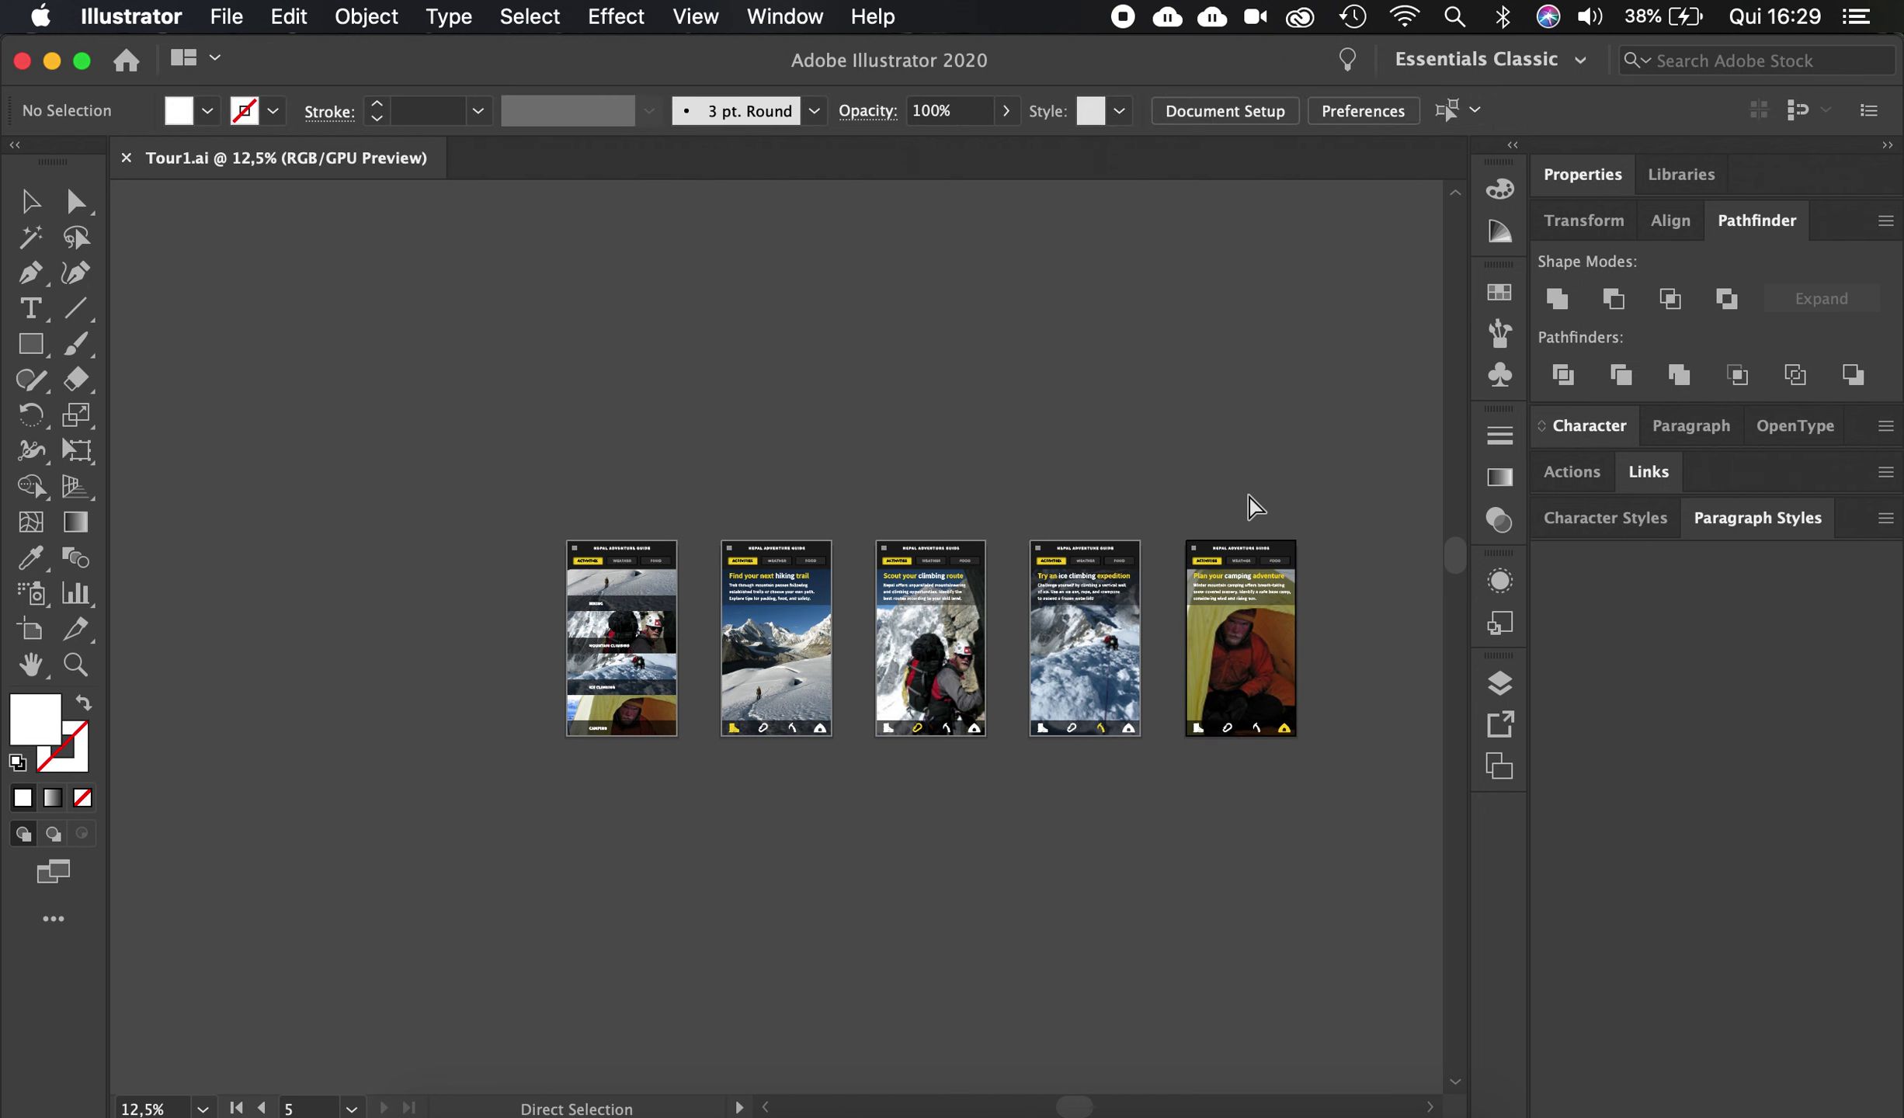
pyautogui.press('super+0')
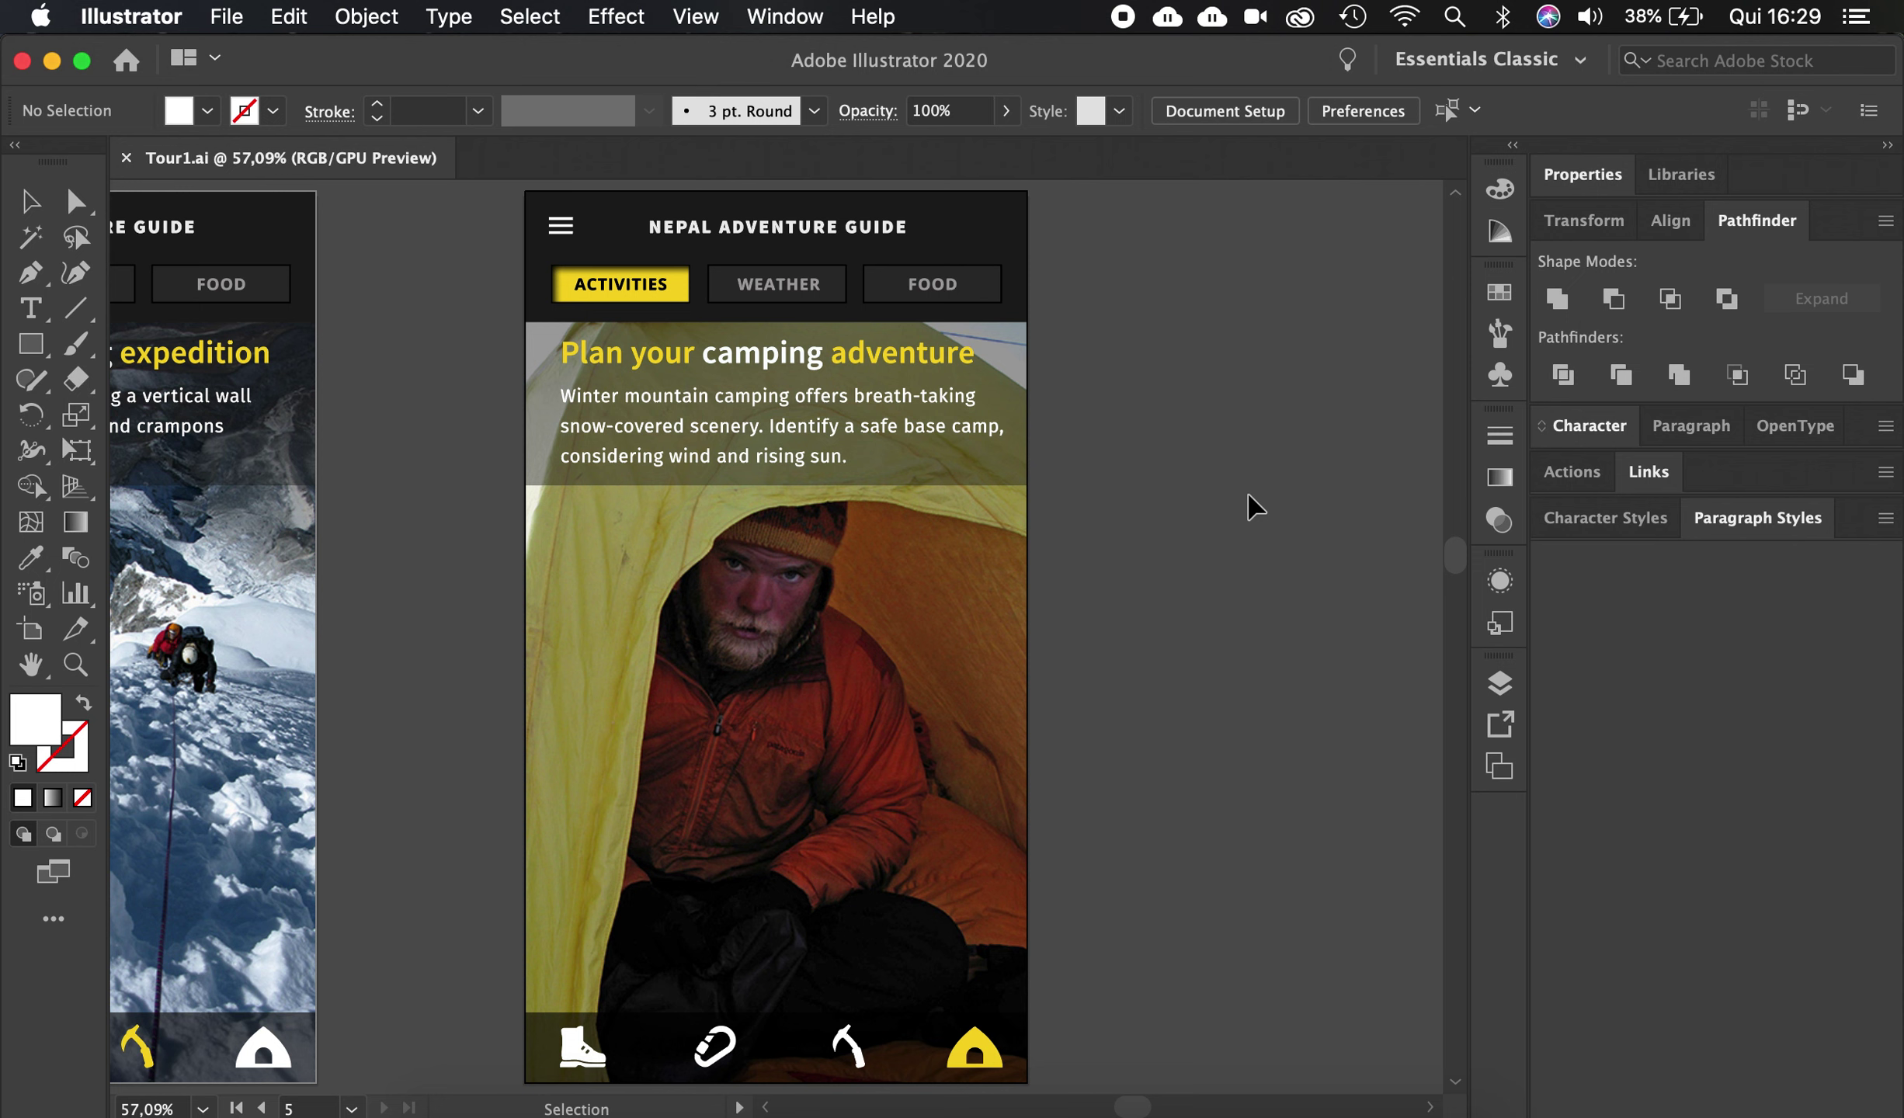
pyautogui.click(698, 17)
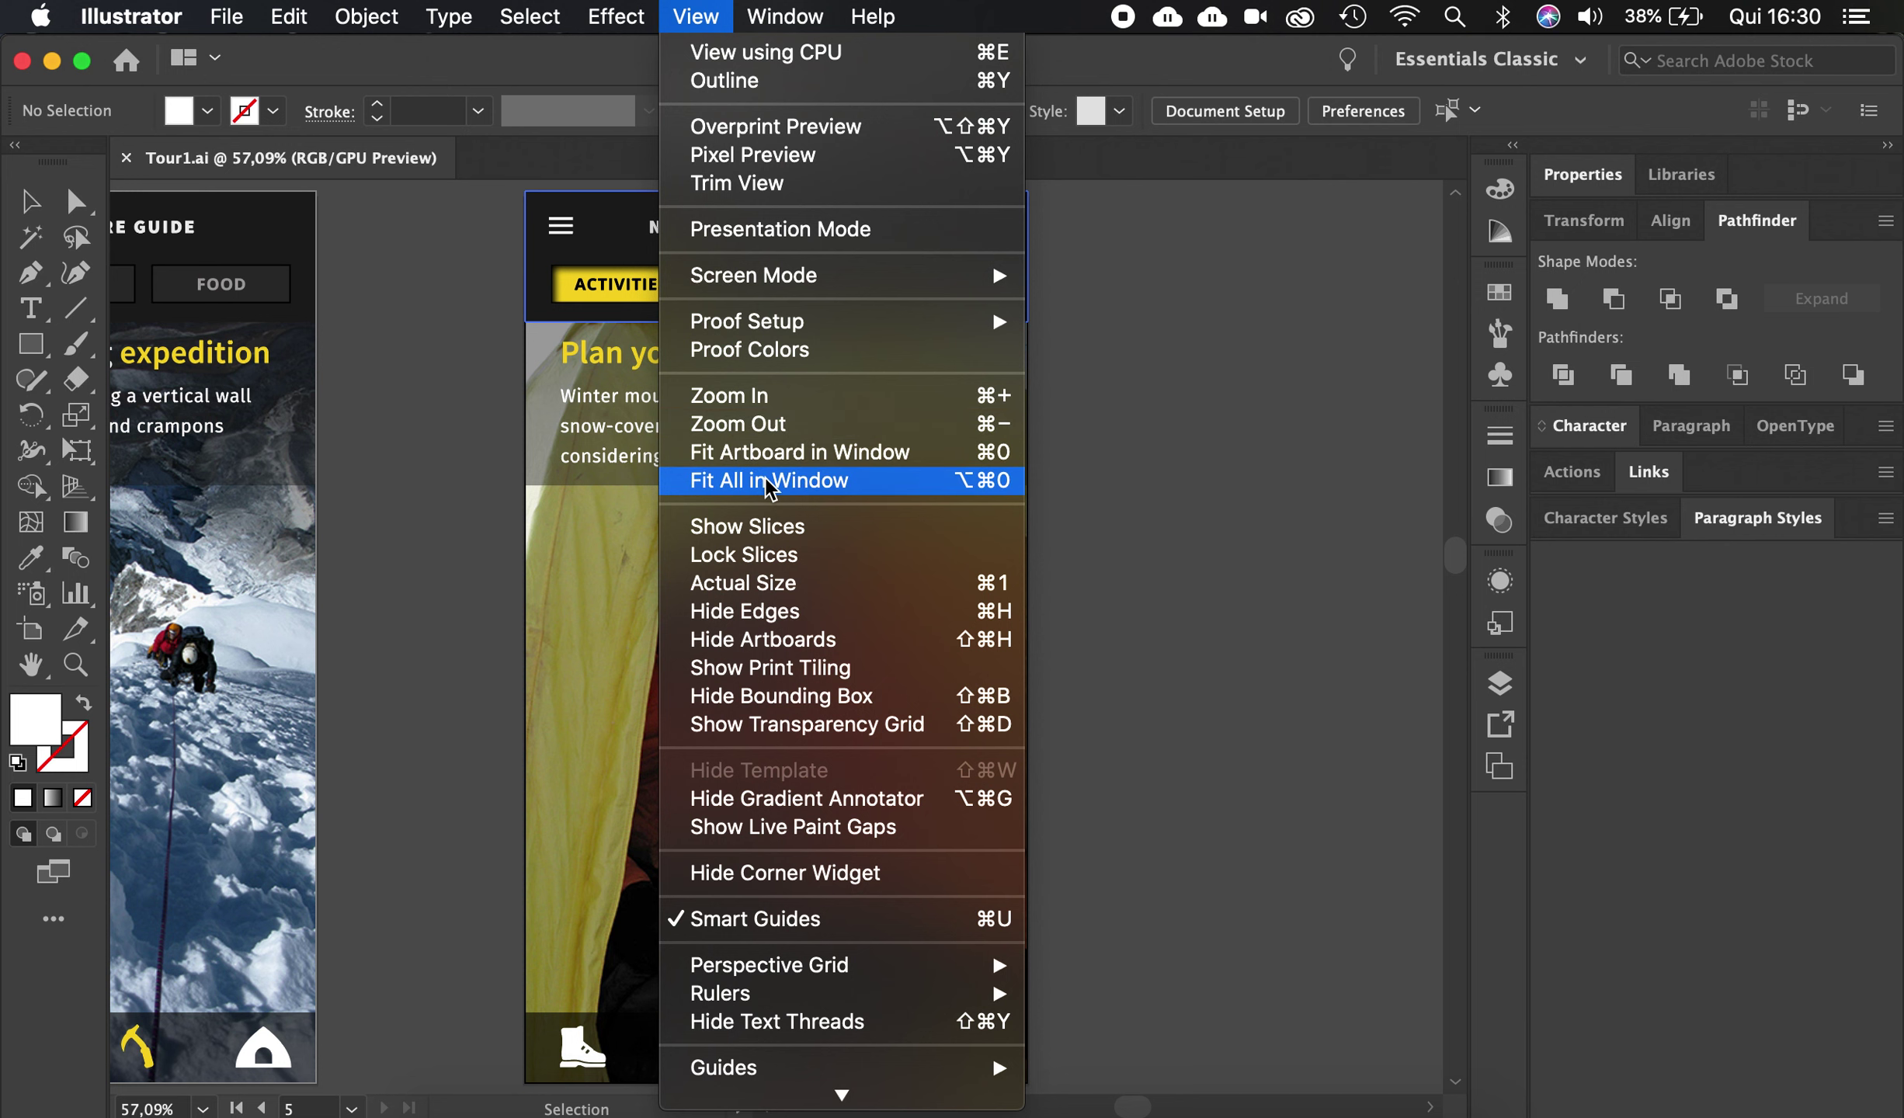
pyautogui.click(858, 491)
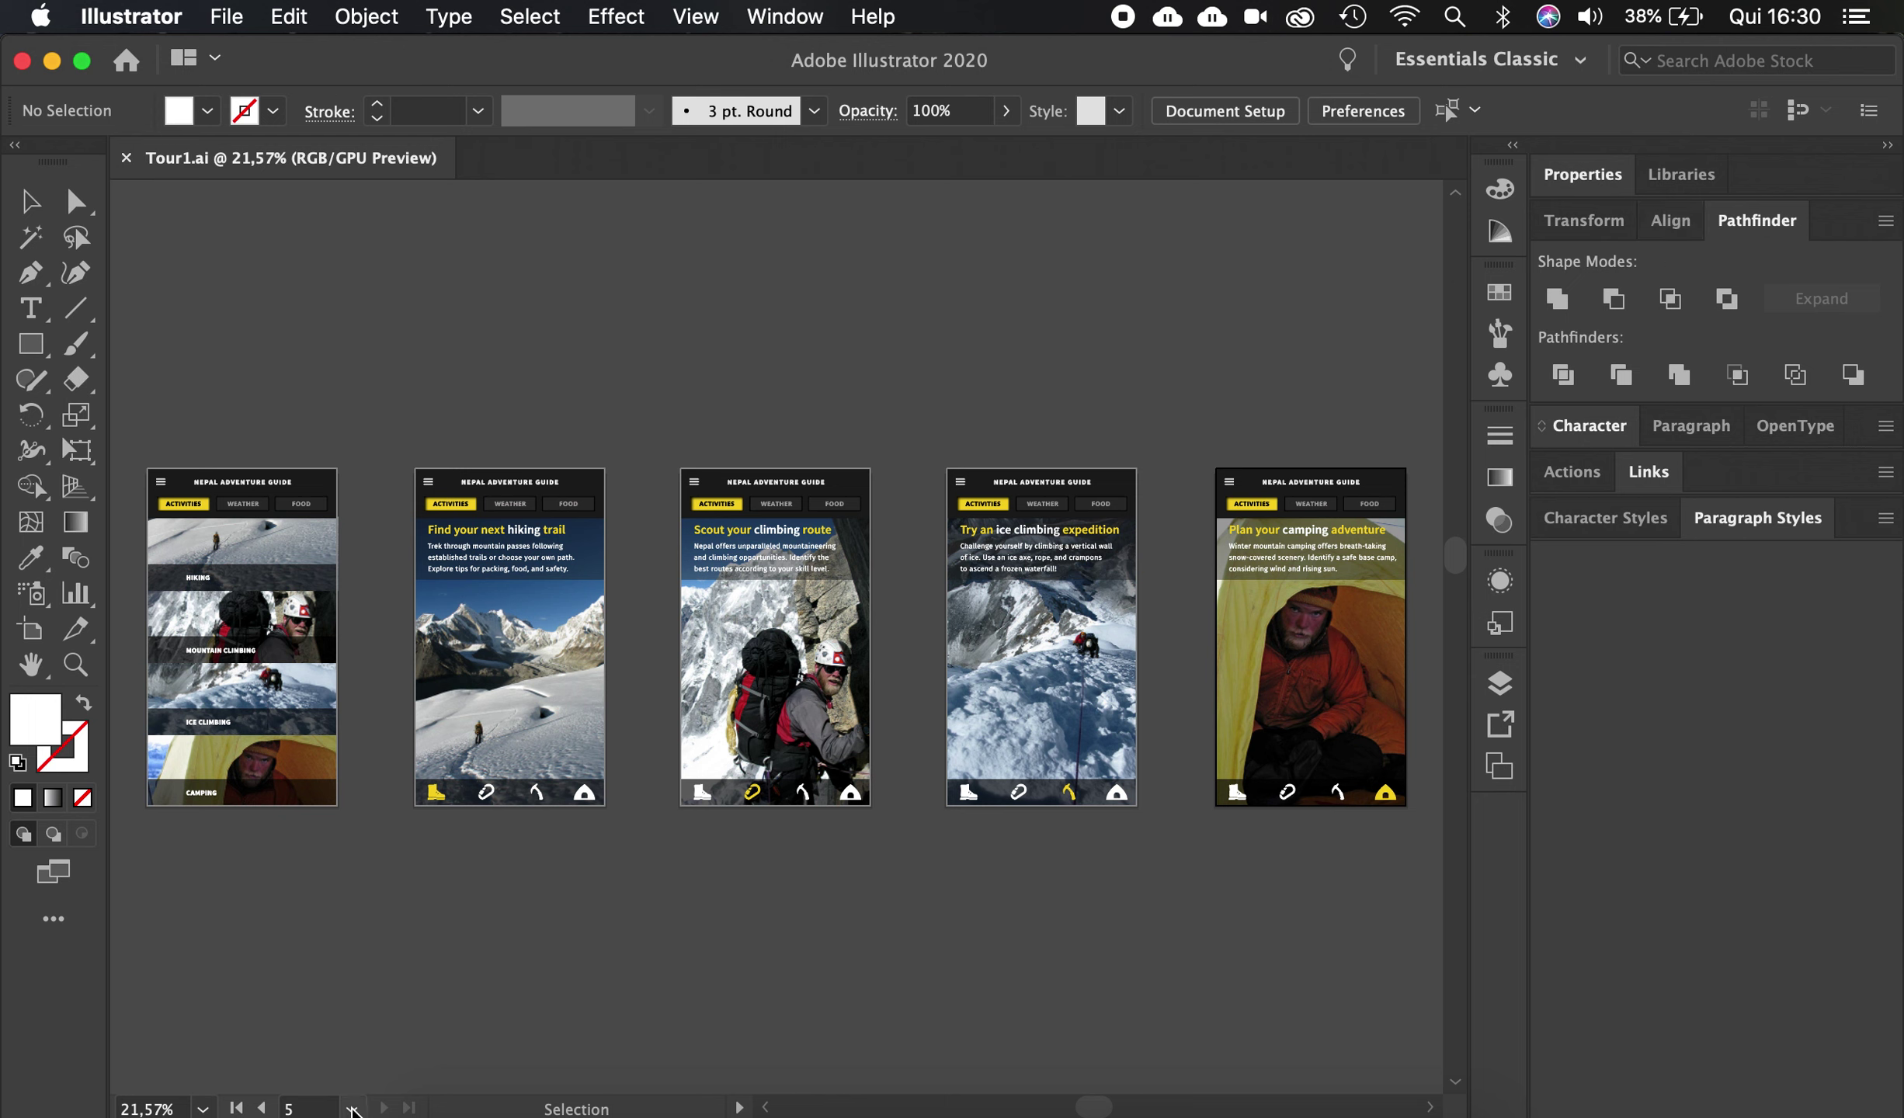
# Navigate by artboard name to Activities, Hiking, Mountain Climbing and Camping in turn
pyautogui.click(352, 1109)
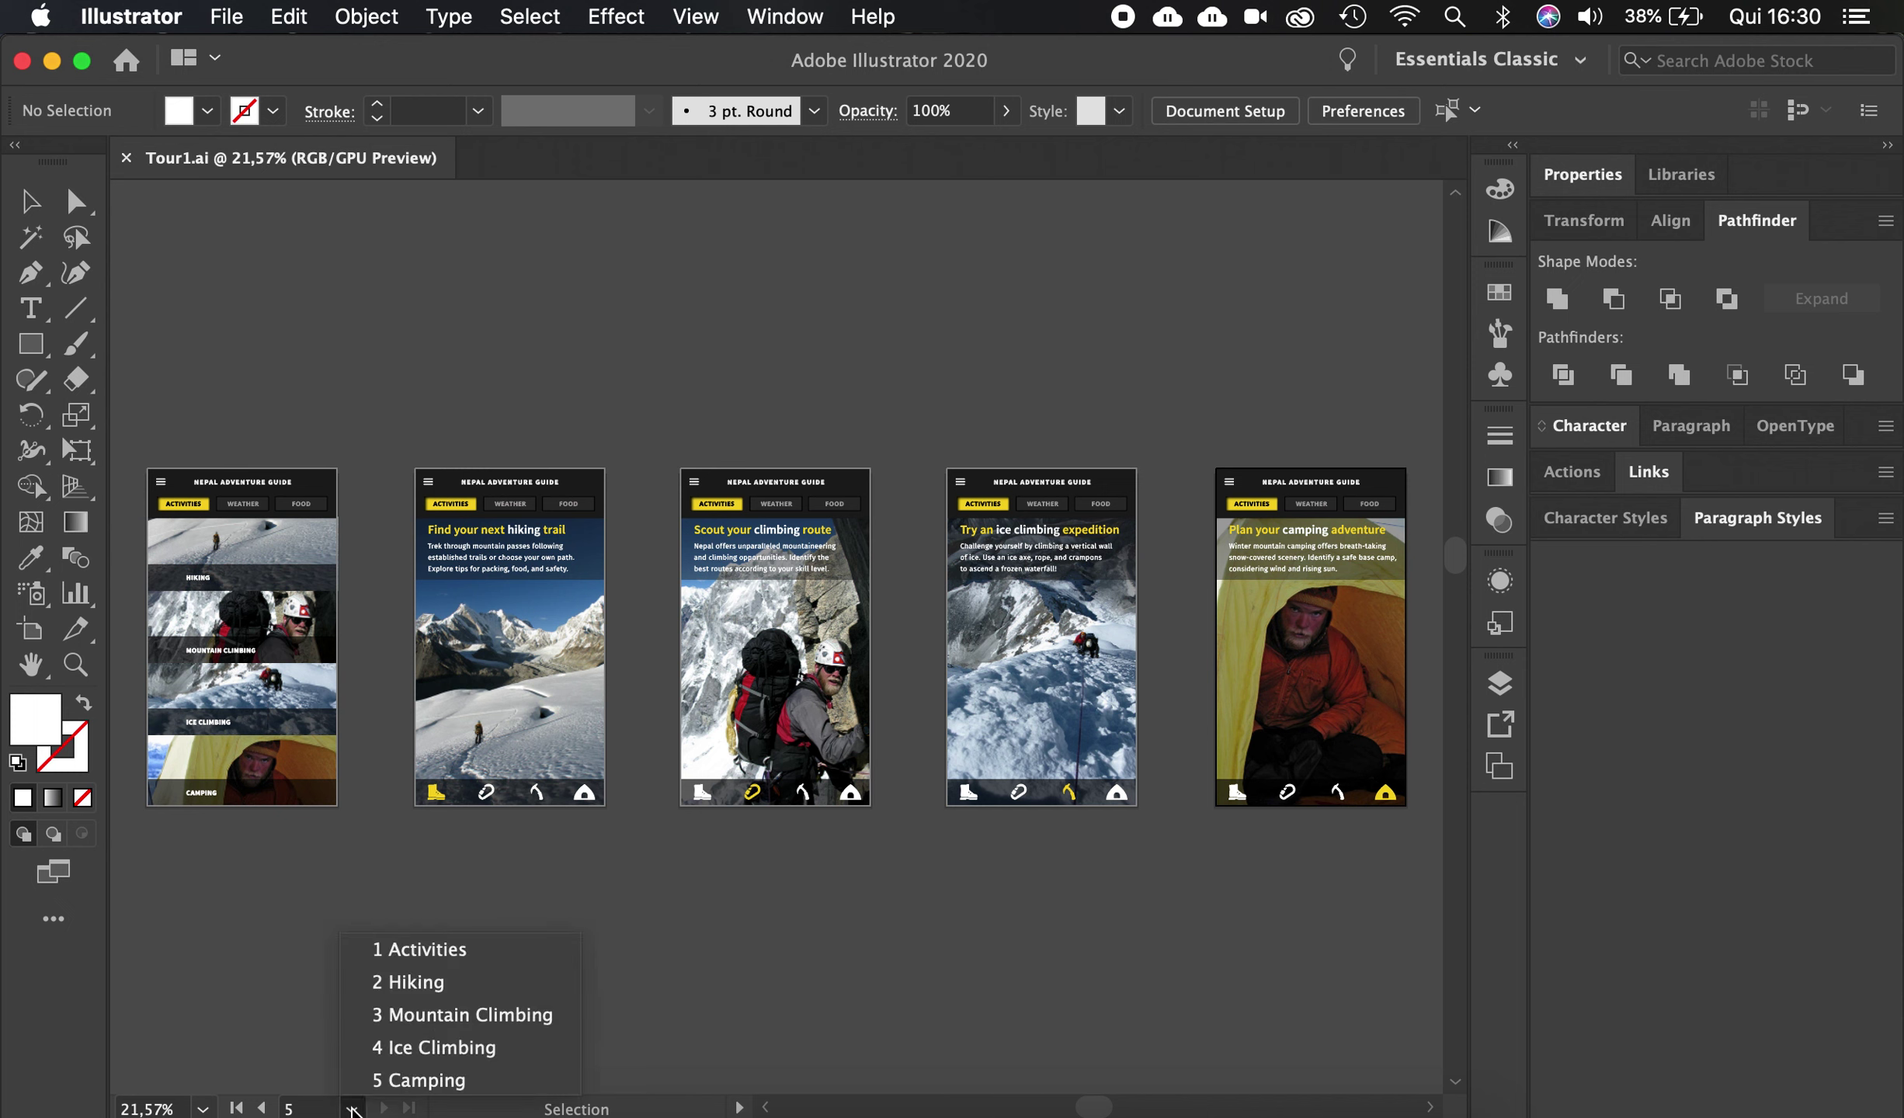
pyautogui.click(432, 957)
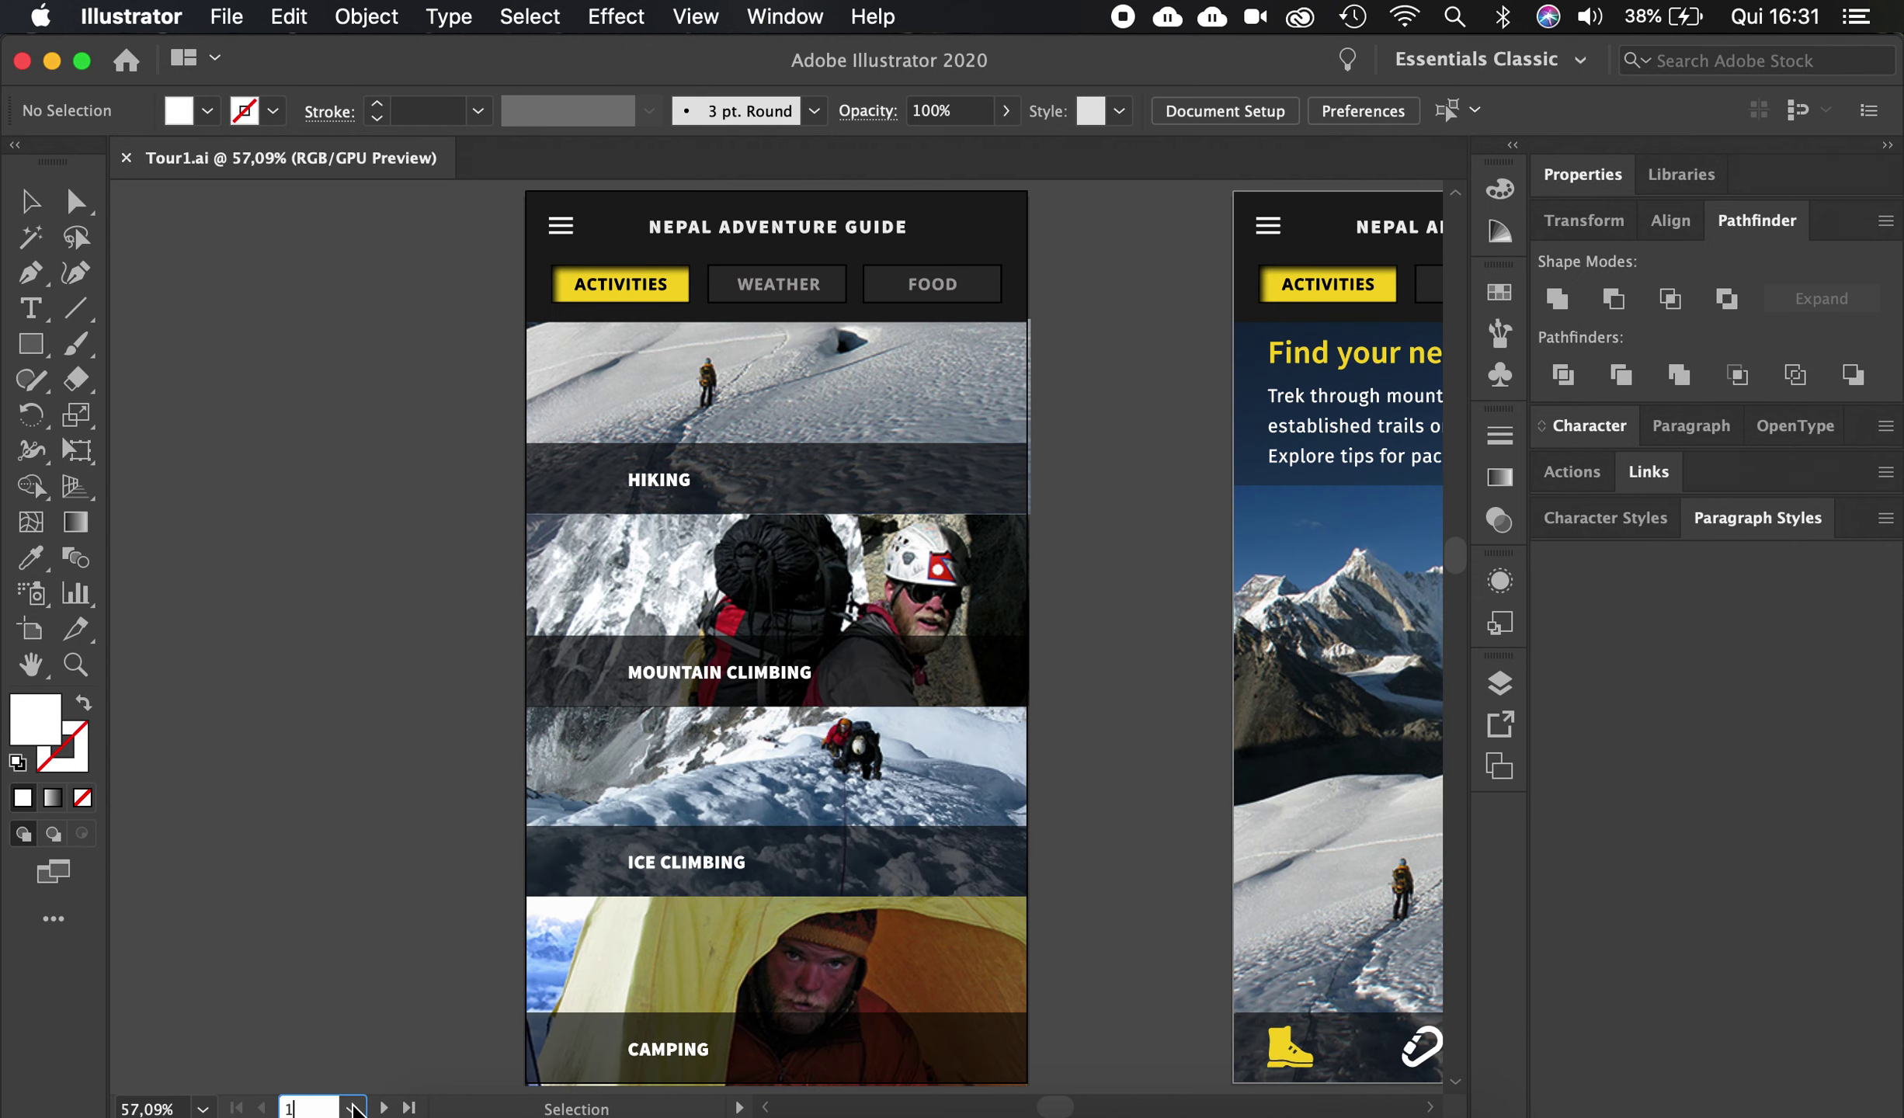
pyautogui.click(351, 1109)
pyautogui.click(414, 983)
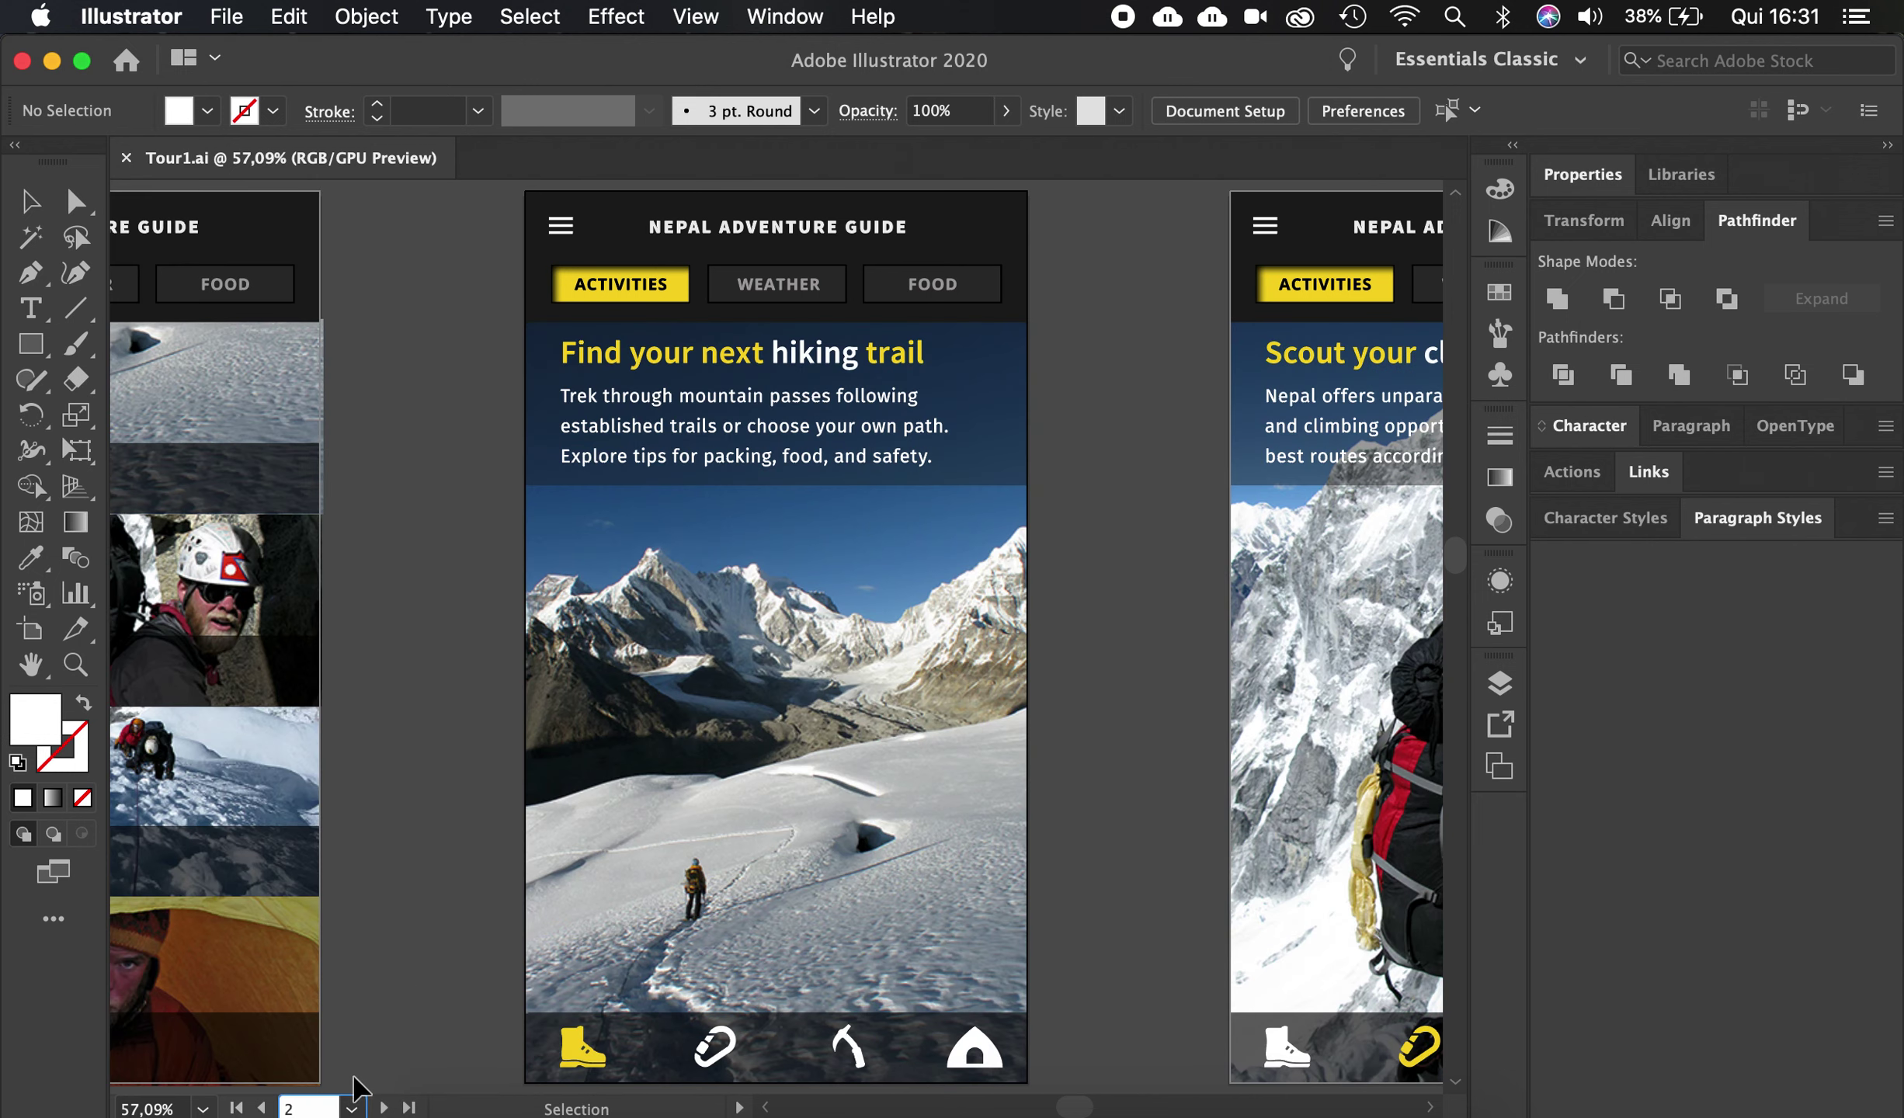
pyautogui.click(351, 1109)
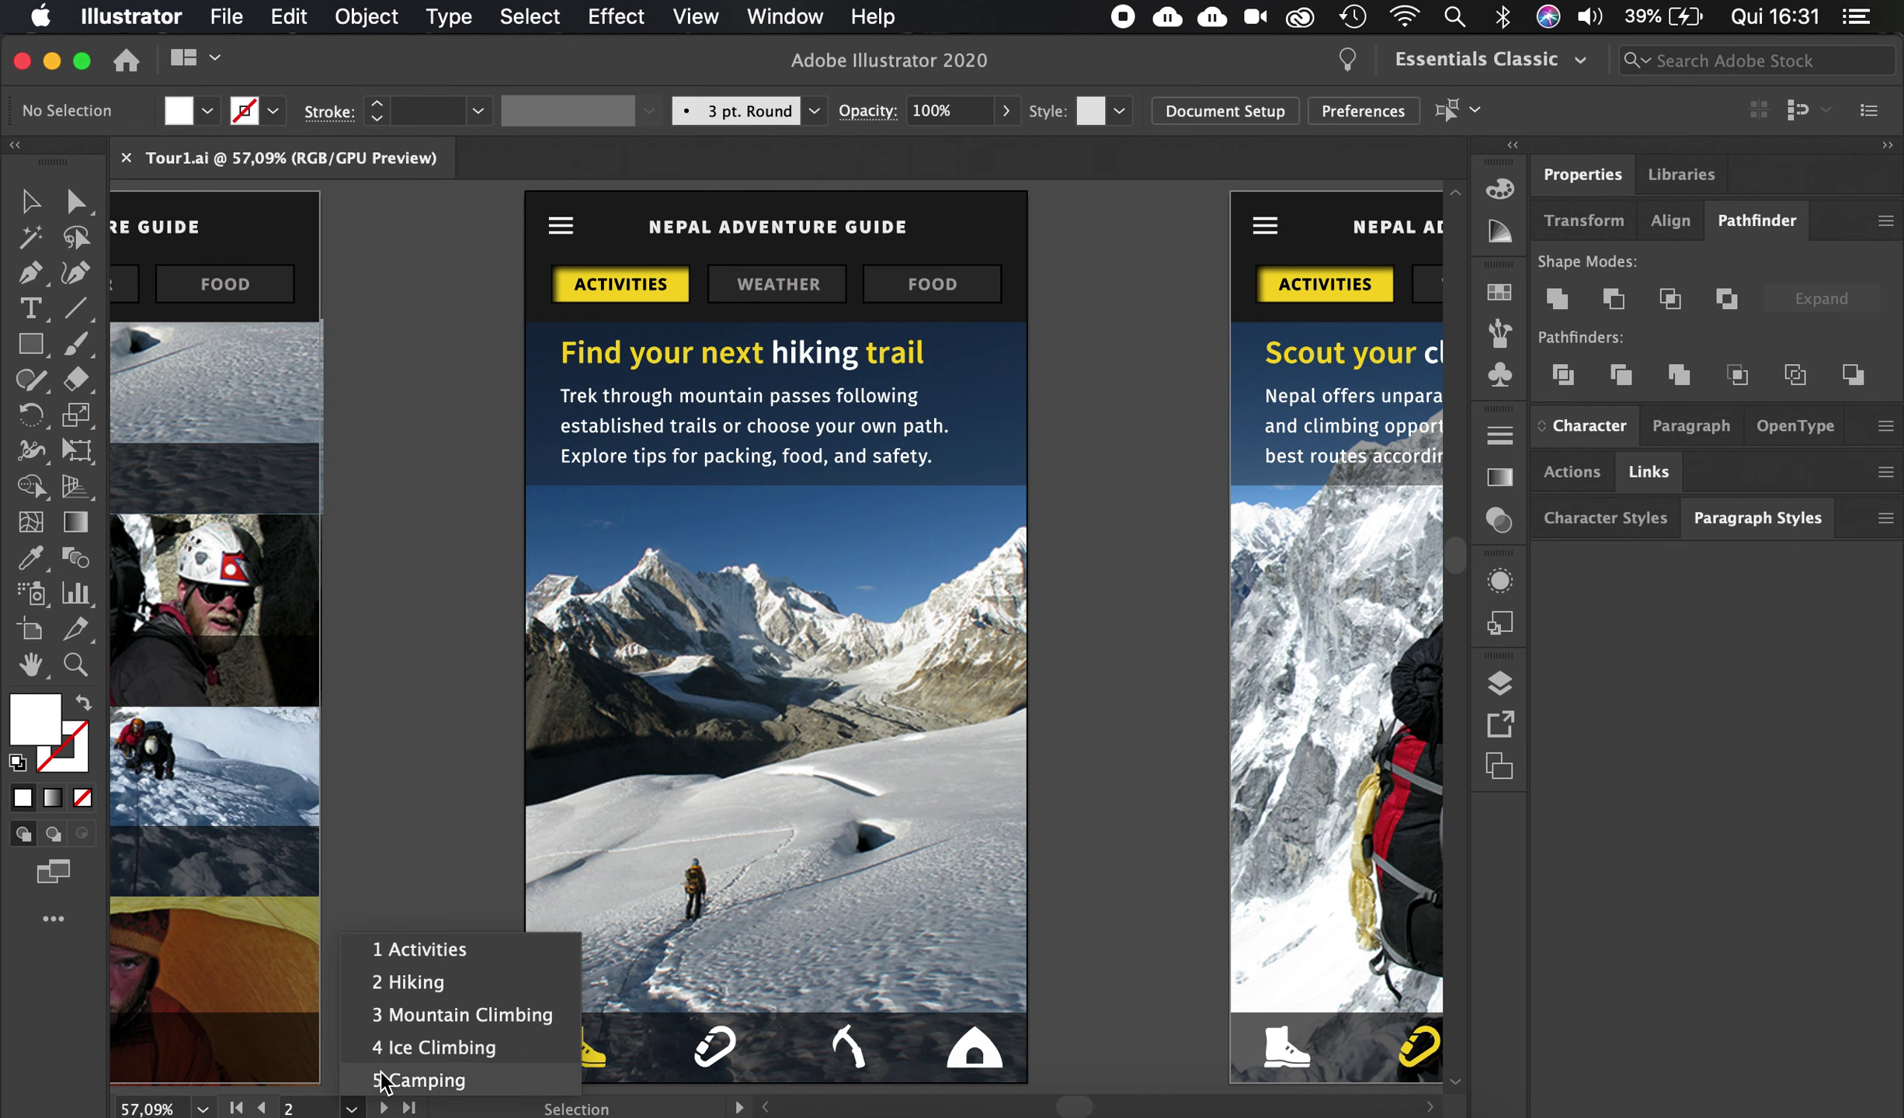
pyautogui.click(428, 1015)
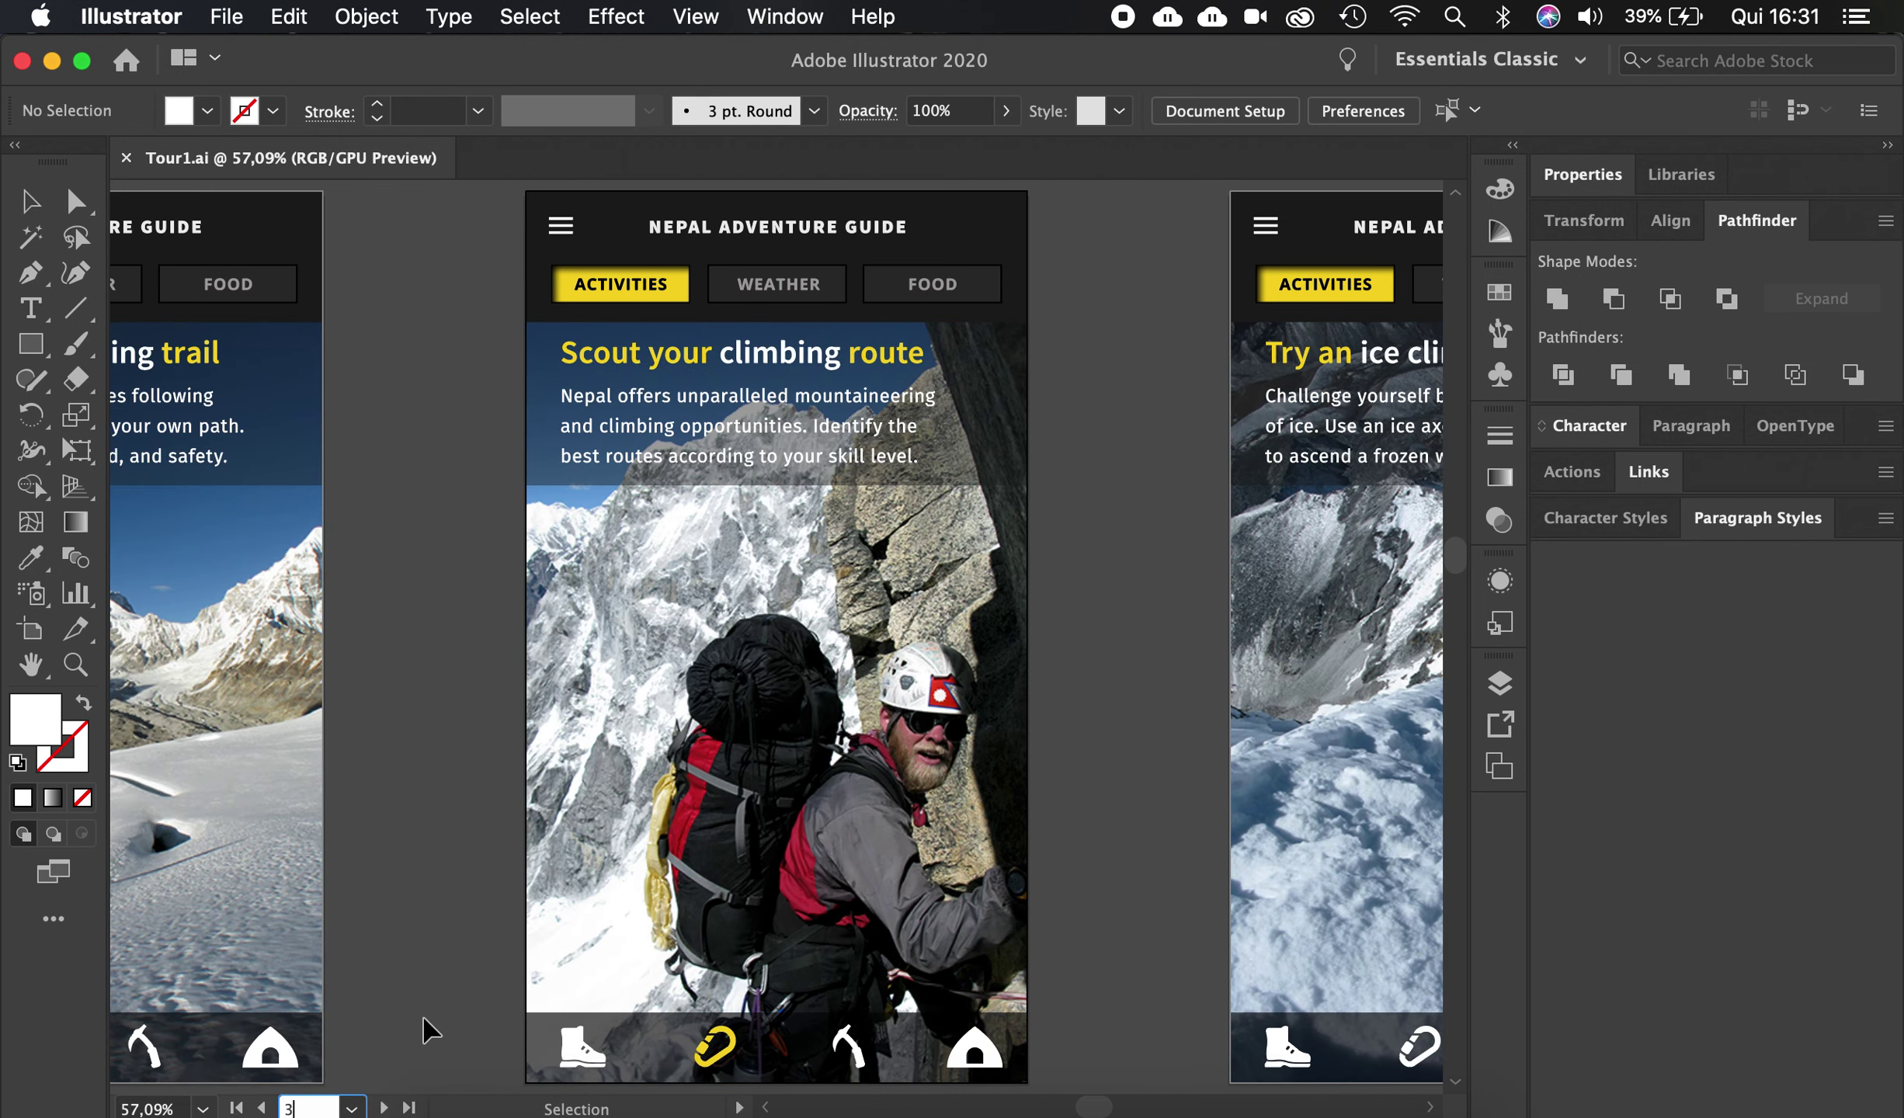
pyautogui.click(351, 1109)
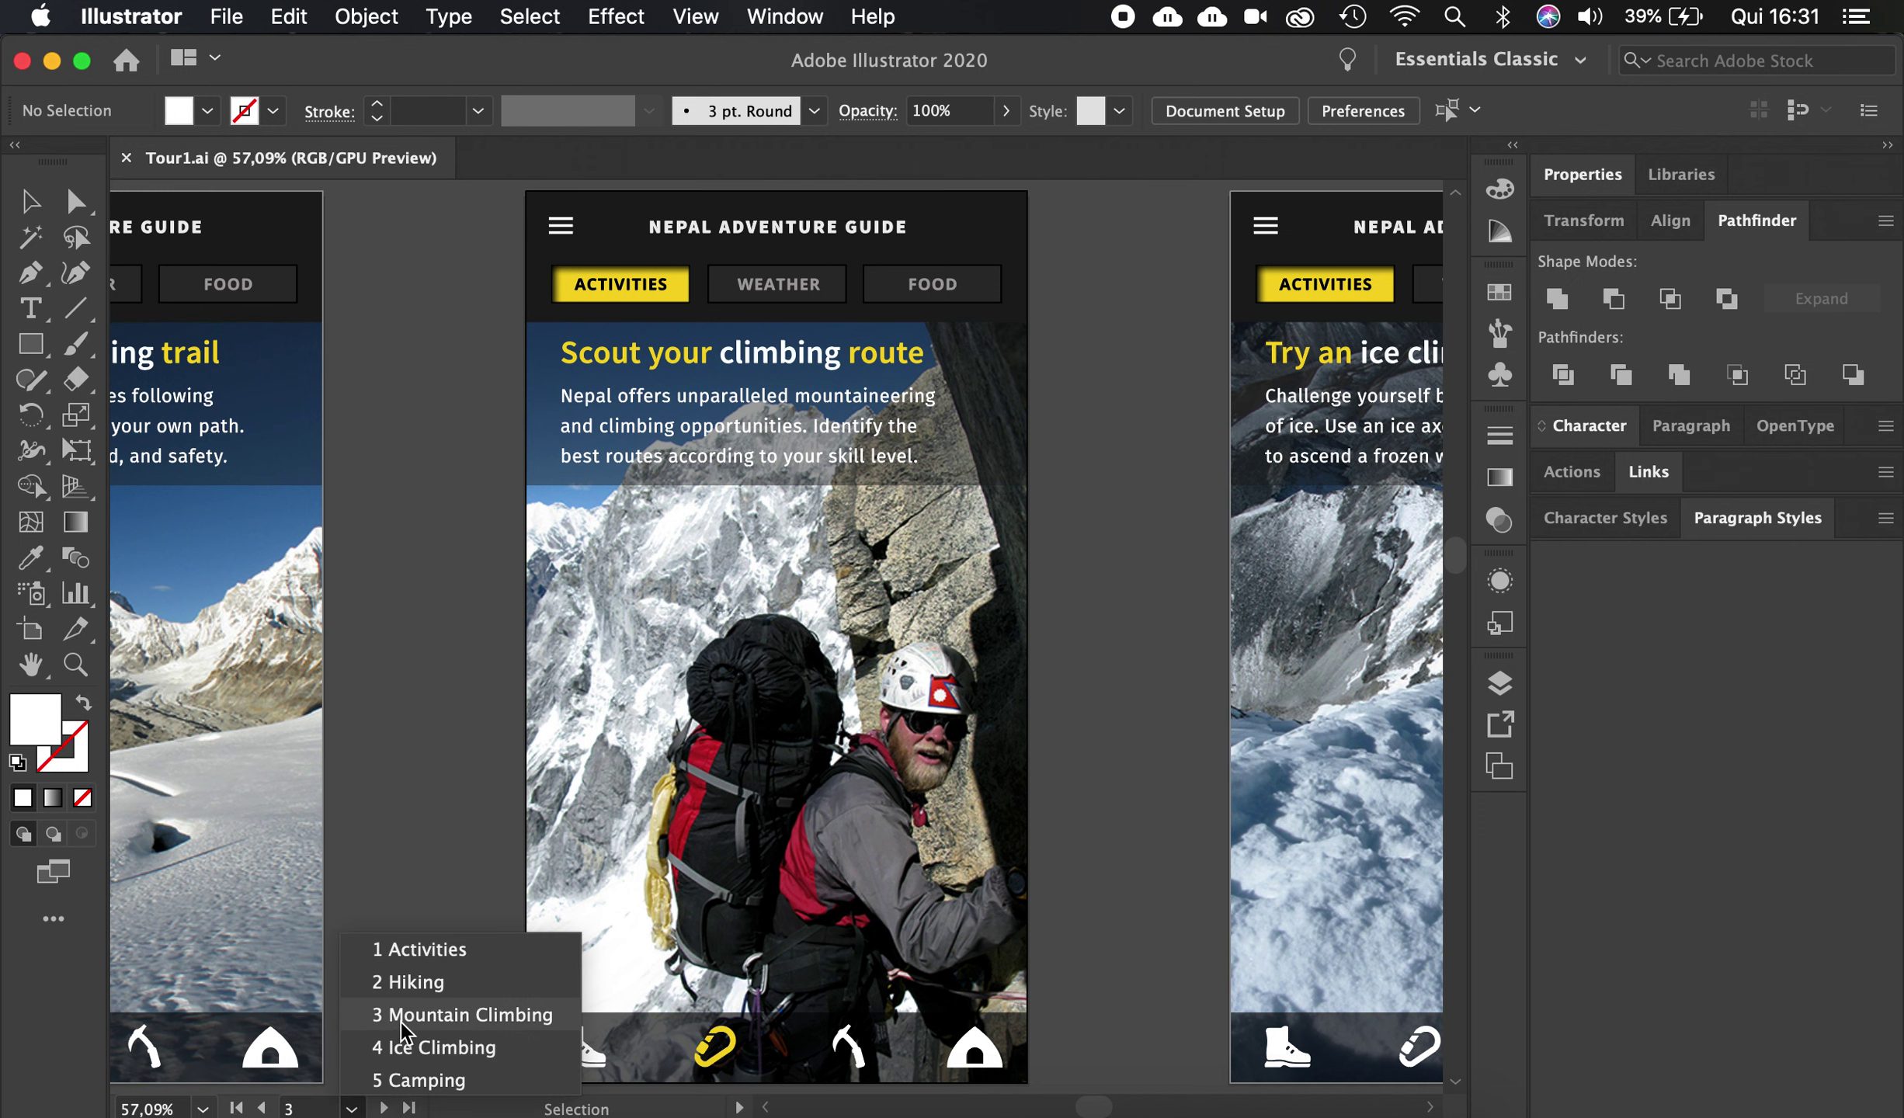
pyautogui.click(418, 1081)
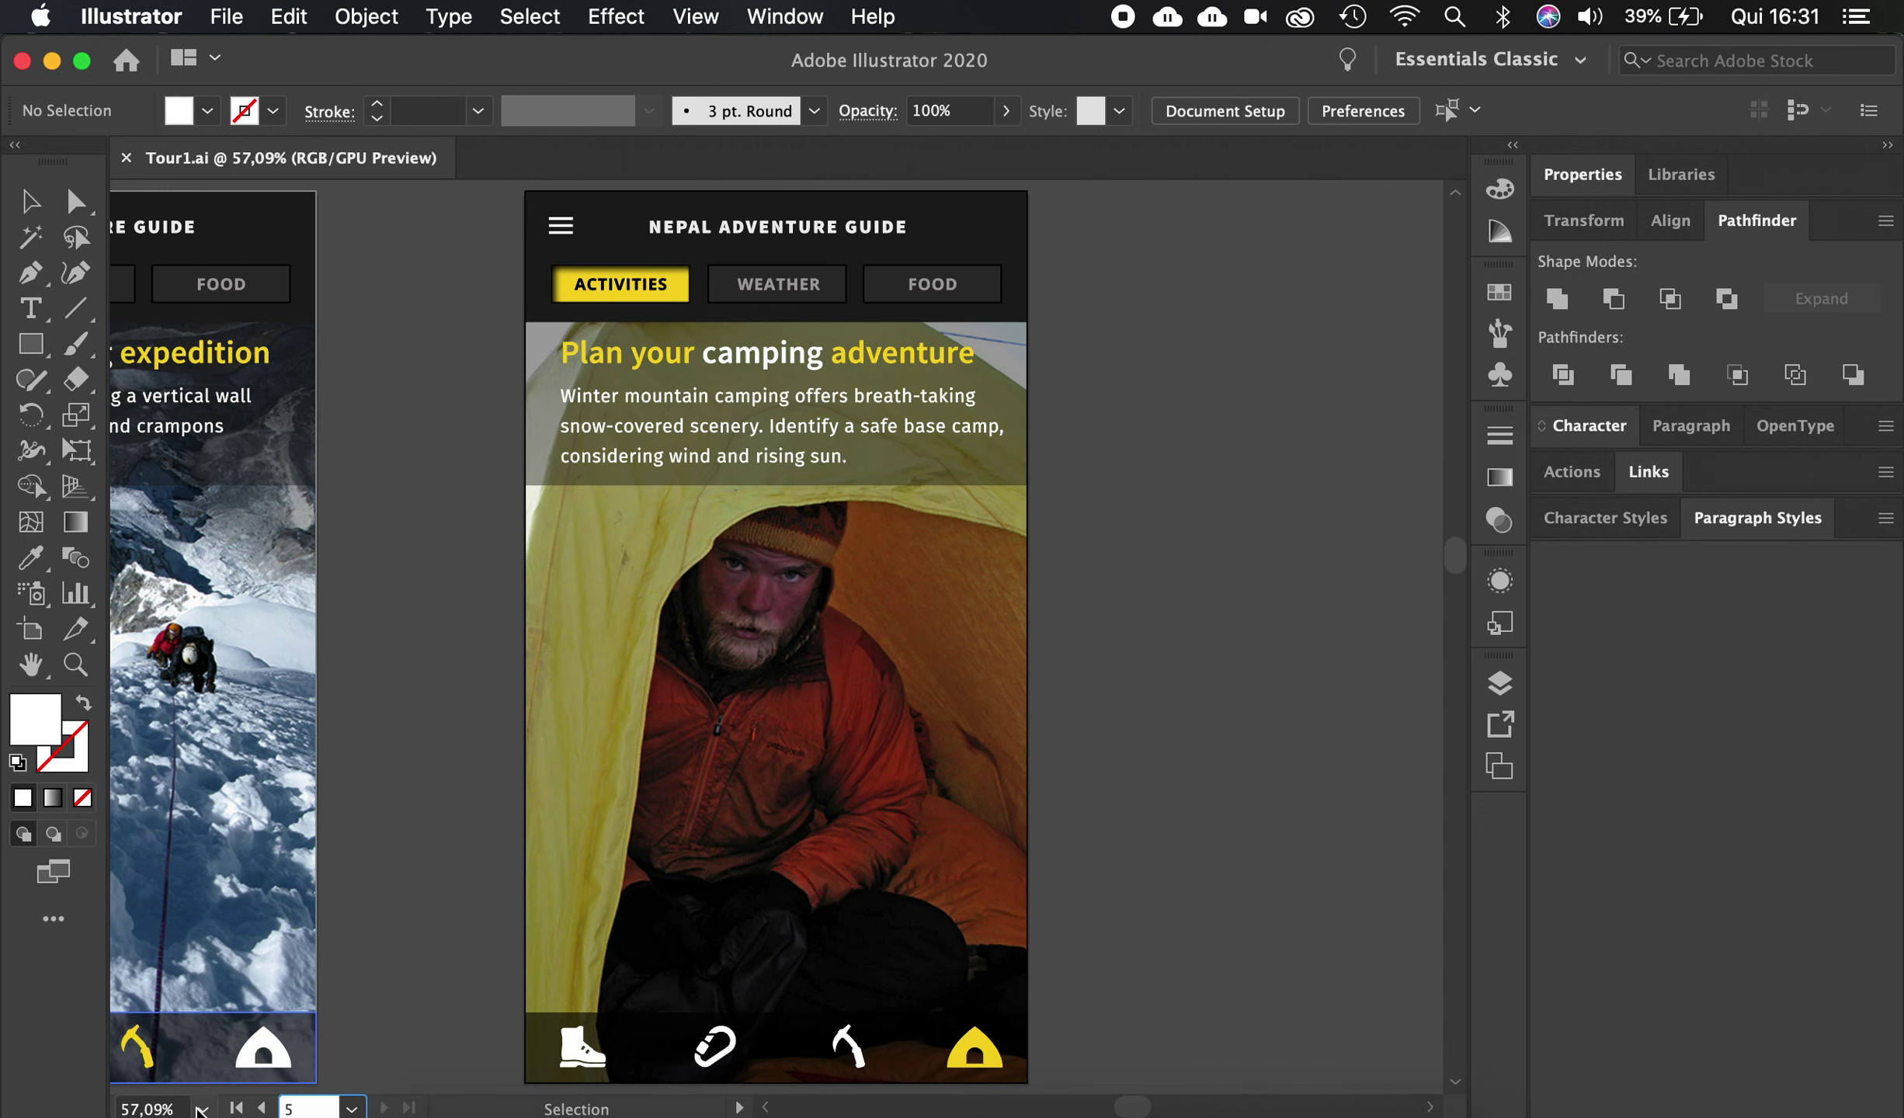
# Apply the Fit On Screen zoom preset to the Camping artboard and bring all artboards back into view
pyautogui.click(201, 1109)
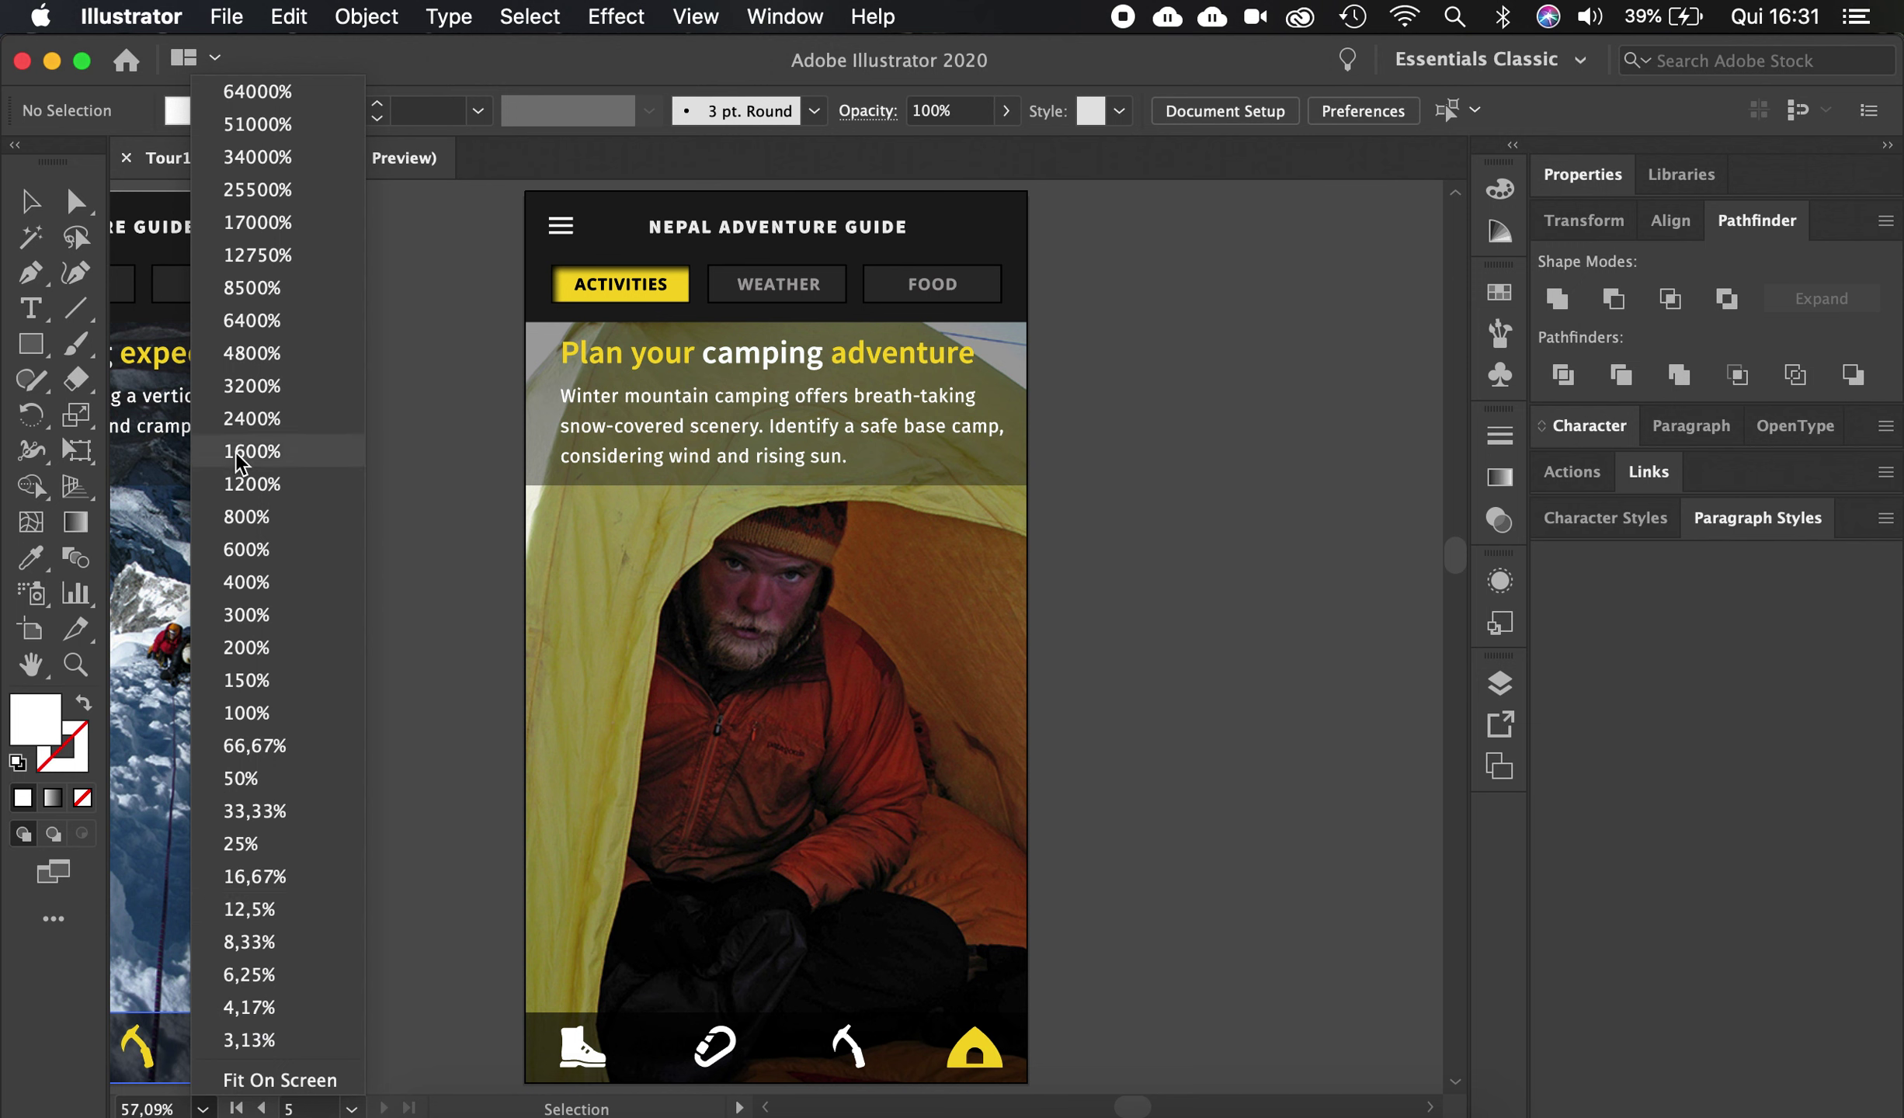
pyautogui.click(284, 1081)
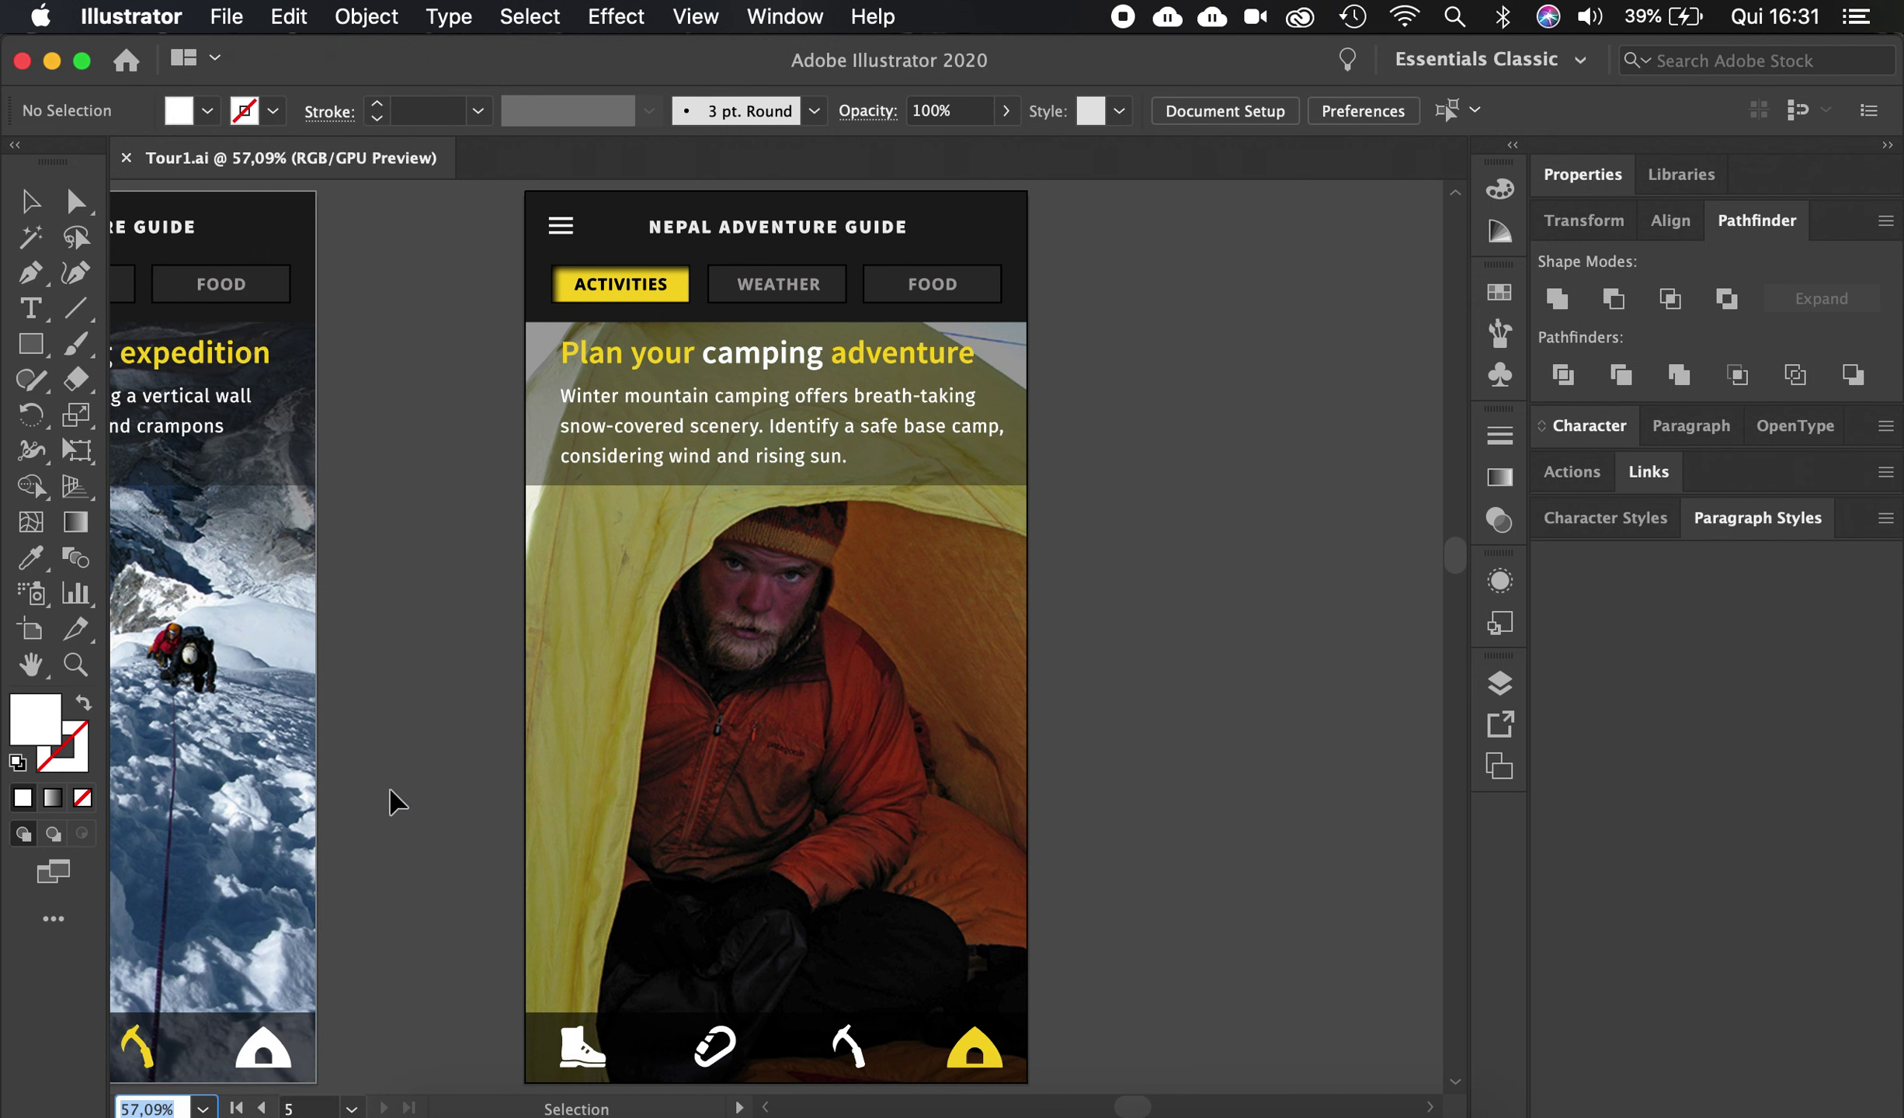
pyautogui.press('a')
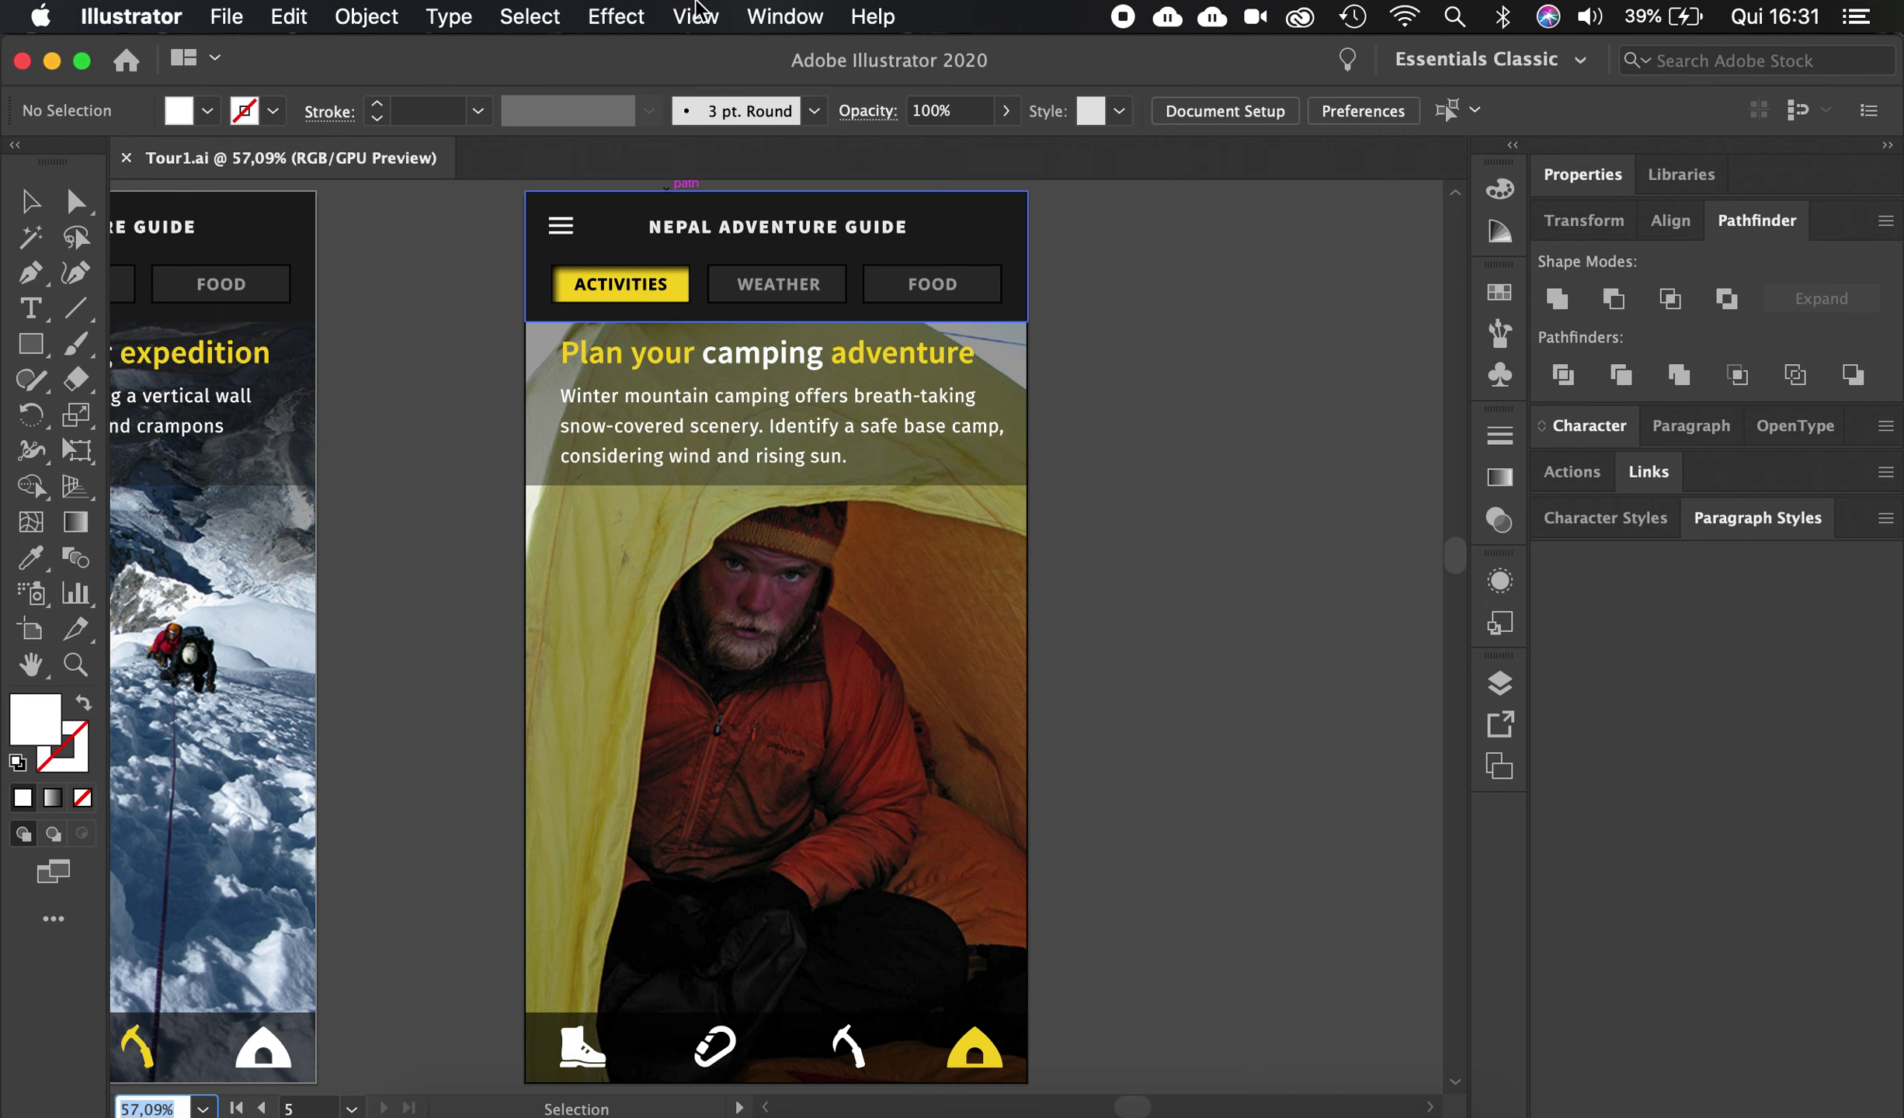
pyautogui.click(697, 9)
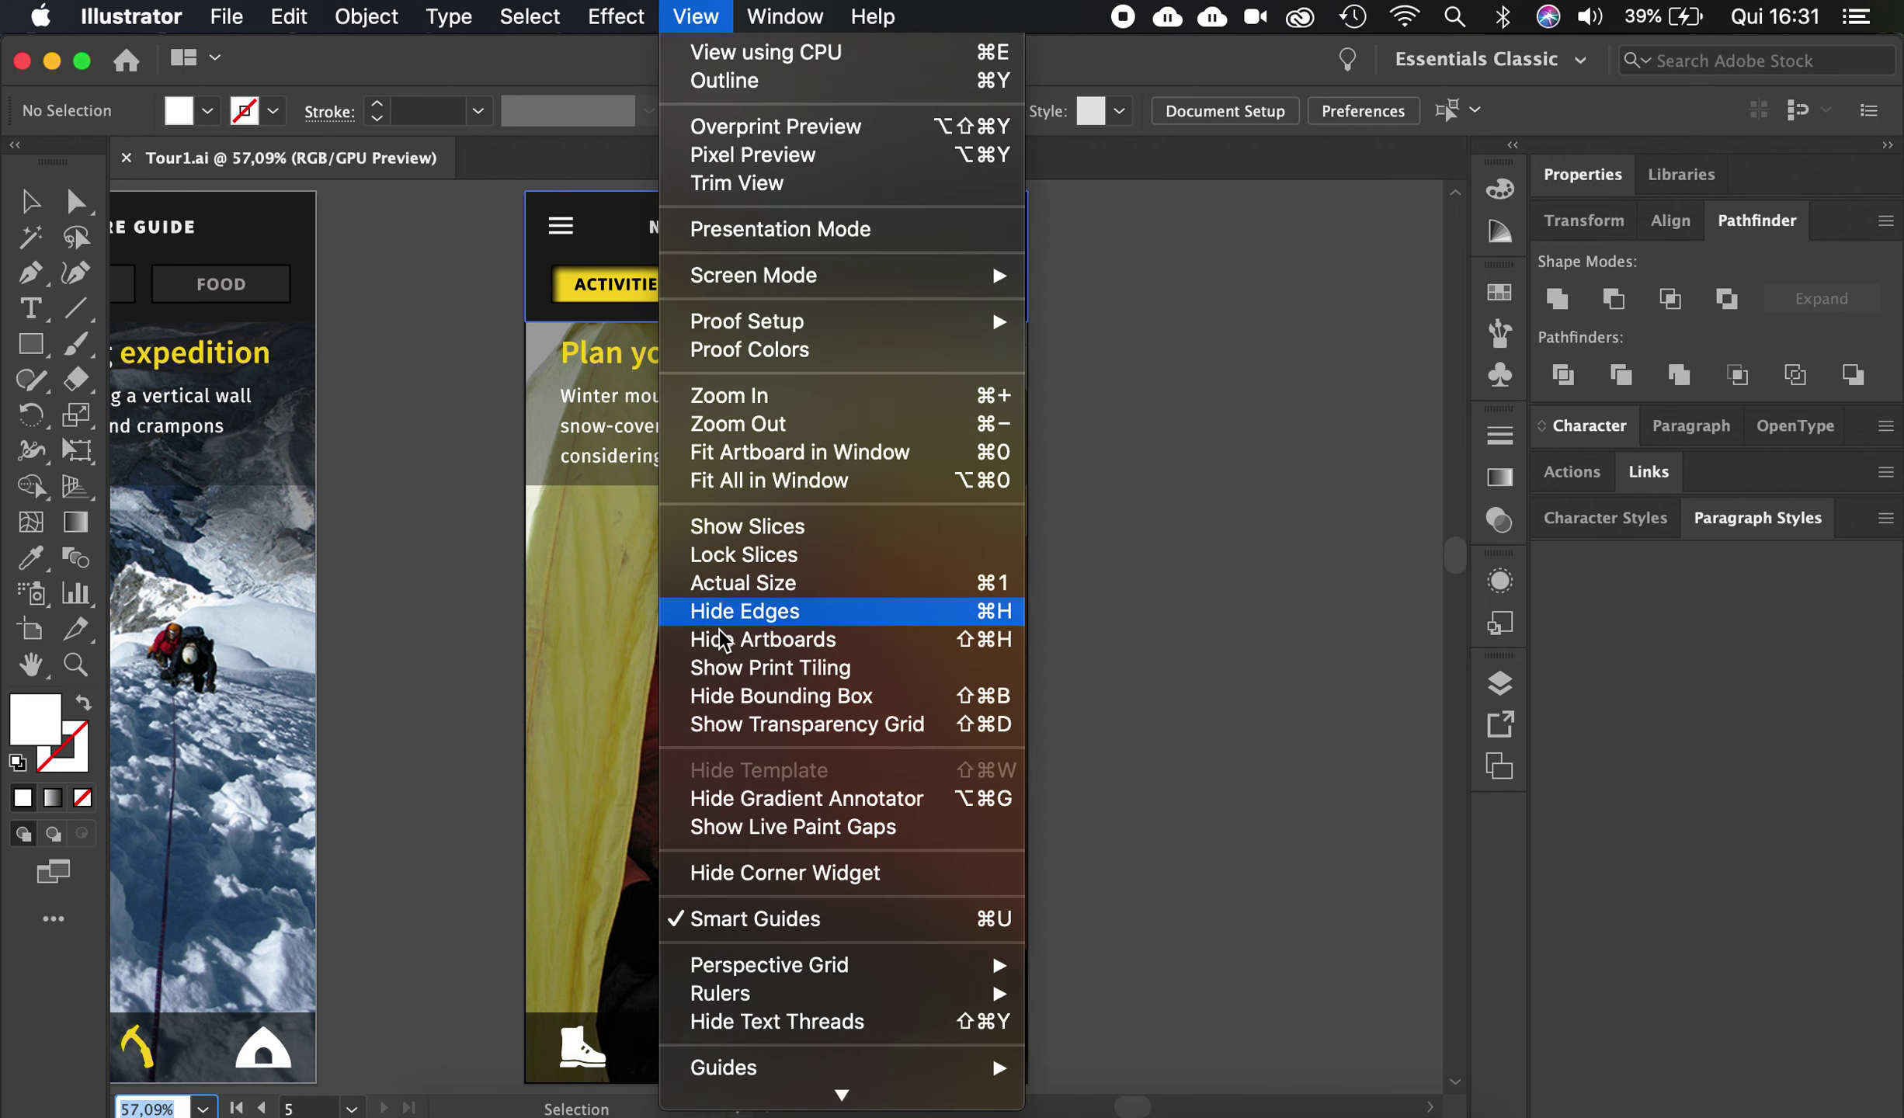
pyautogui.click(777, 489)
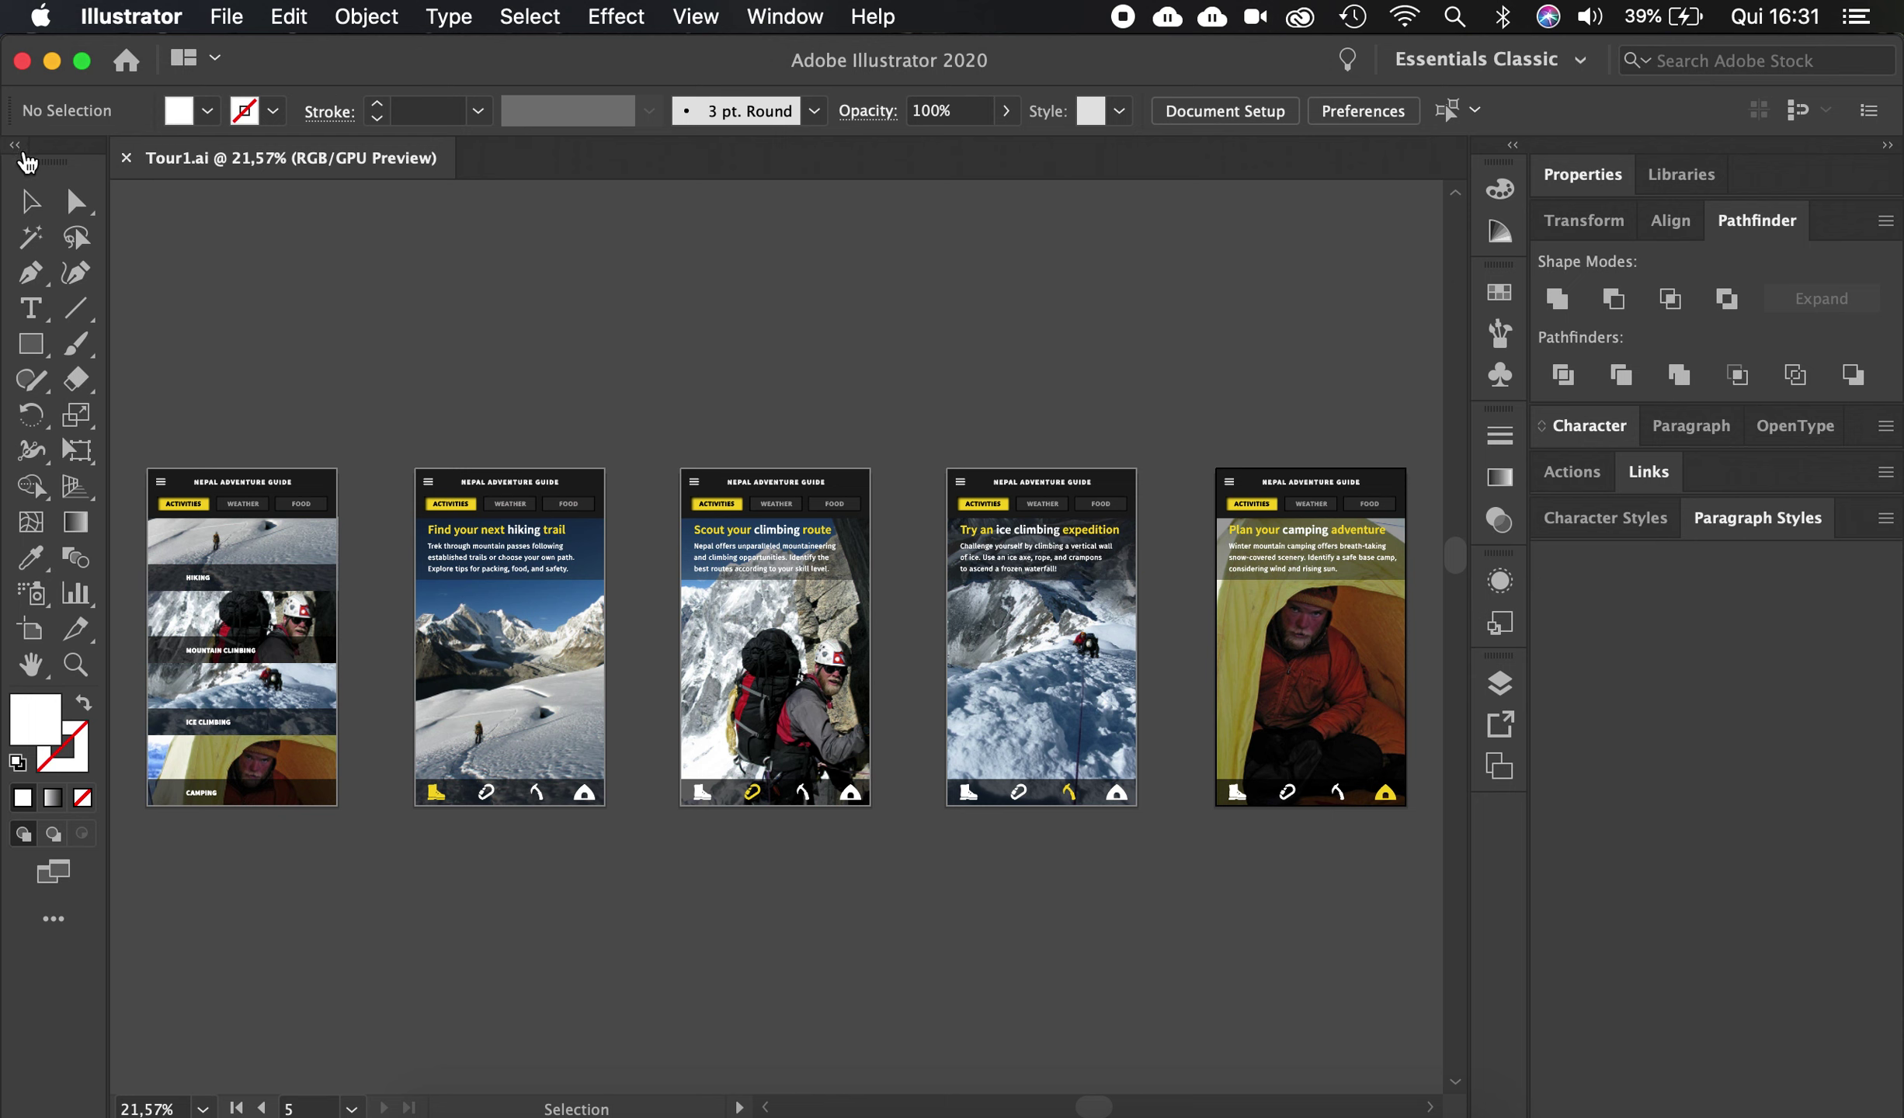
# Change the workspace to Essentials, and try the toolbar in a single column before restoring its two-column layout
pyautogui.click(1584, 70)
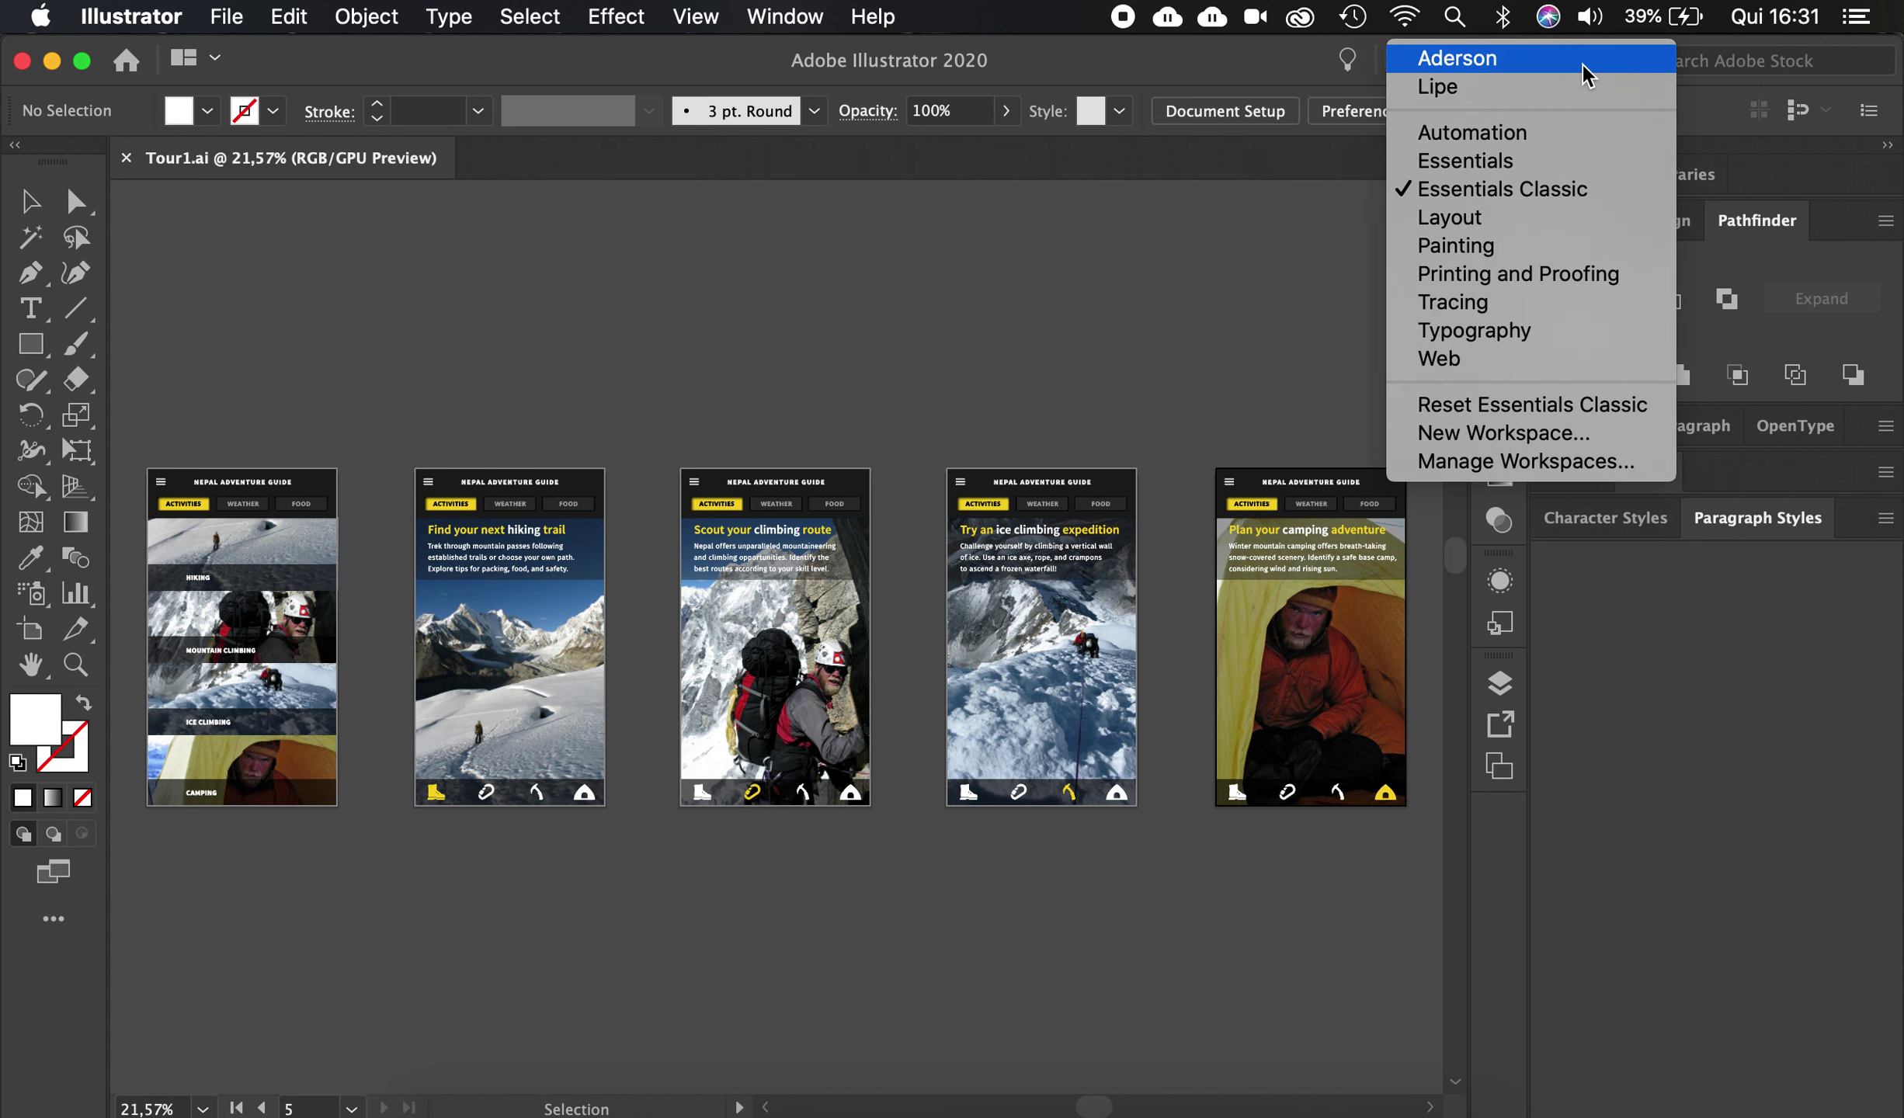
pyautogui.click(1476, 161)
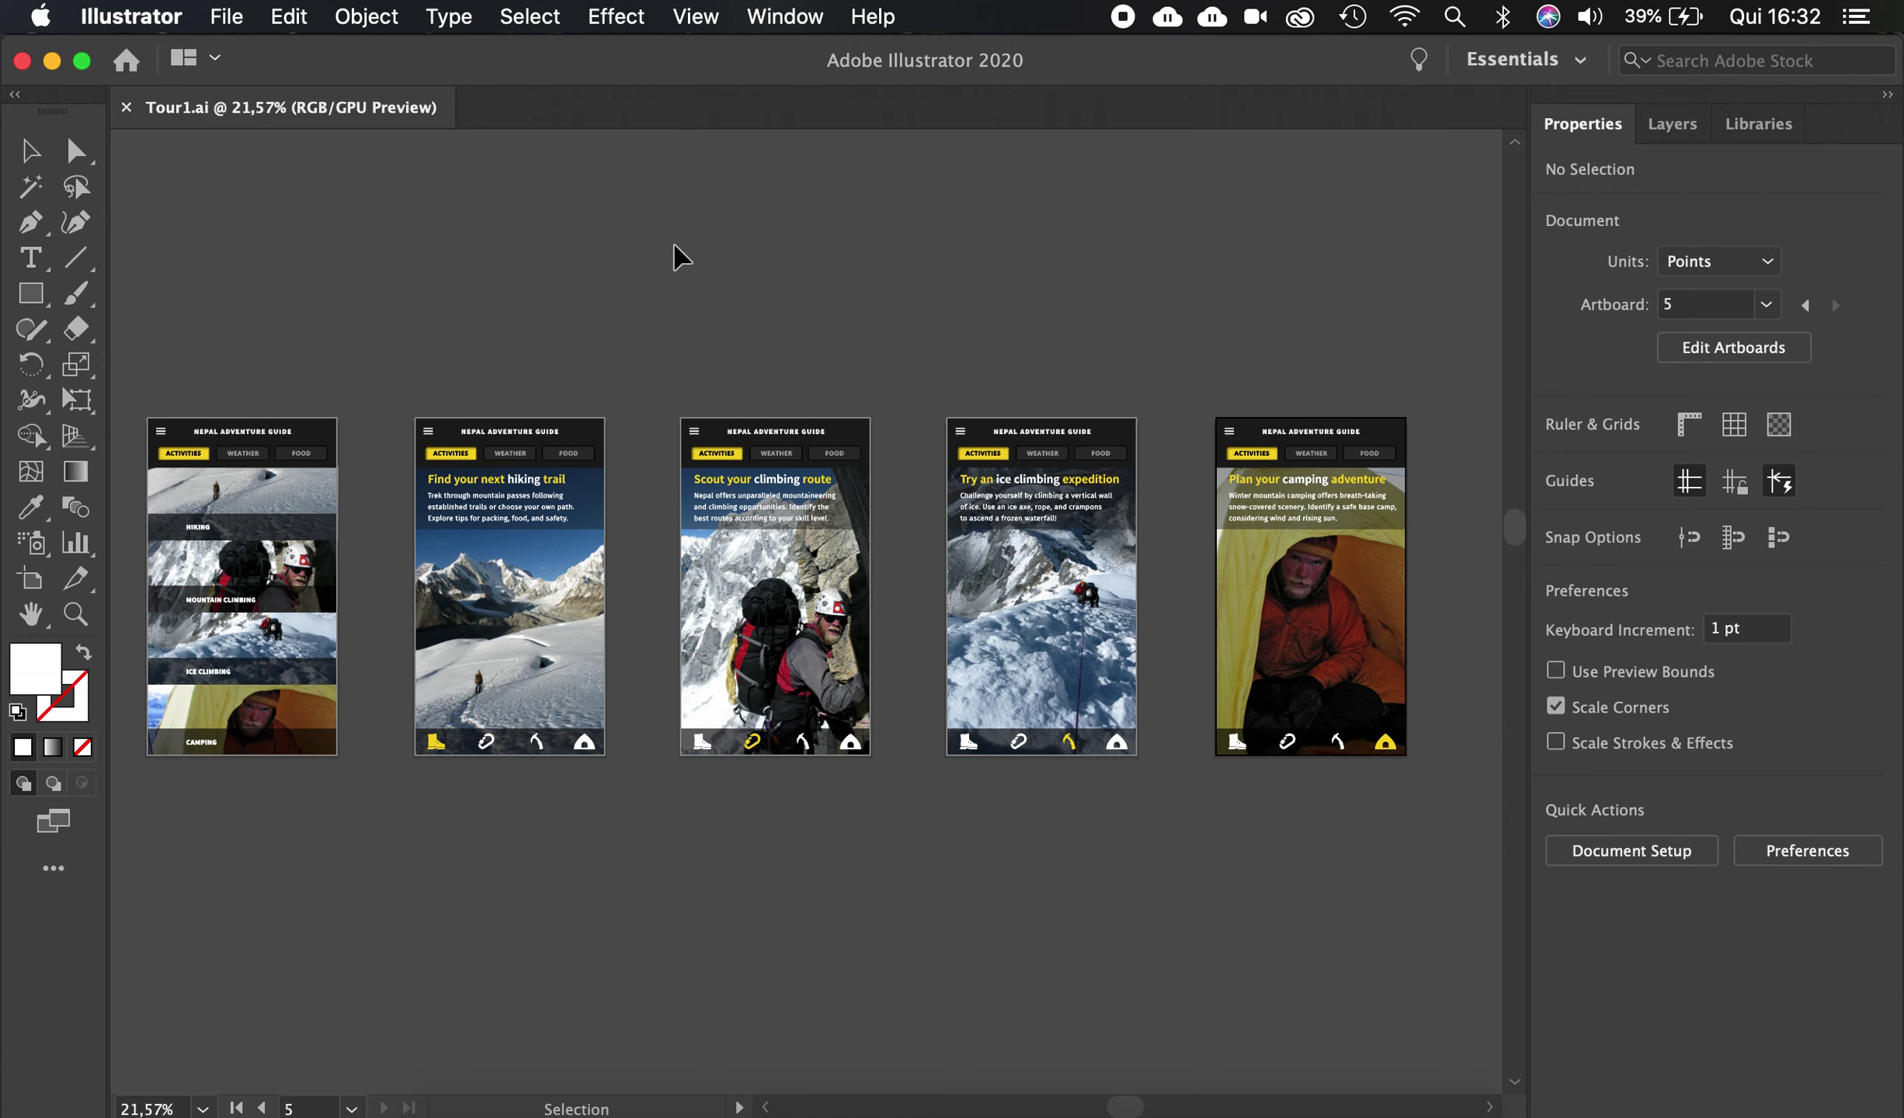
pyautogui.click(15, 95)
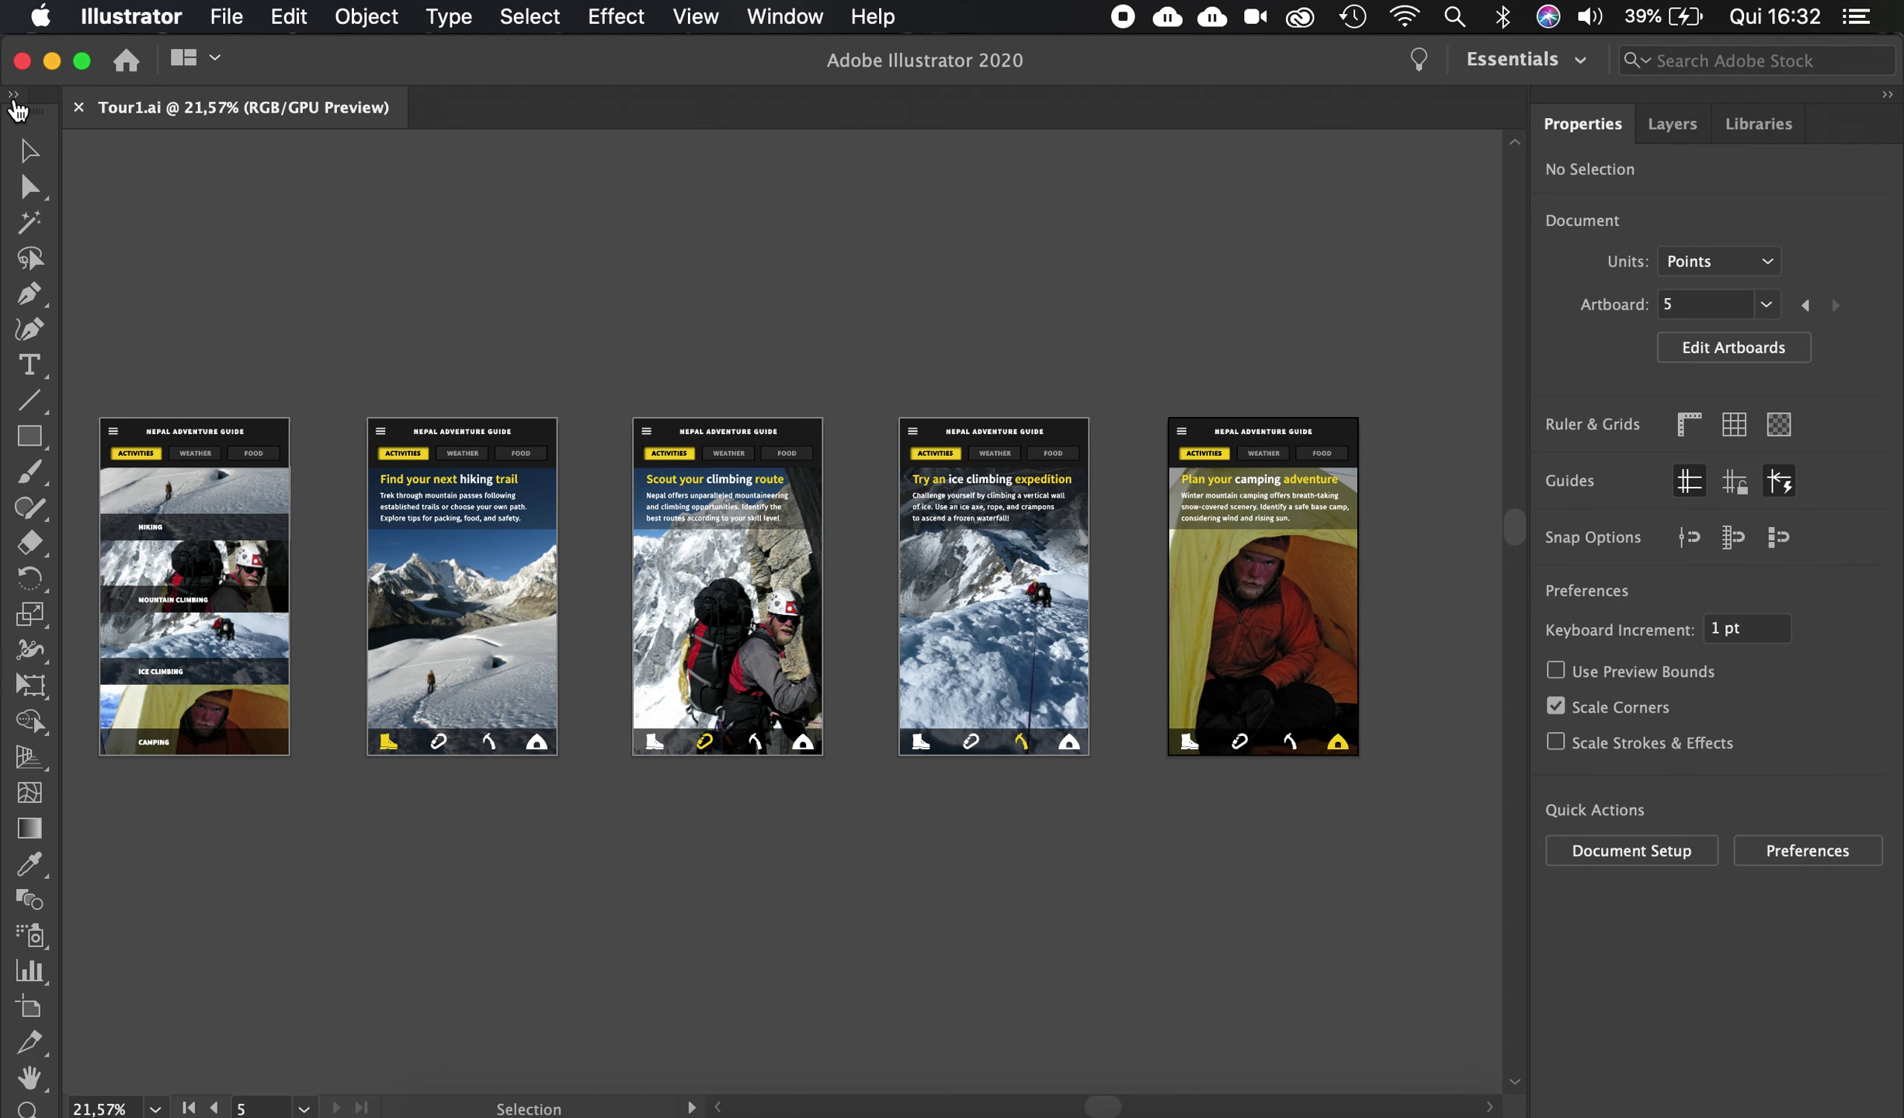
pyautogui.click(15, 96)
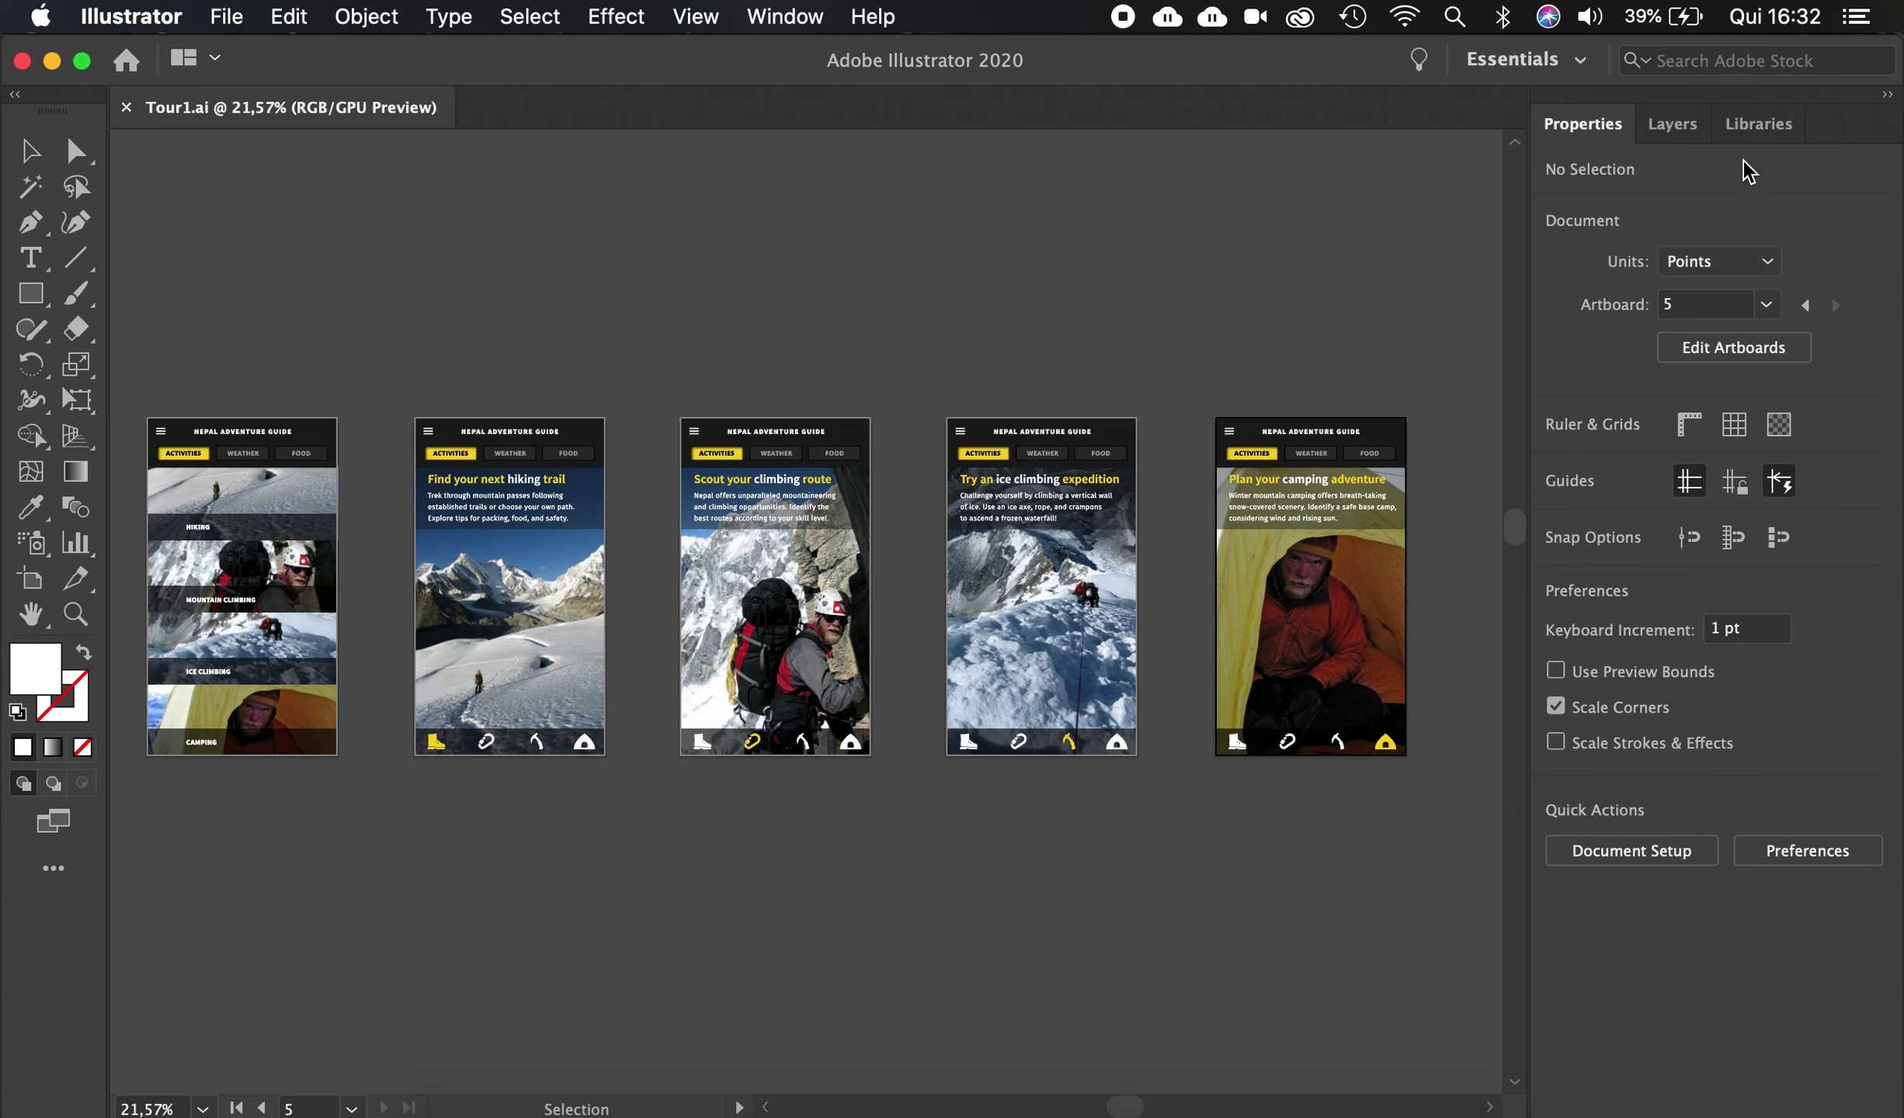
# Collapse the docked panels to labelled icons and view Layers, Libraries and Properties from them, leaving Properties open
pyautogui.click(1890, 104)
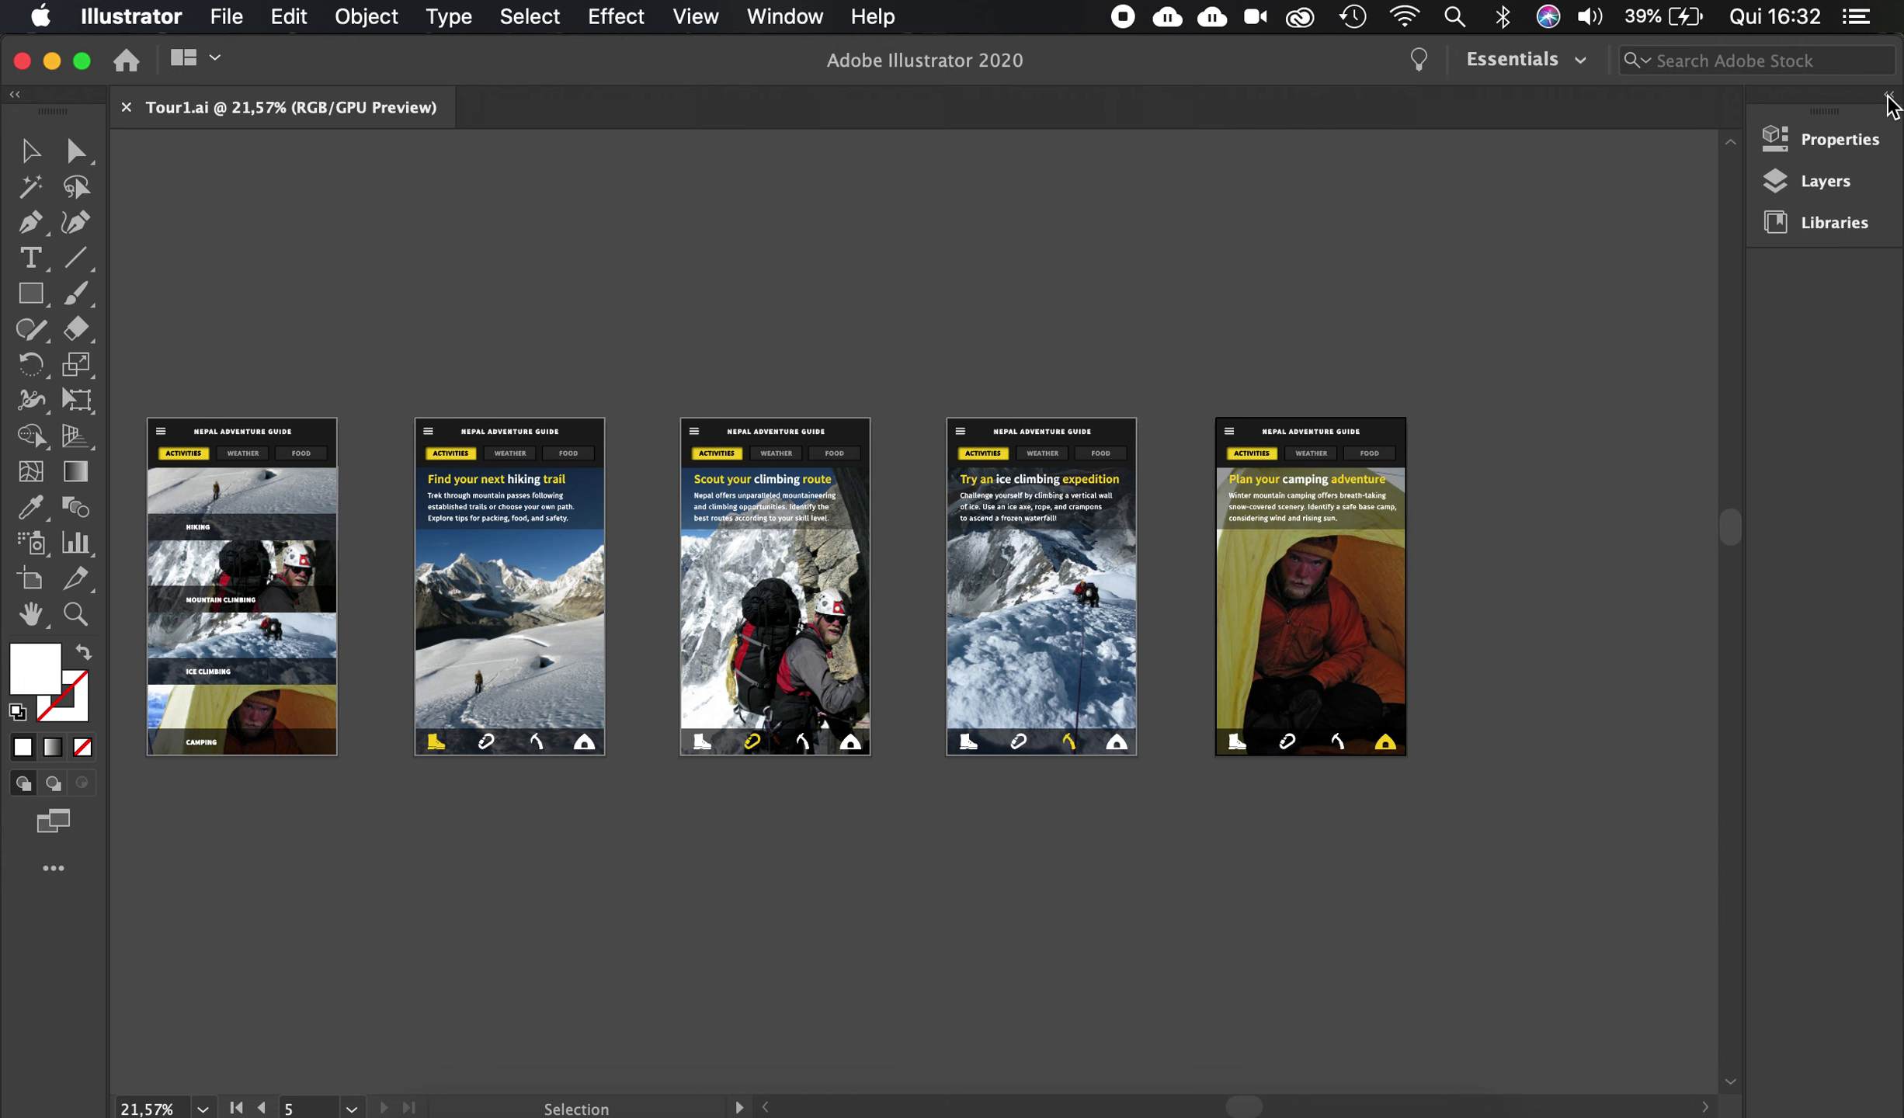
pyautogui.click(1890, 97)
pyautogui.click(1890, 98)
pyautogui.click(1830, 183)
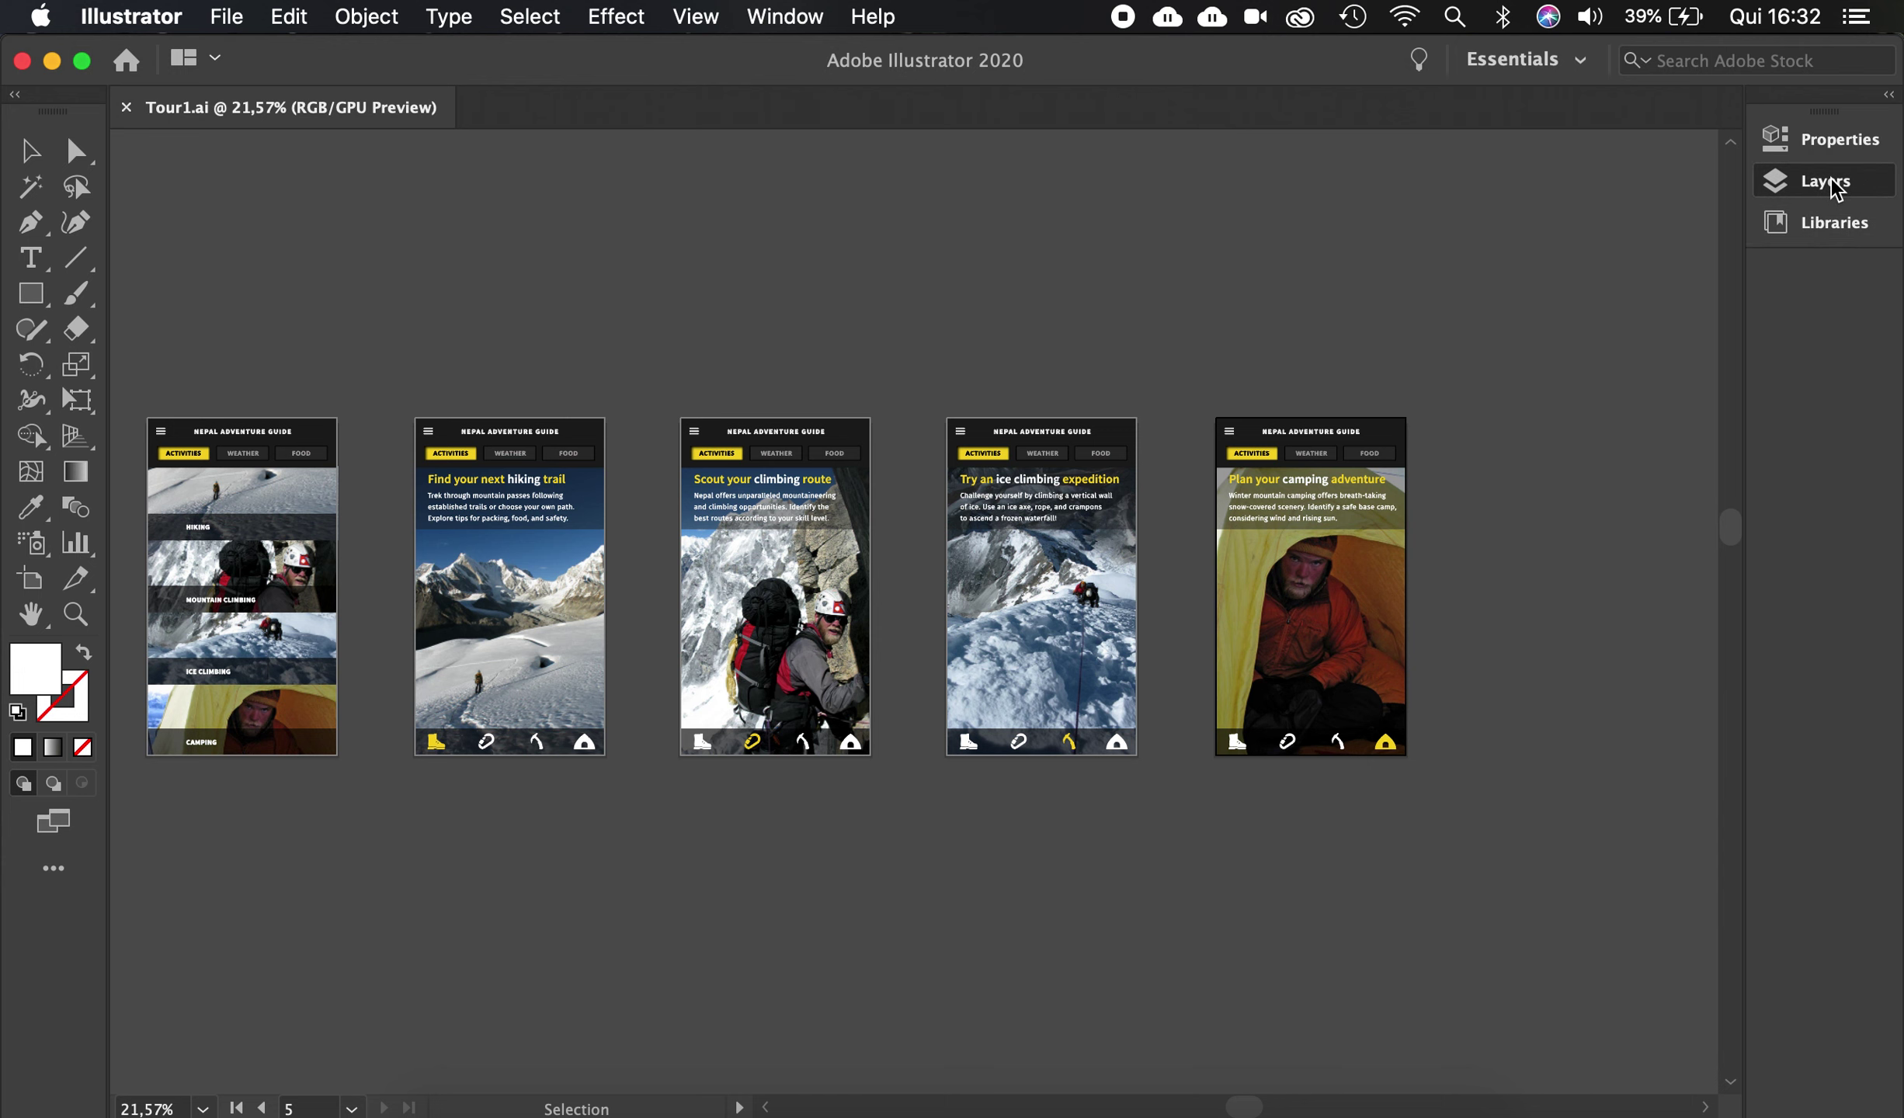
pyautogui.click(1830, 221)
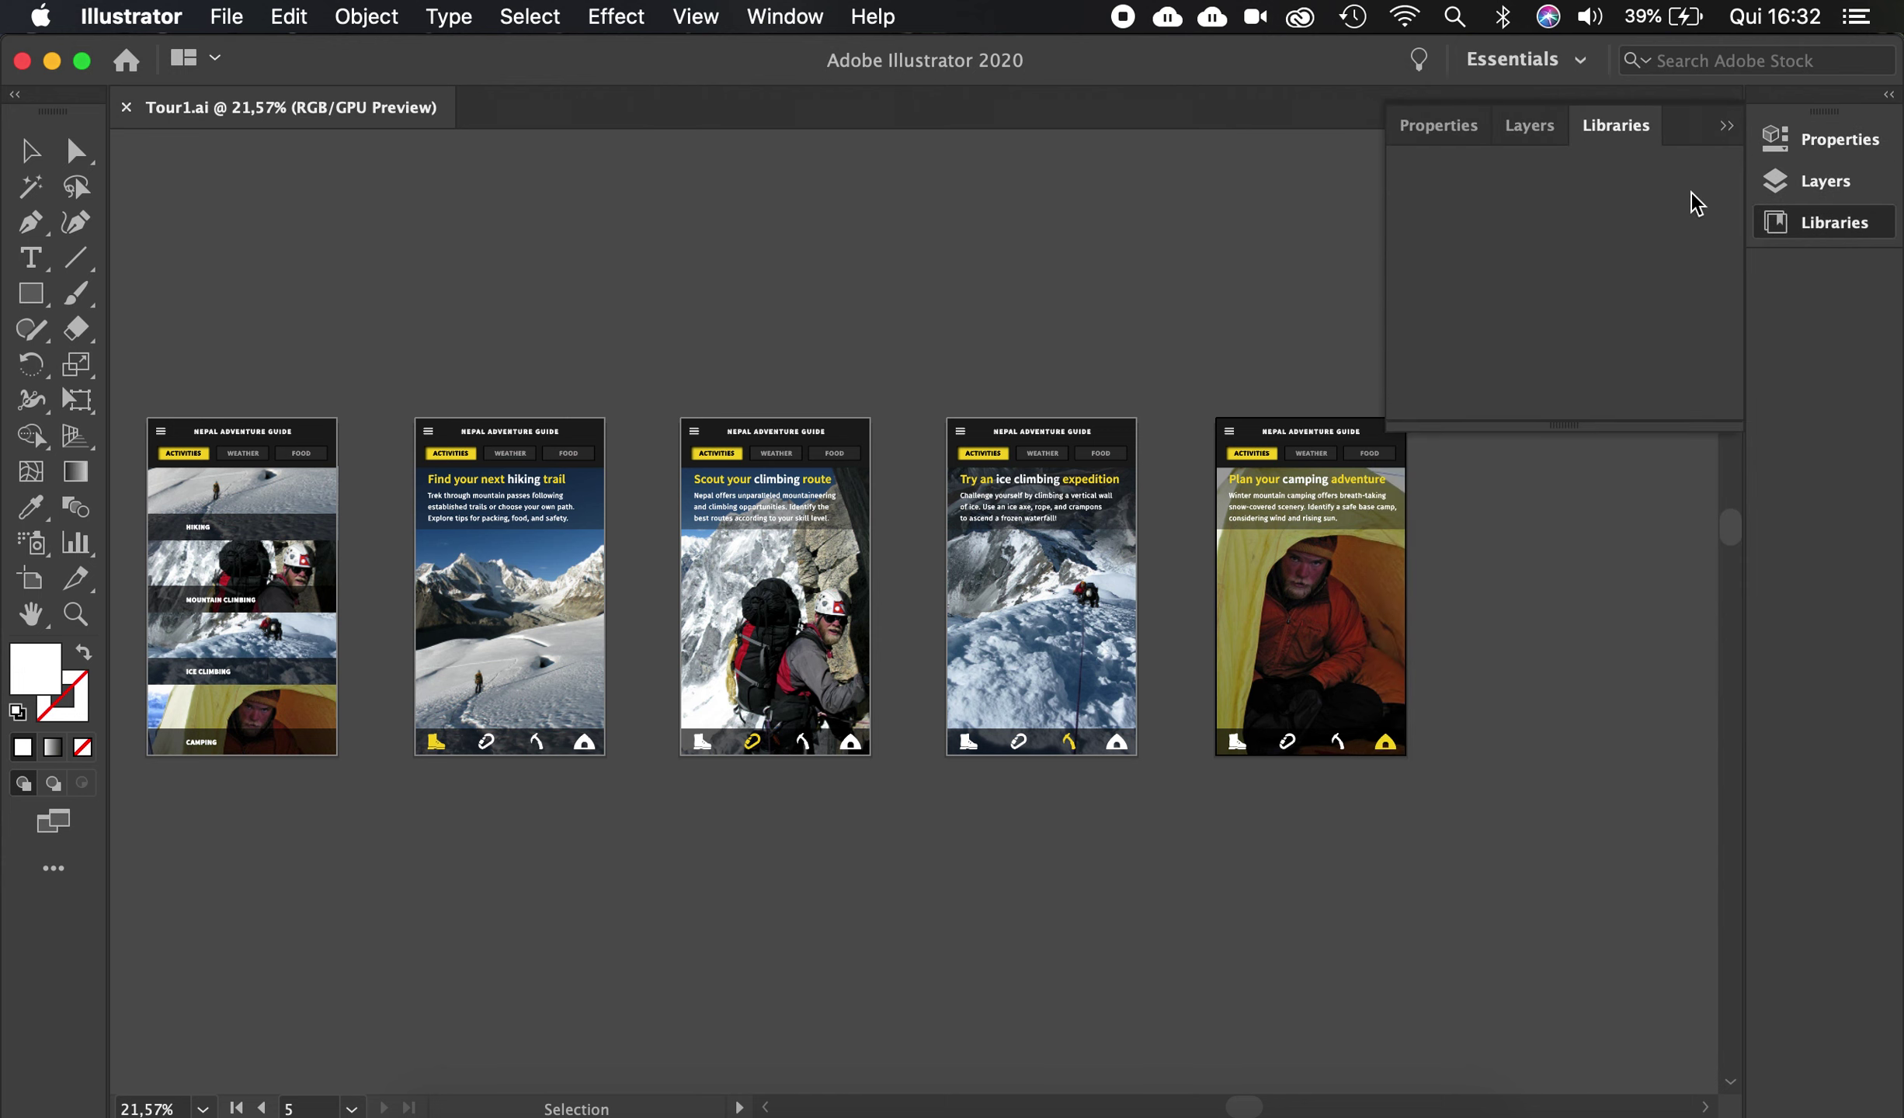
pyautogui.click(1829, 143)
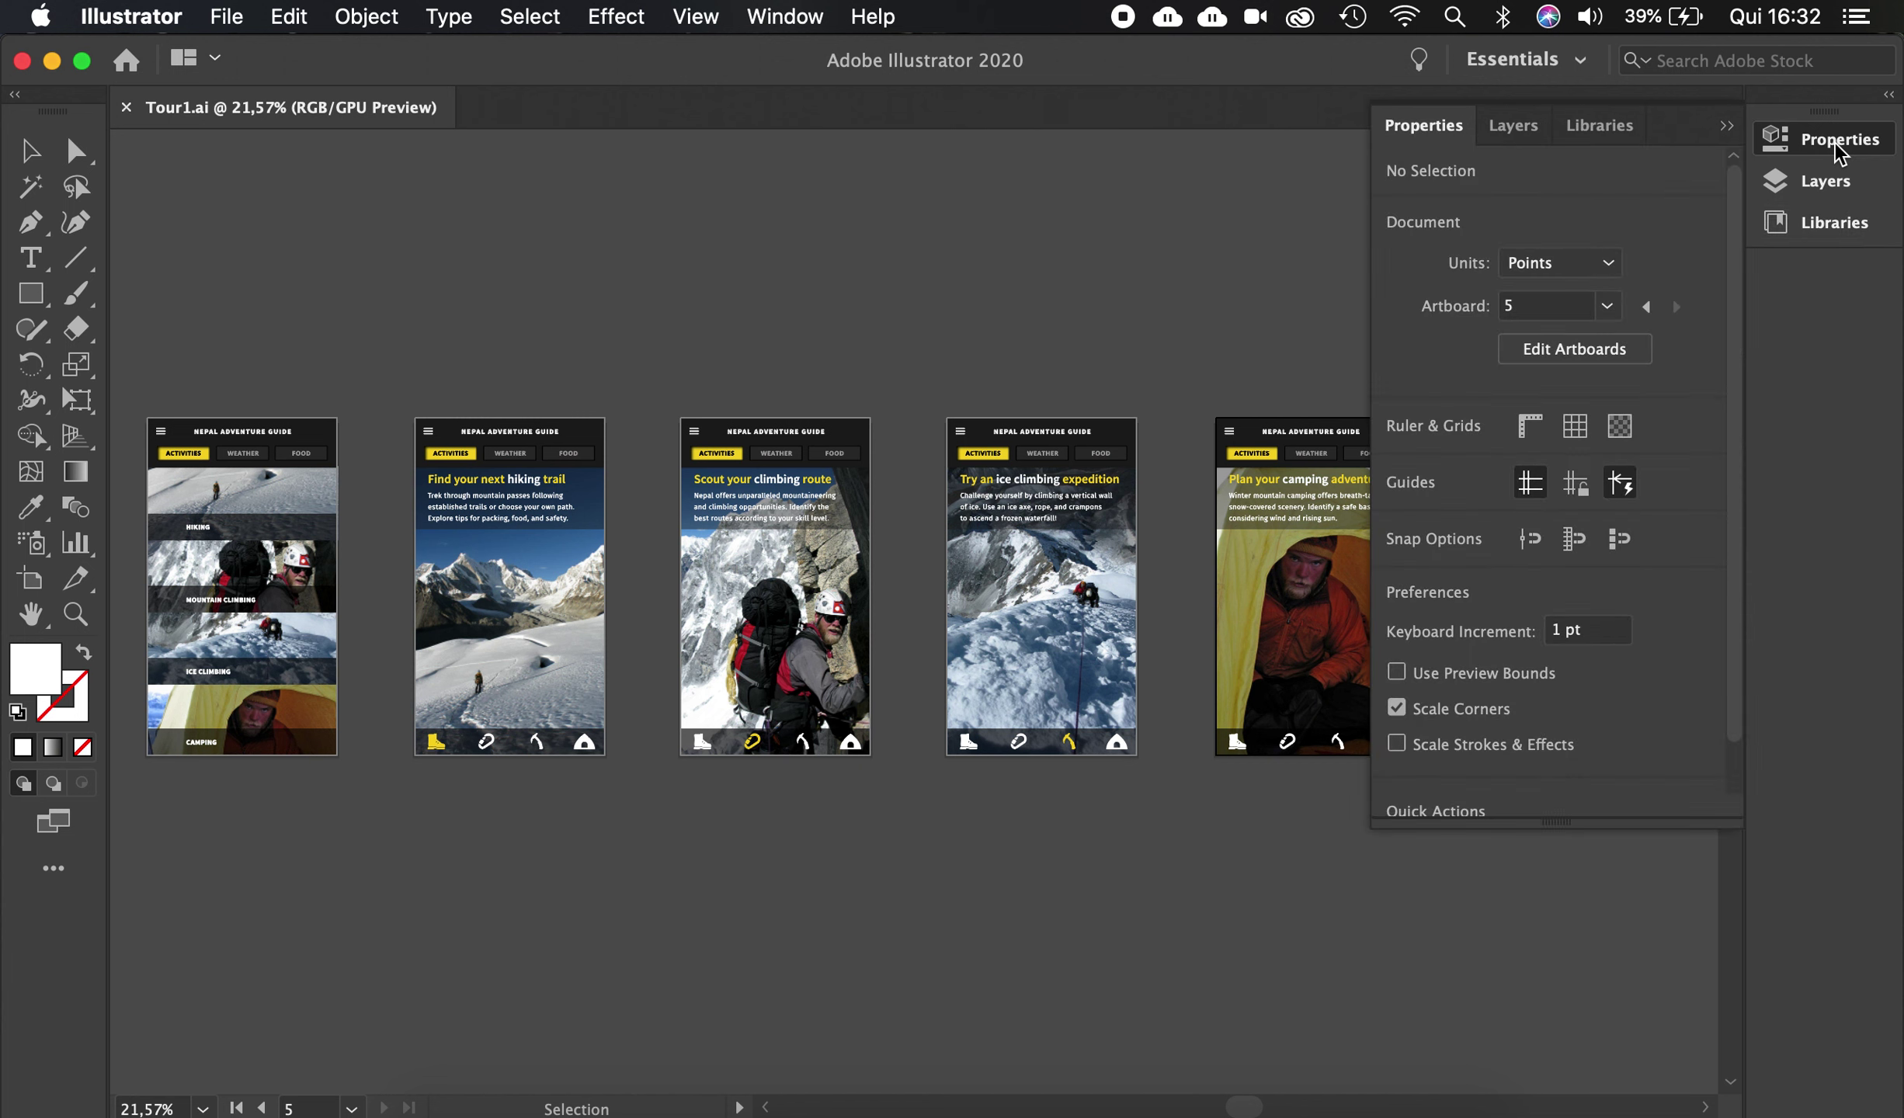
# Expand the docked panels from labelled icons, view Layers and Libraries, and return to Properties
pyautogui.click(1889, 97)
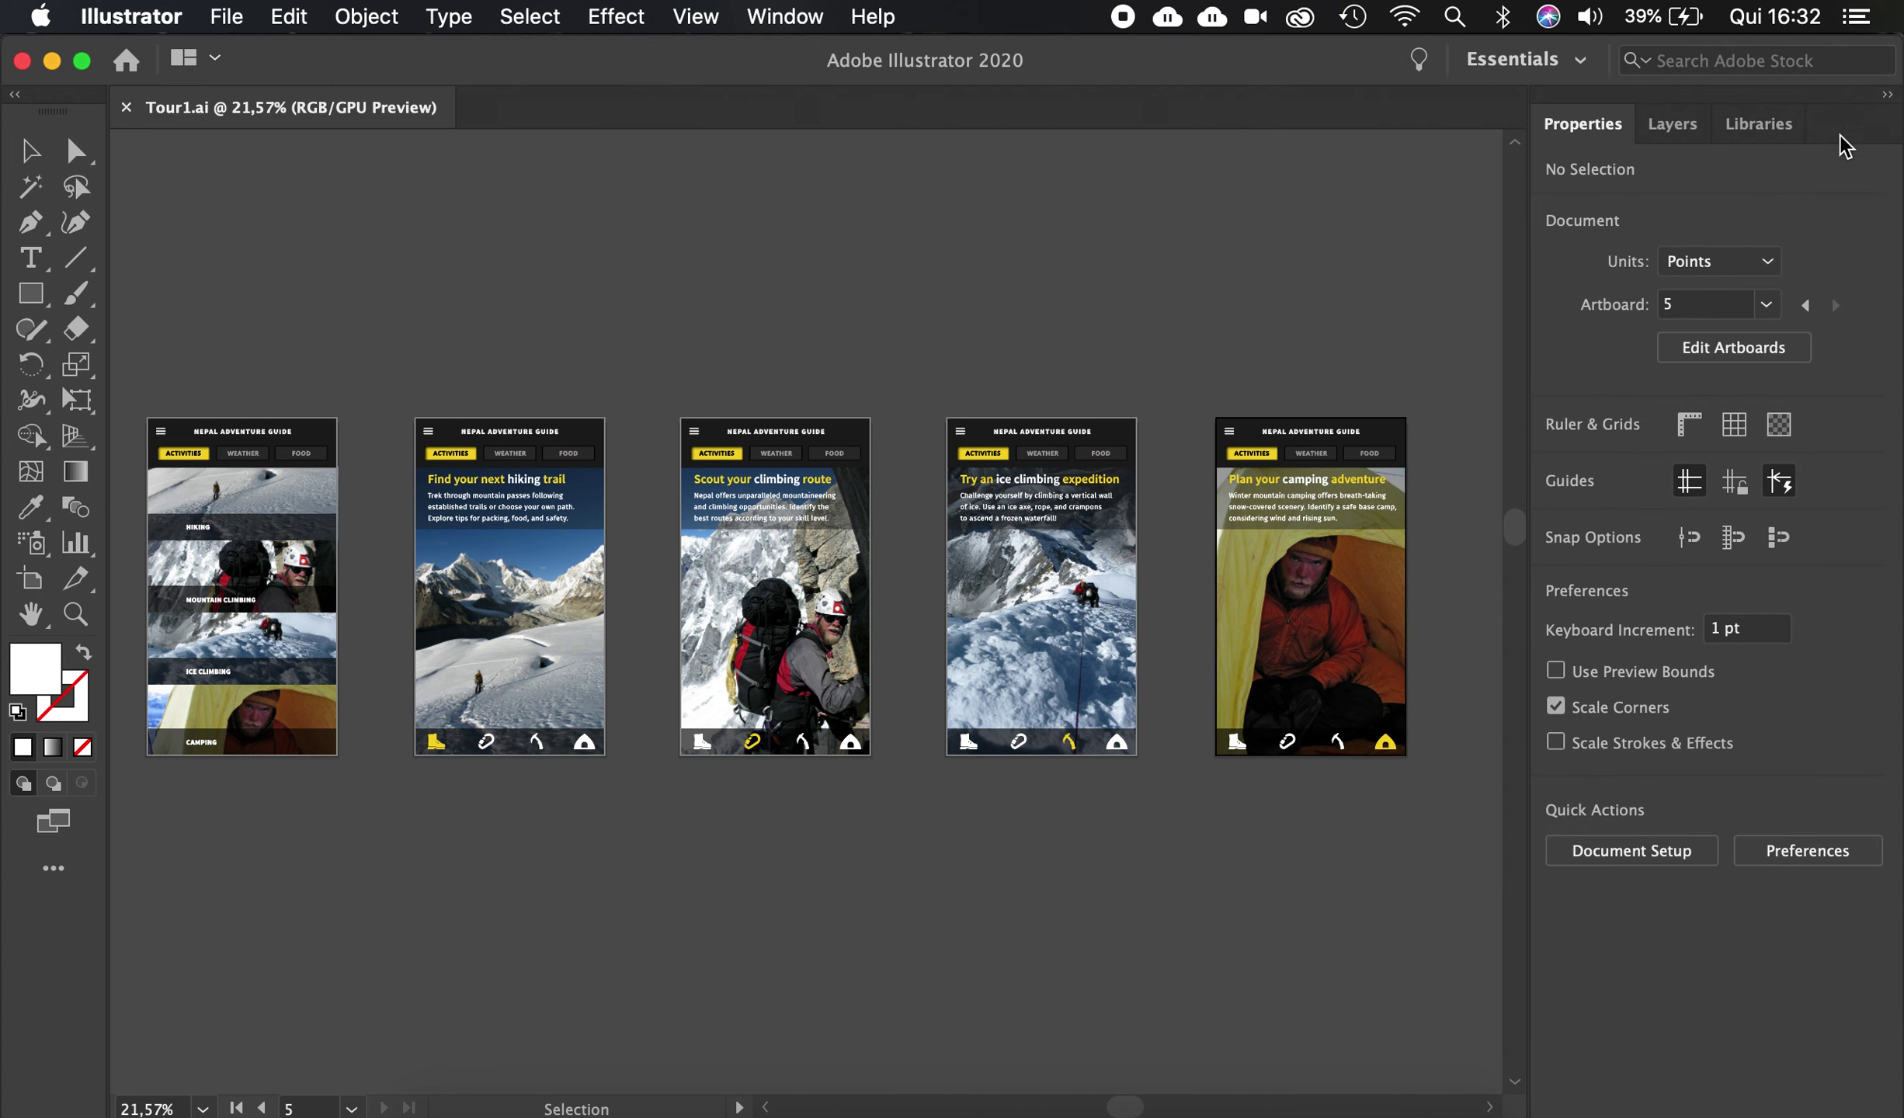
pyautogui.click(1683, 125)
pyautogui.click(1757, 123)
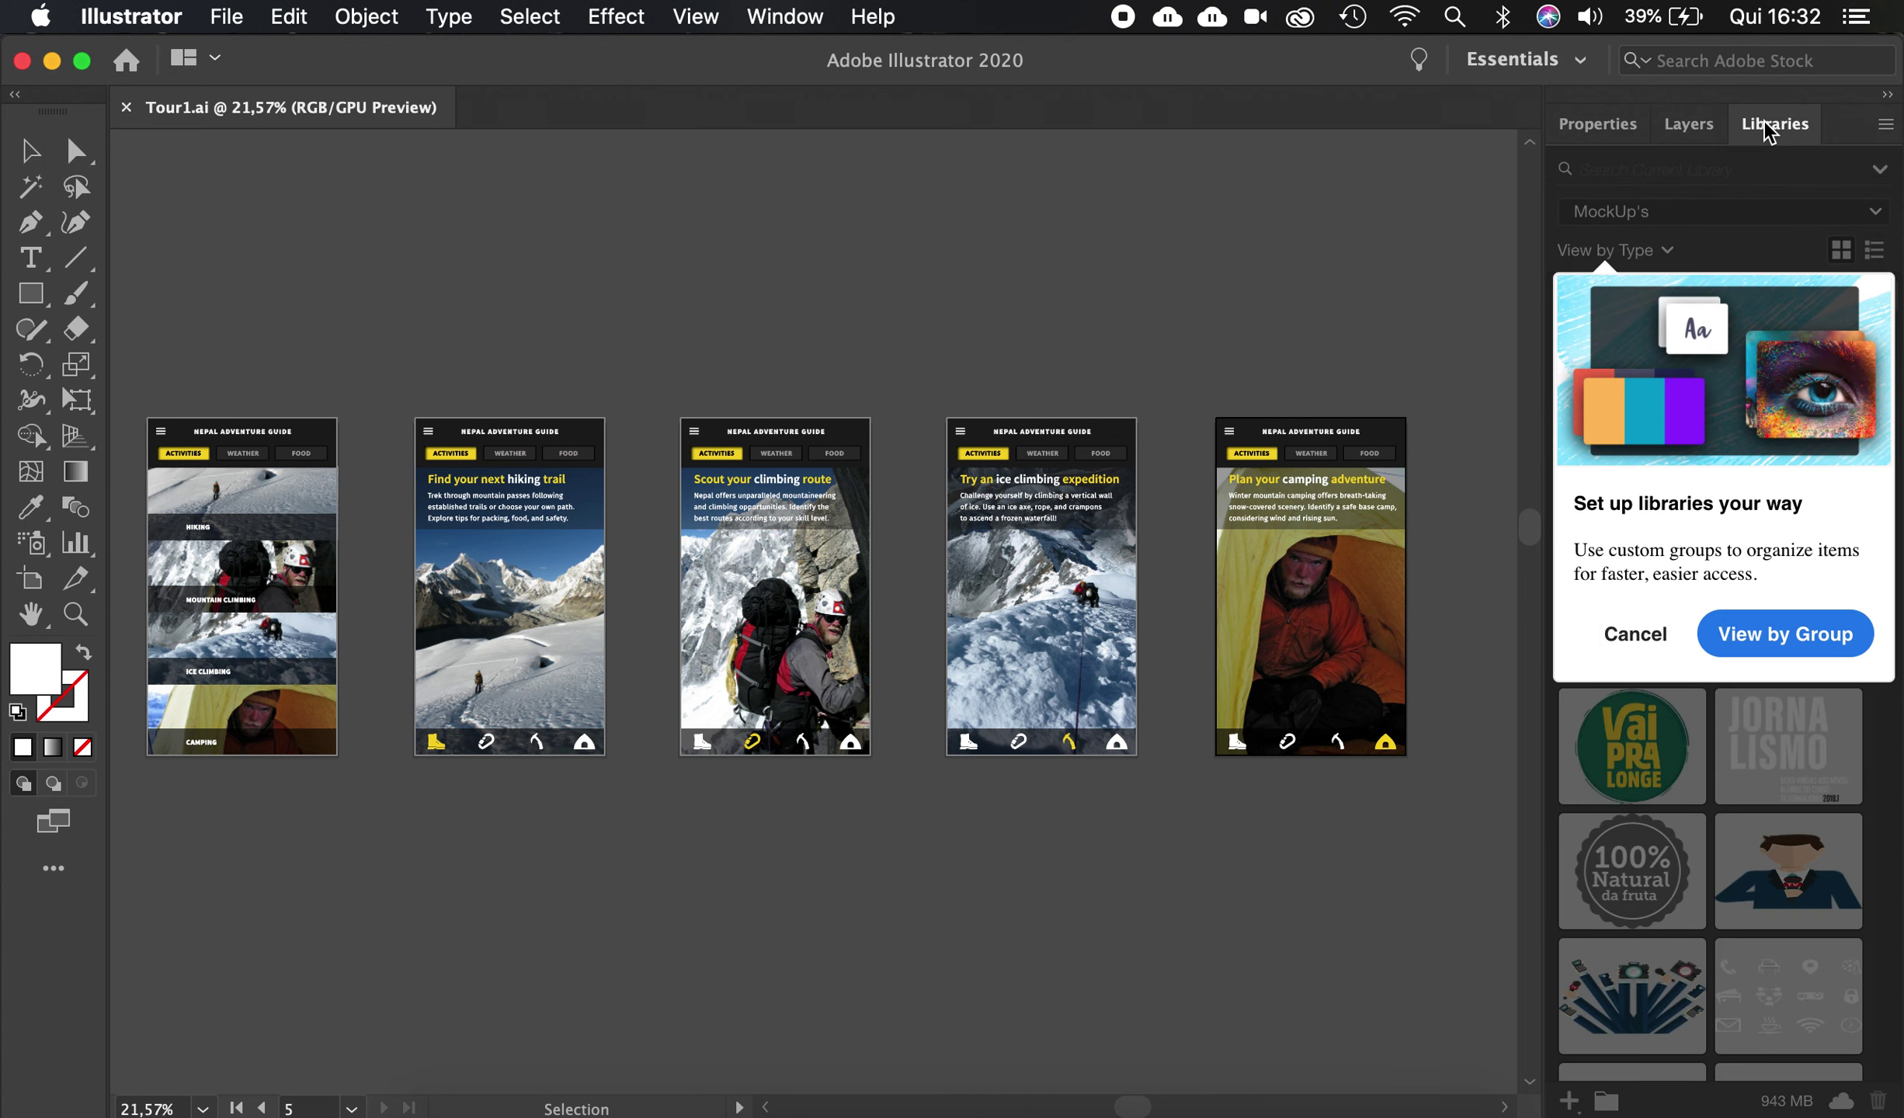
pyautogui.click(1602, 120)
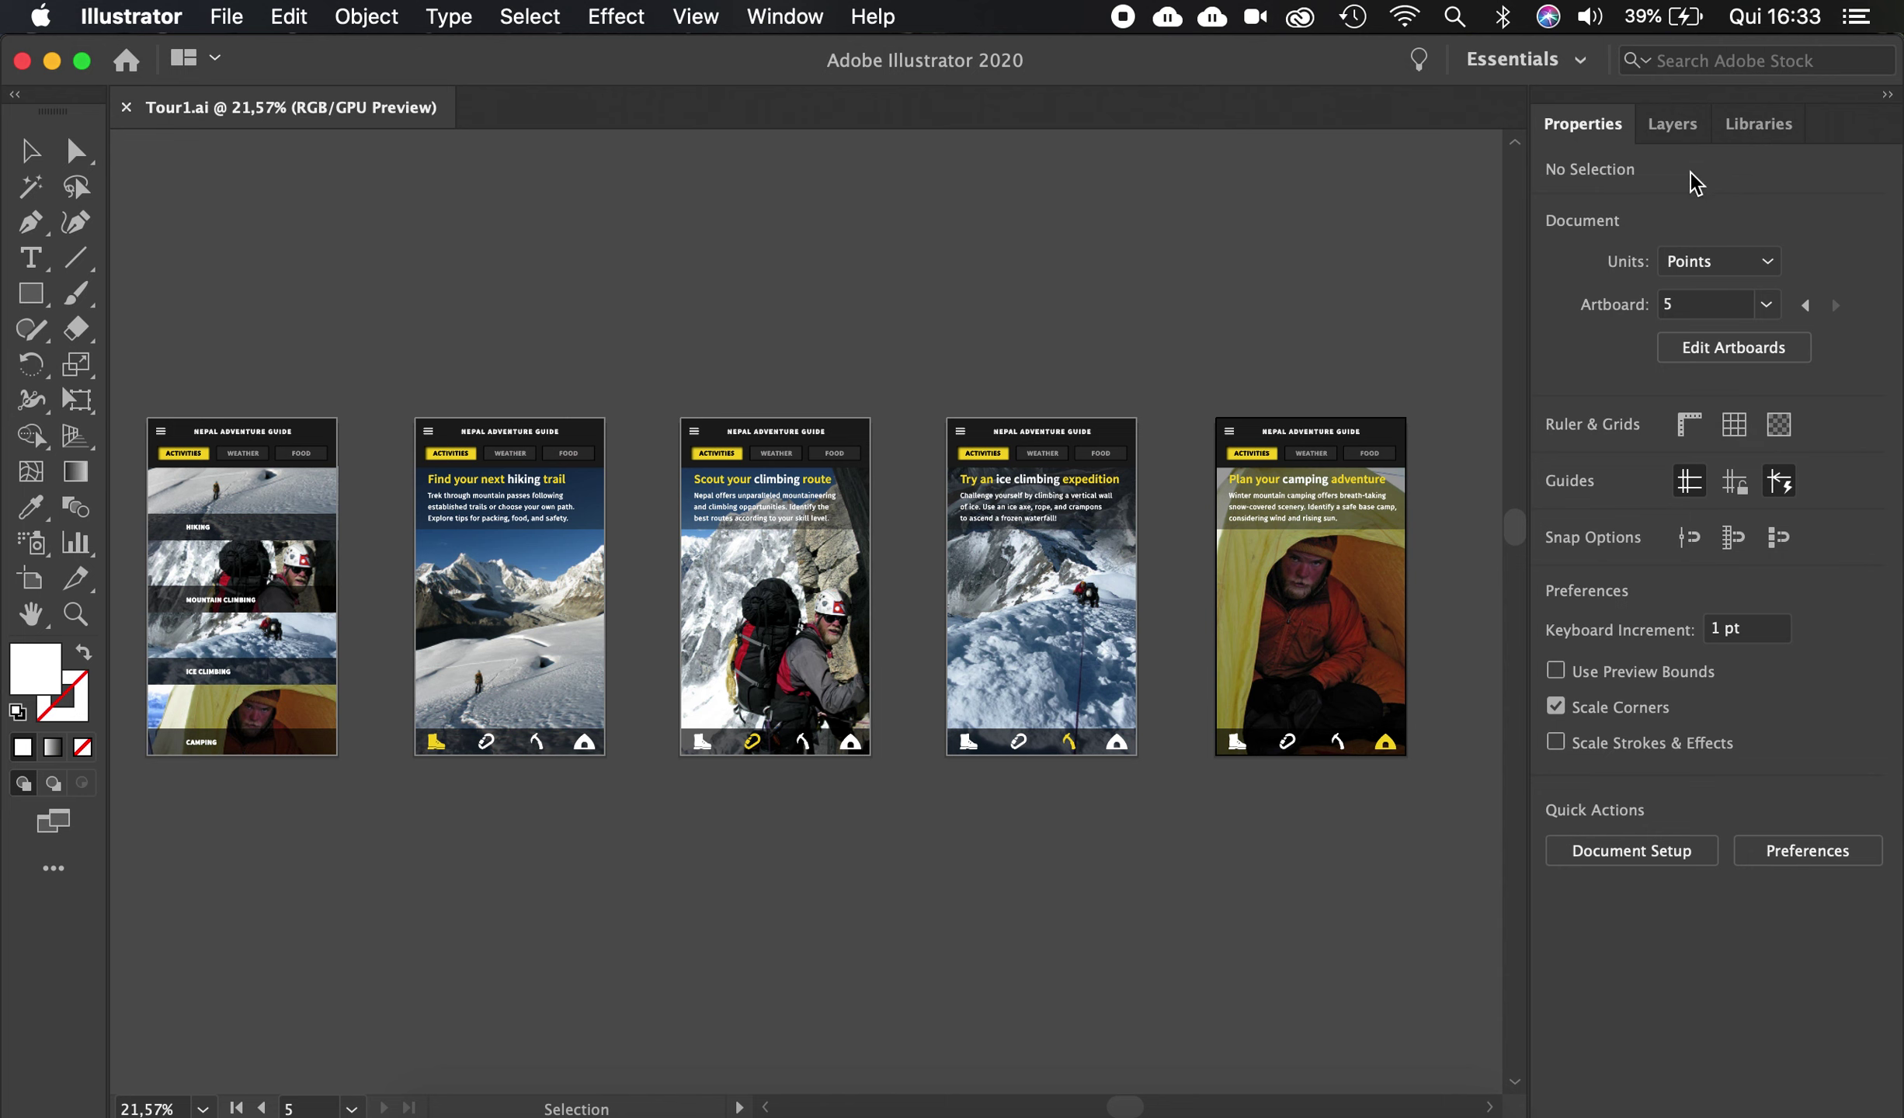
# Look through the available panels, open the Align panel and move its floating group above the artboards
pyautogui.click(785, 16)
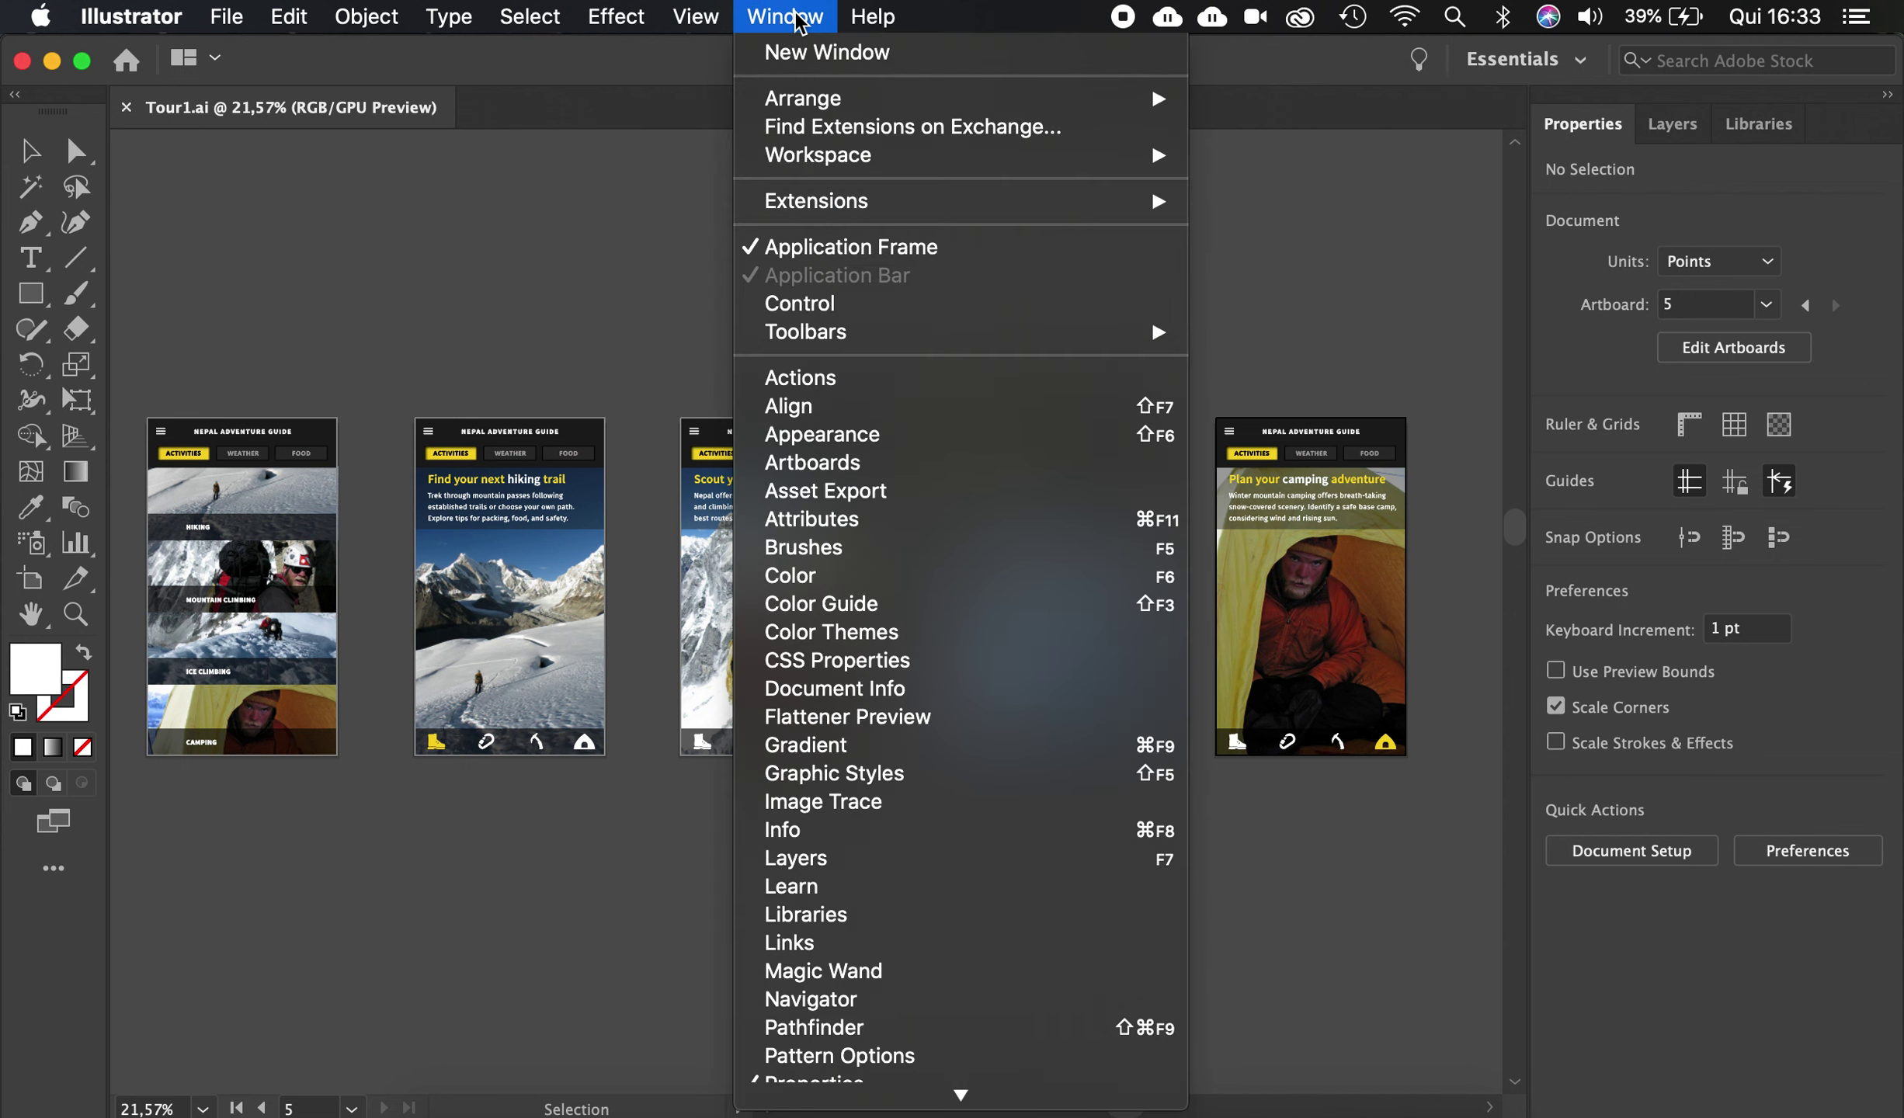
pyautogui.scroll(-3, 862, 823)
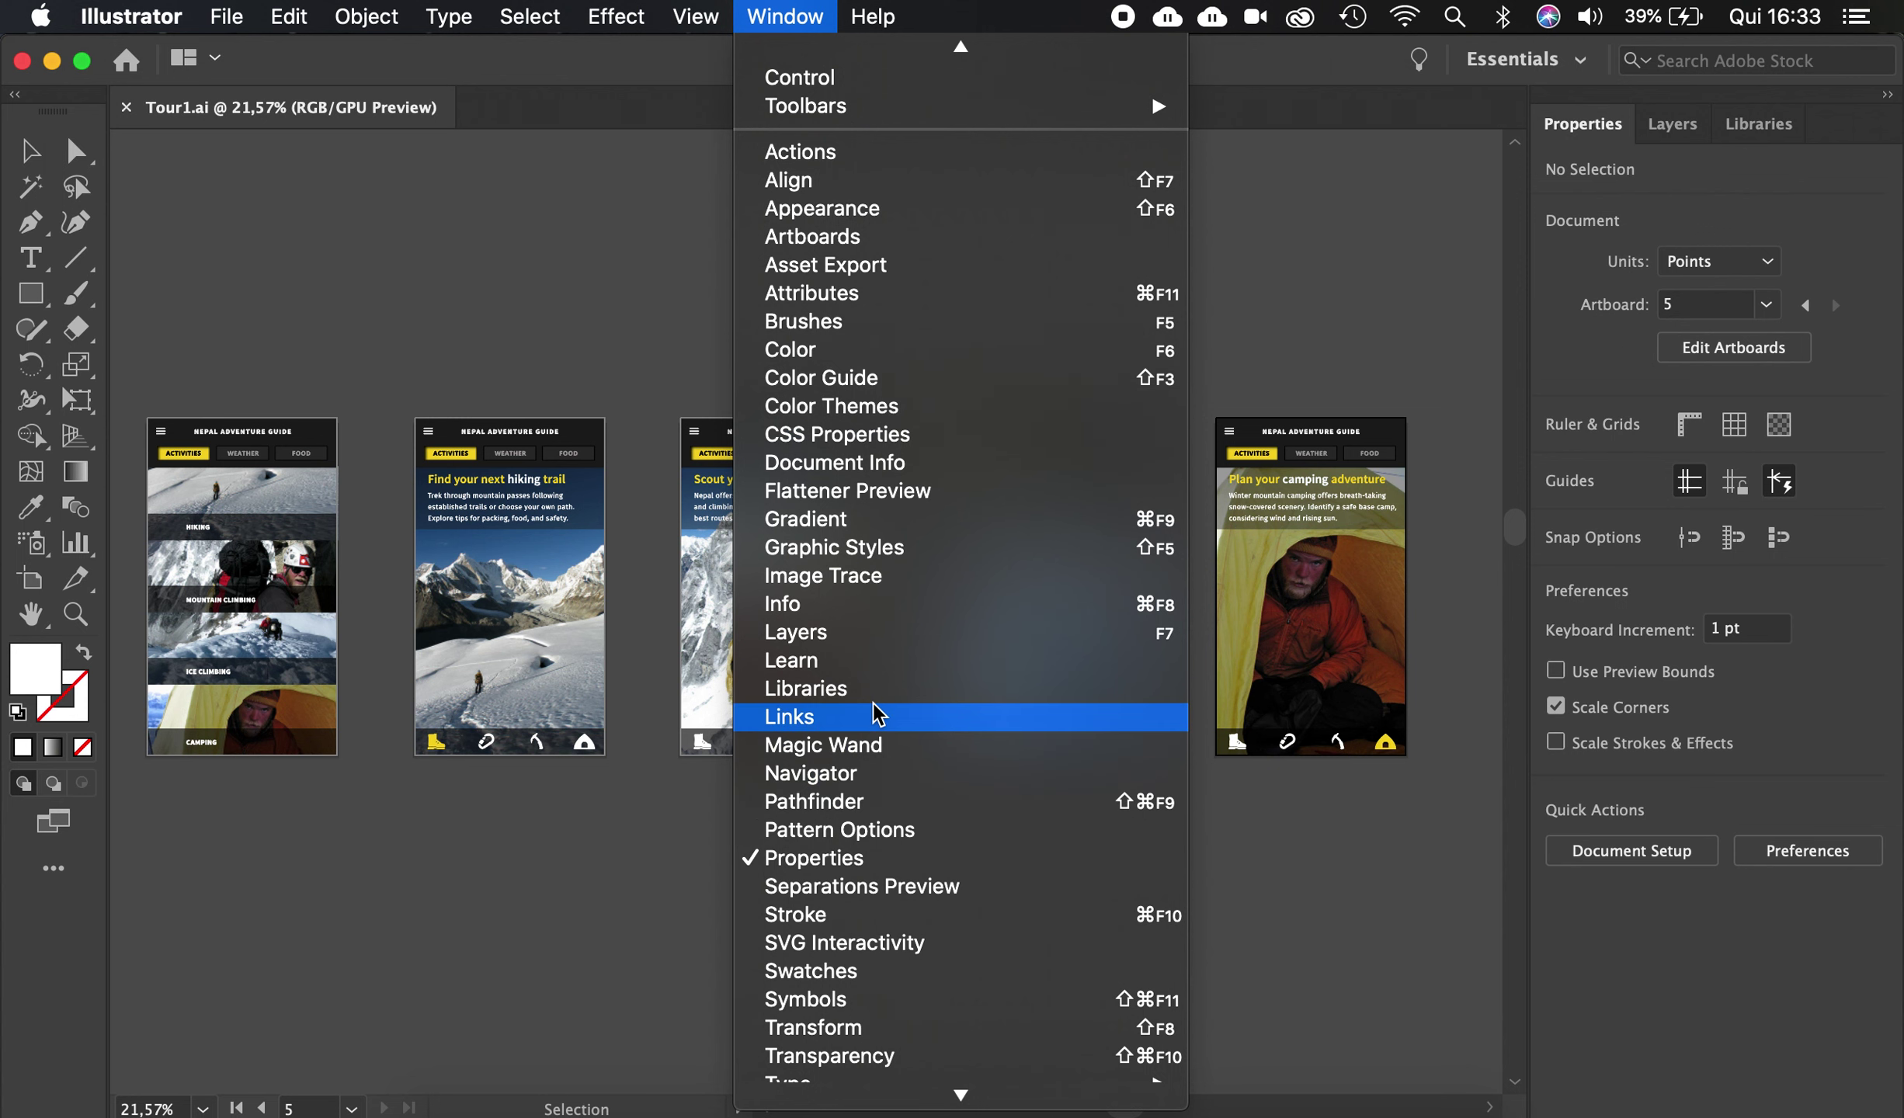
pyautogui.scroll(-5, 874, 713)
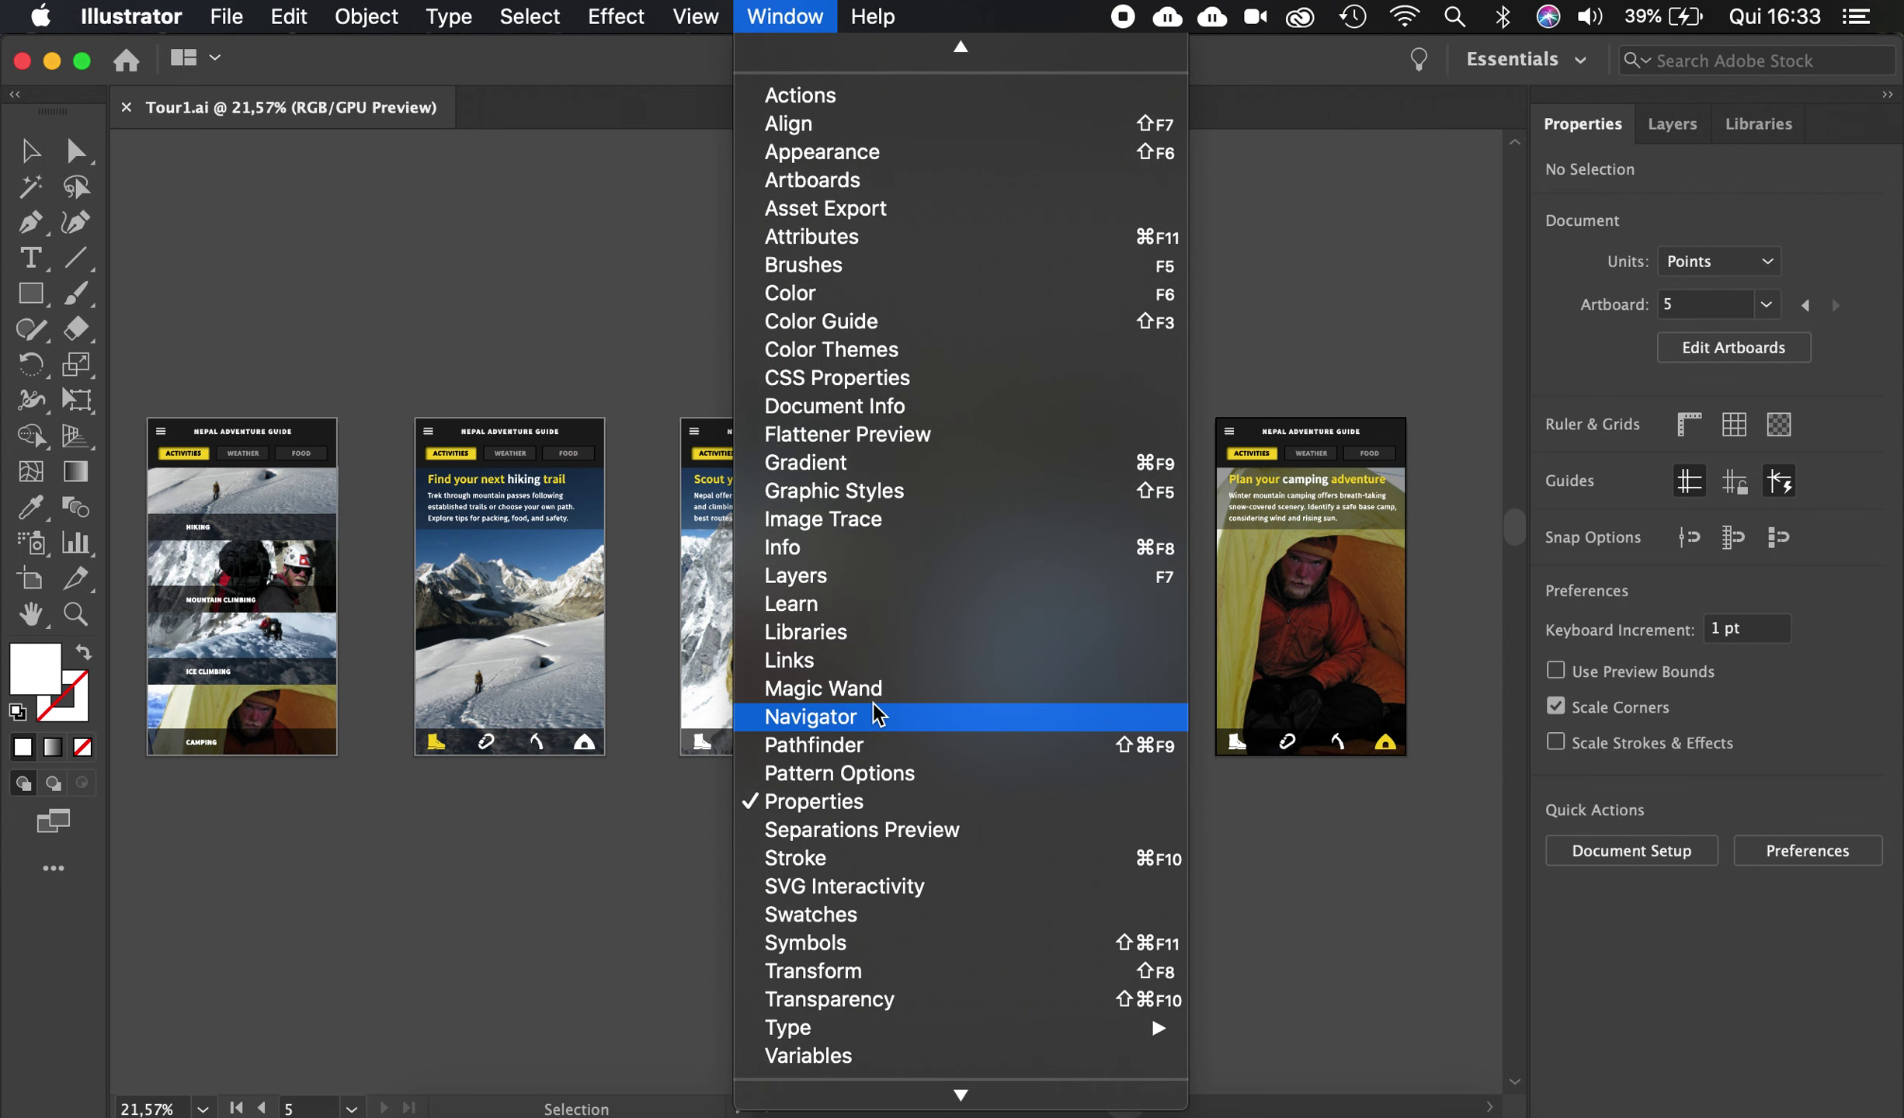
pyautogui.scroll(8, 874, 713)
pyautogui.scroll(1, 874, 713)
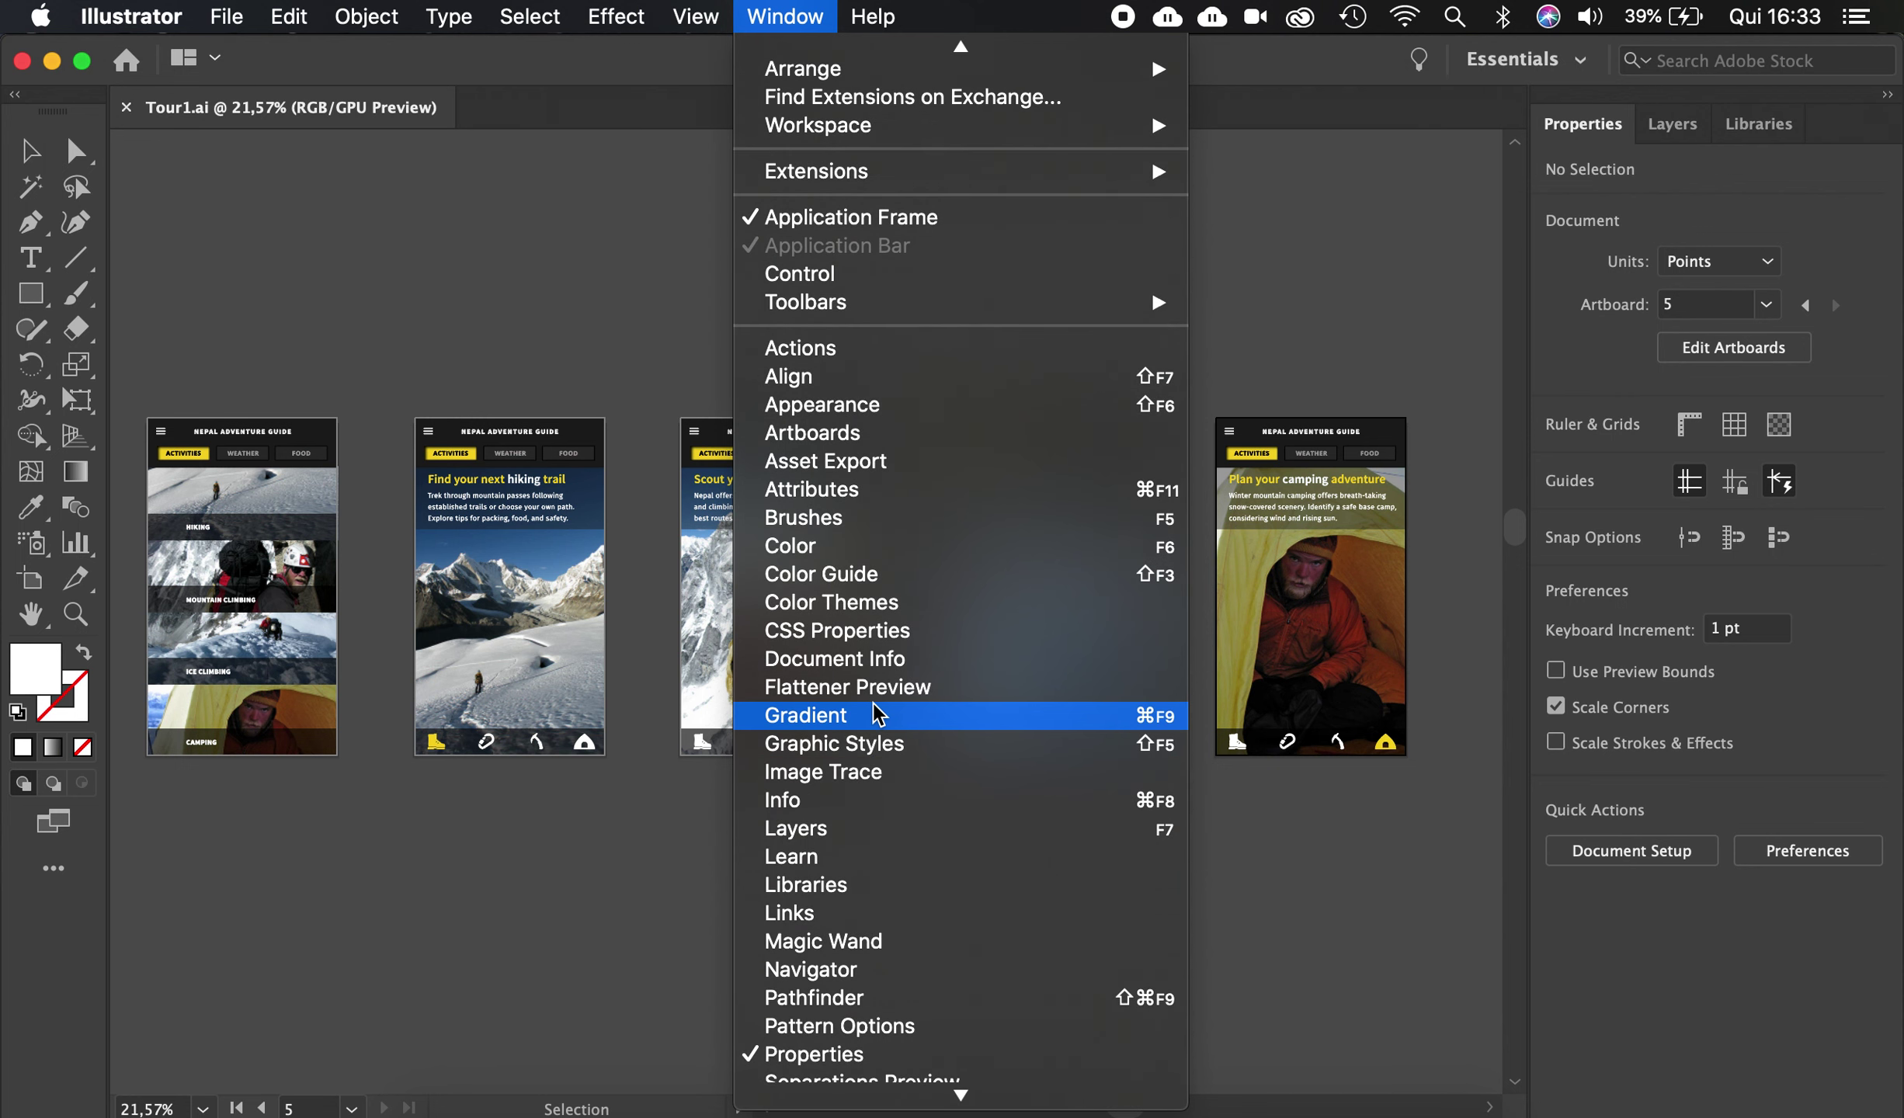
pyautogui.click(818, 380)
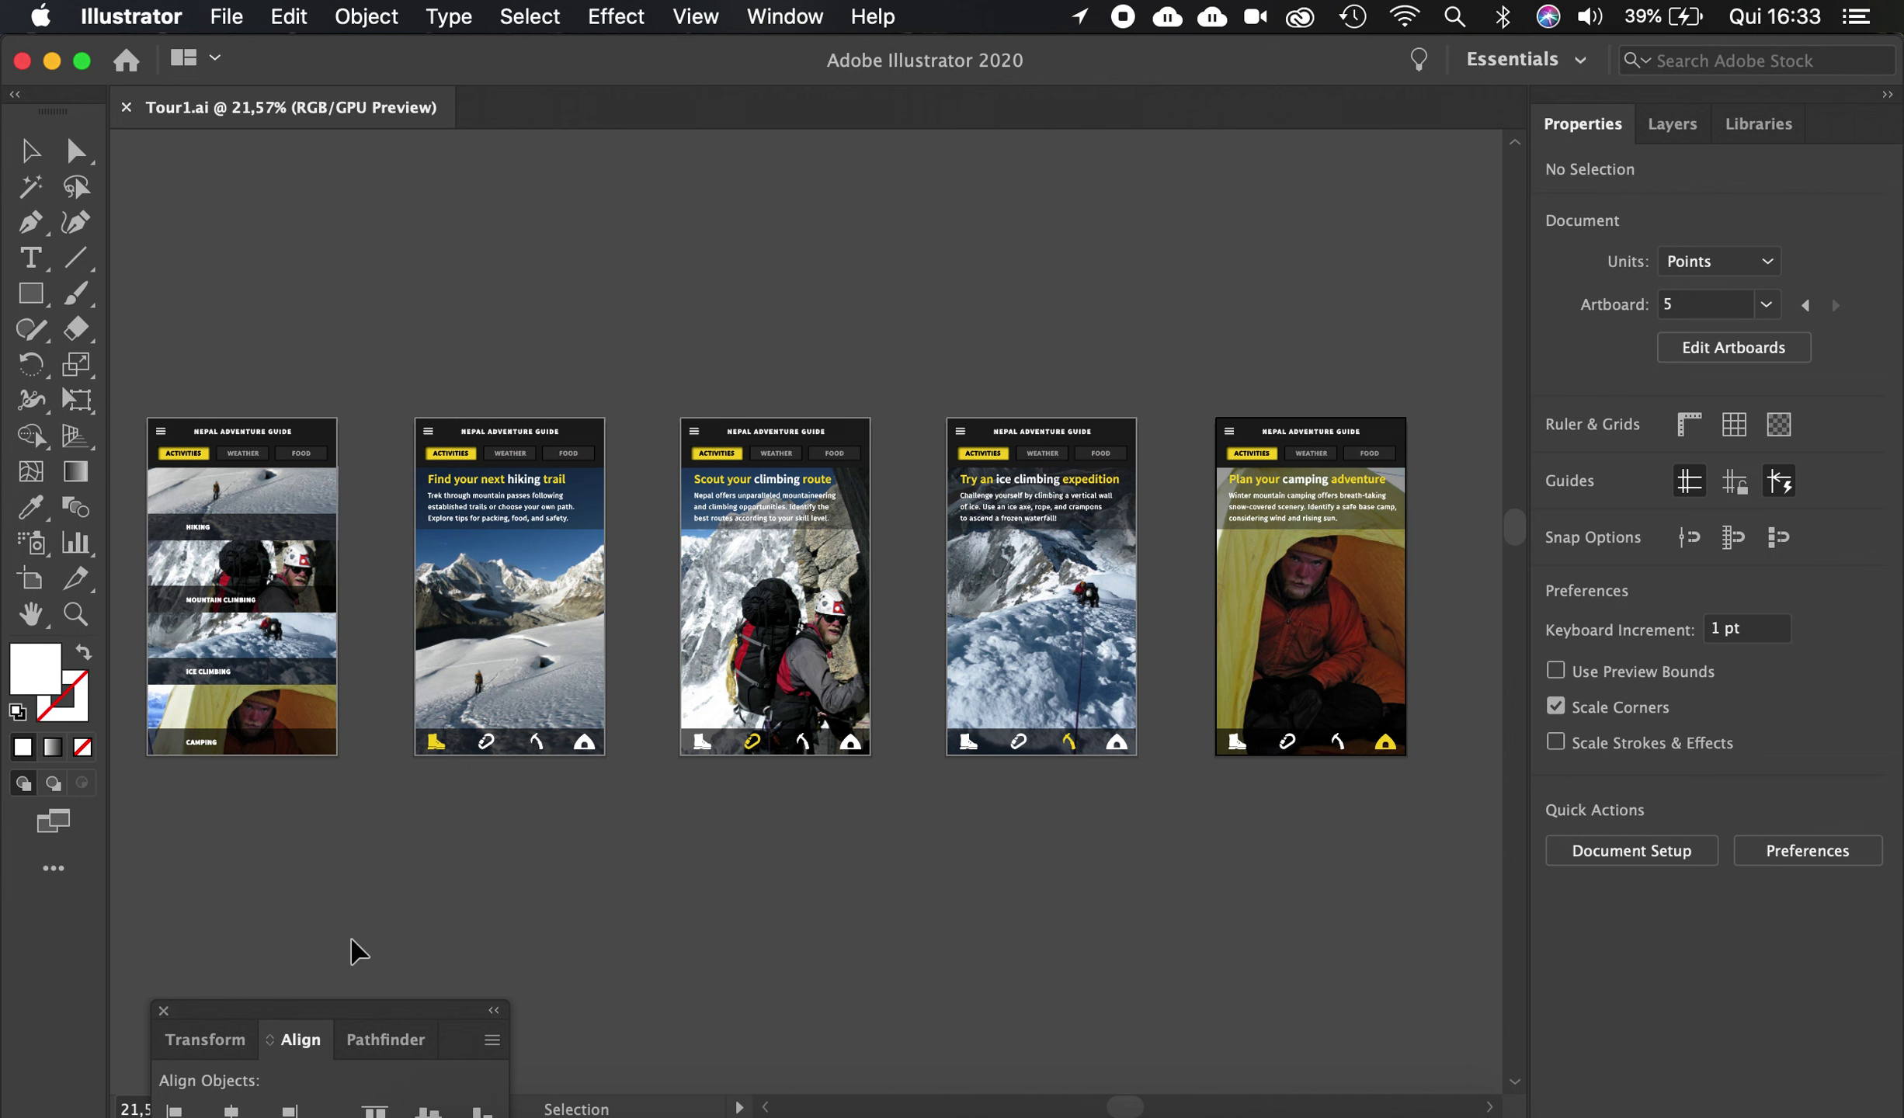
pyautogui.moveTo(336, 1022); pyautogui.dragTo(964, 181)
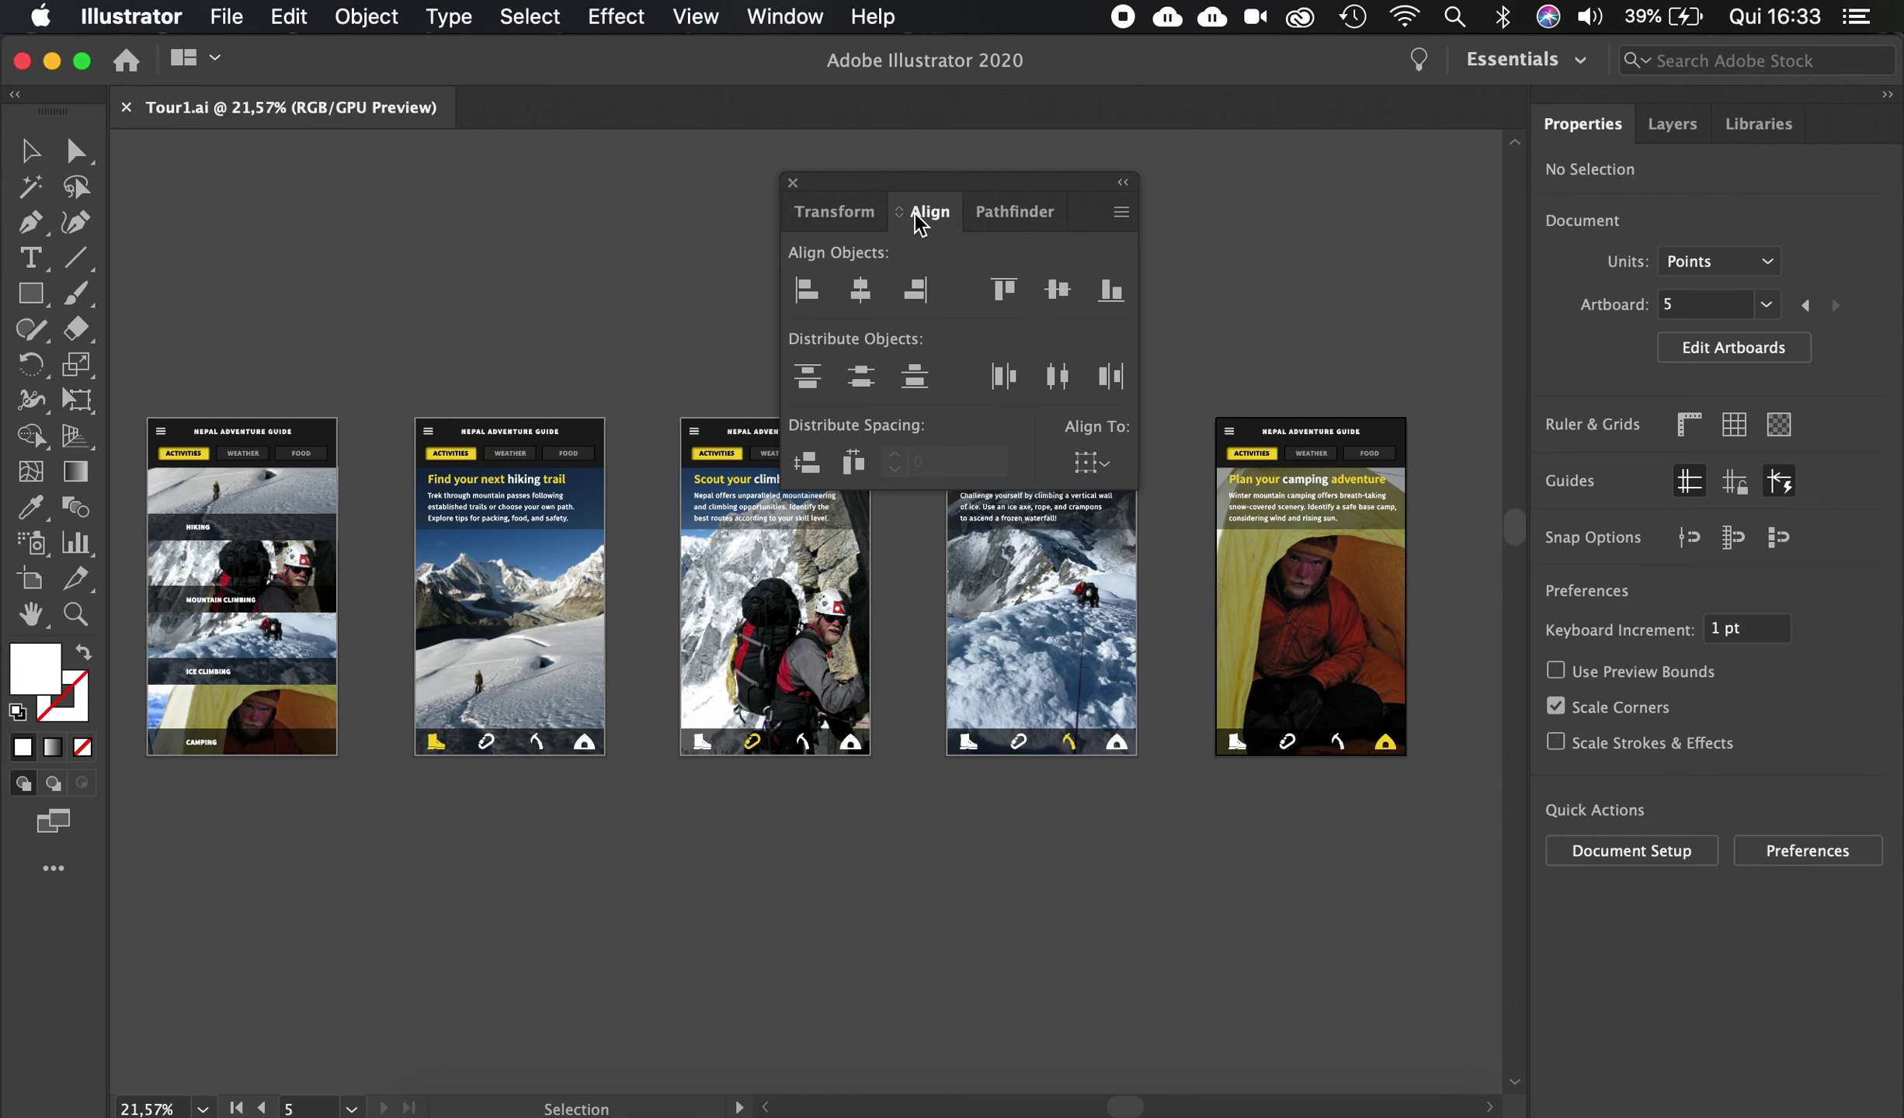
# View the Transform and Pathfinder panels in the floating group, and return to Align
pyautogui.click(832, 214)
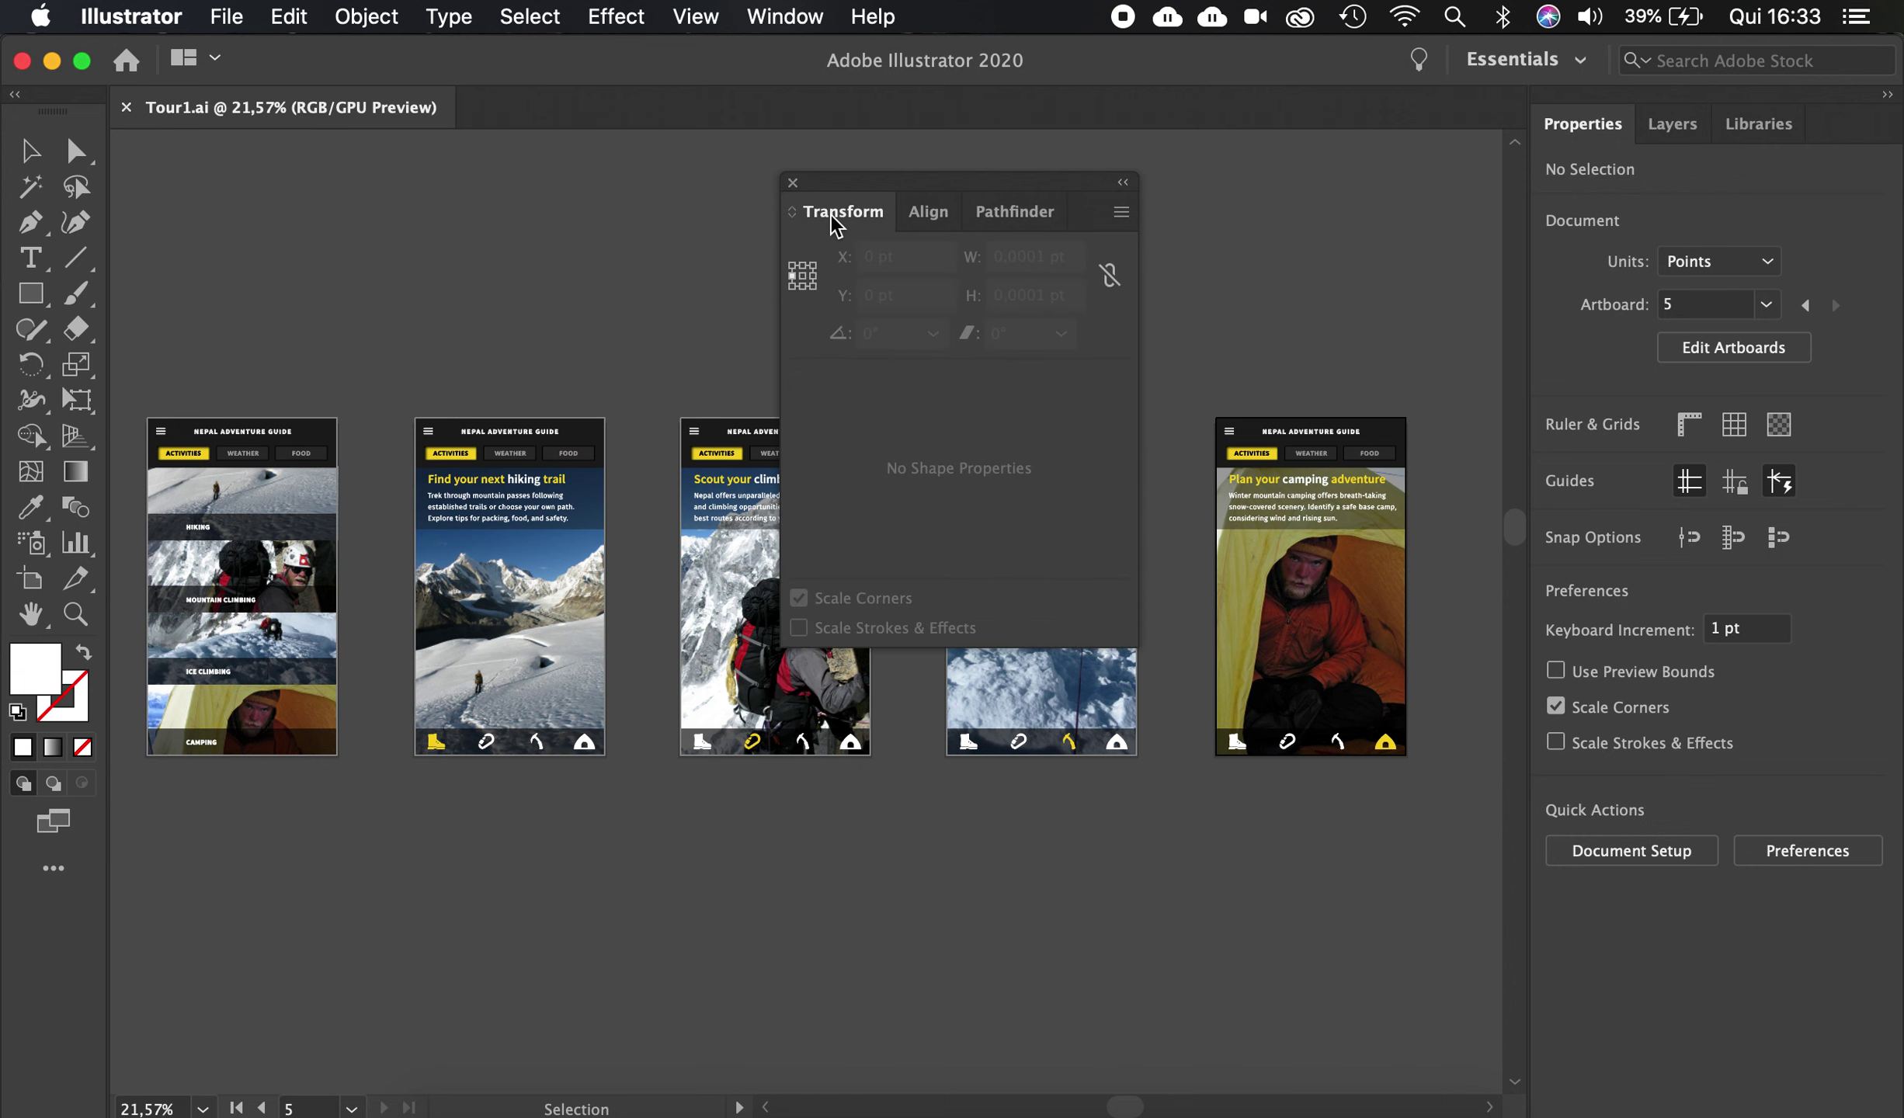
pyautogui.click(1025, 216)
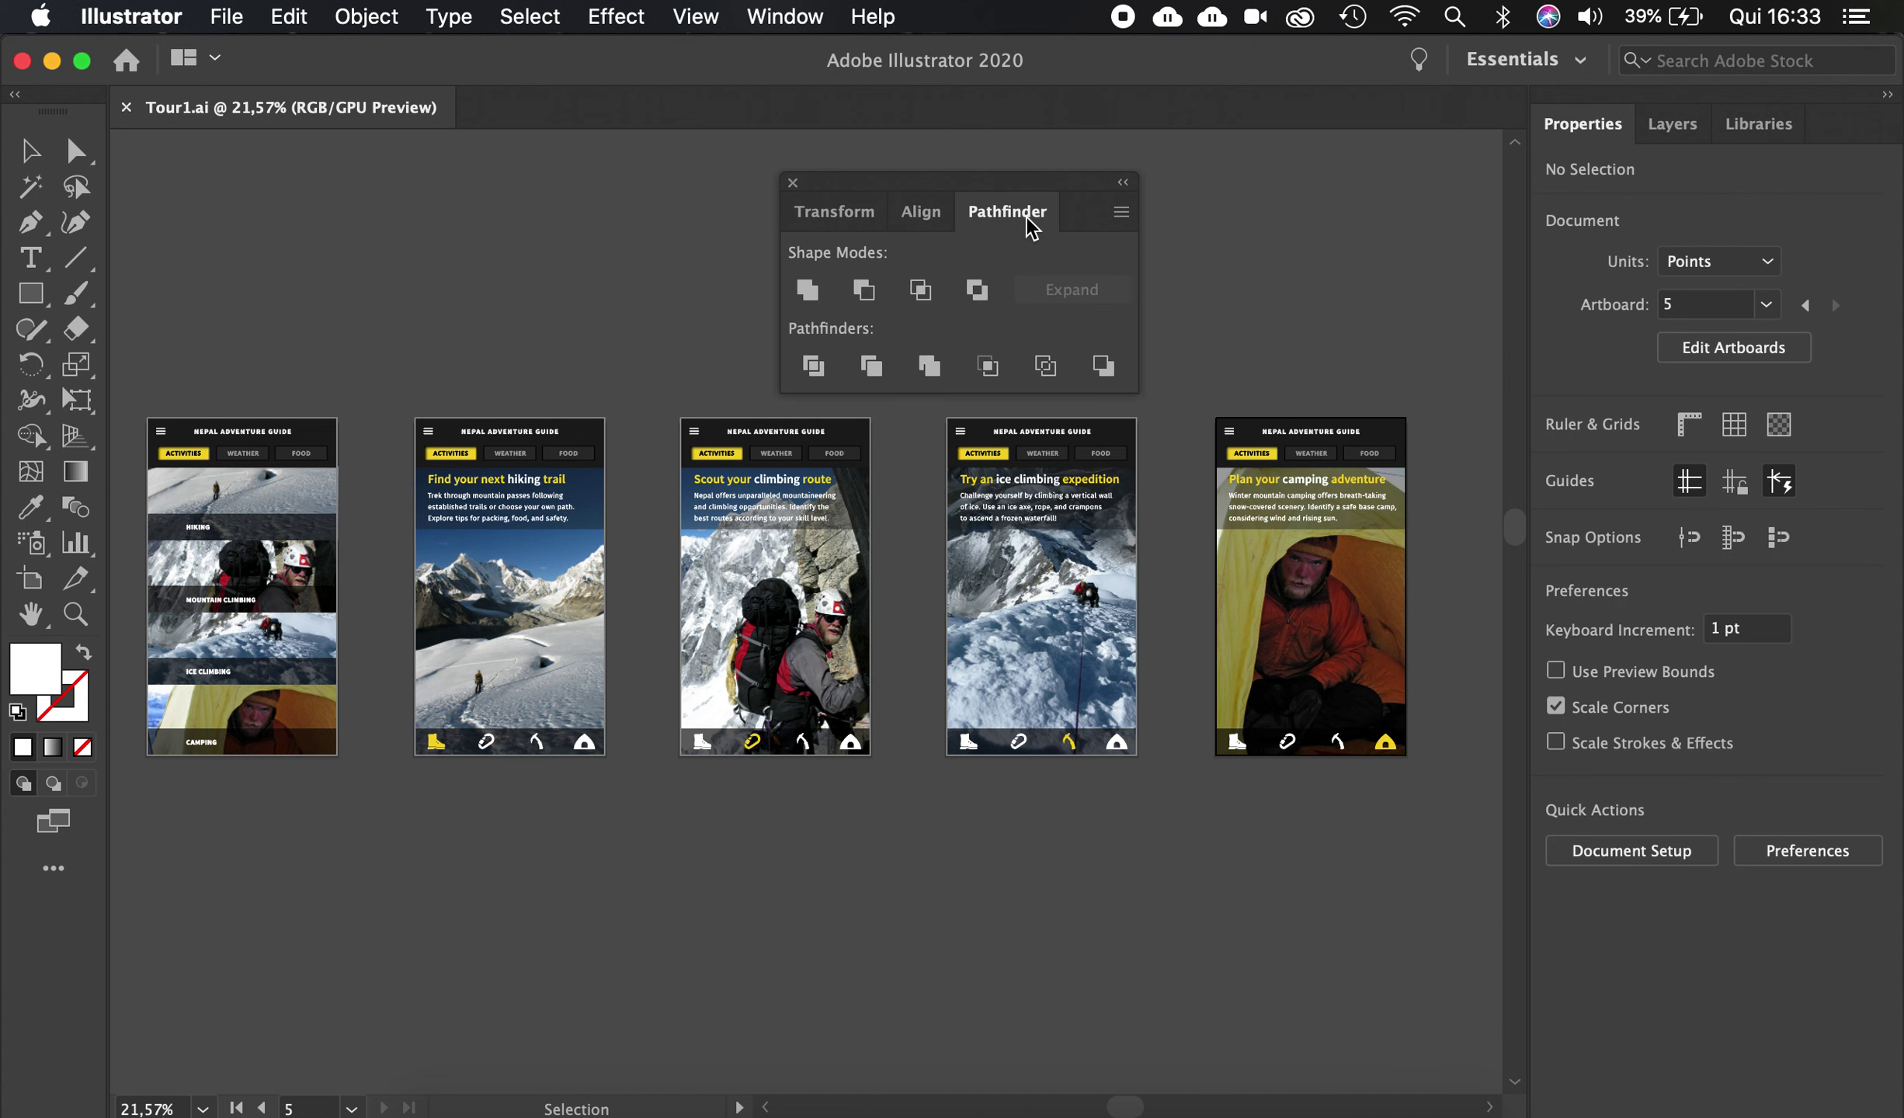
pyautogui.click(928, 222)
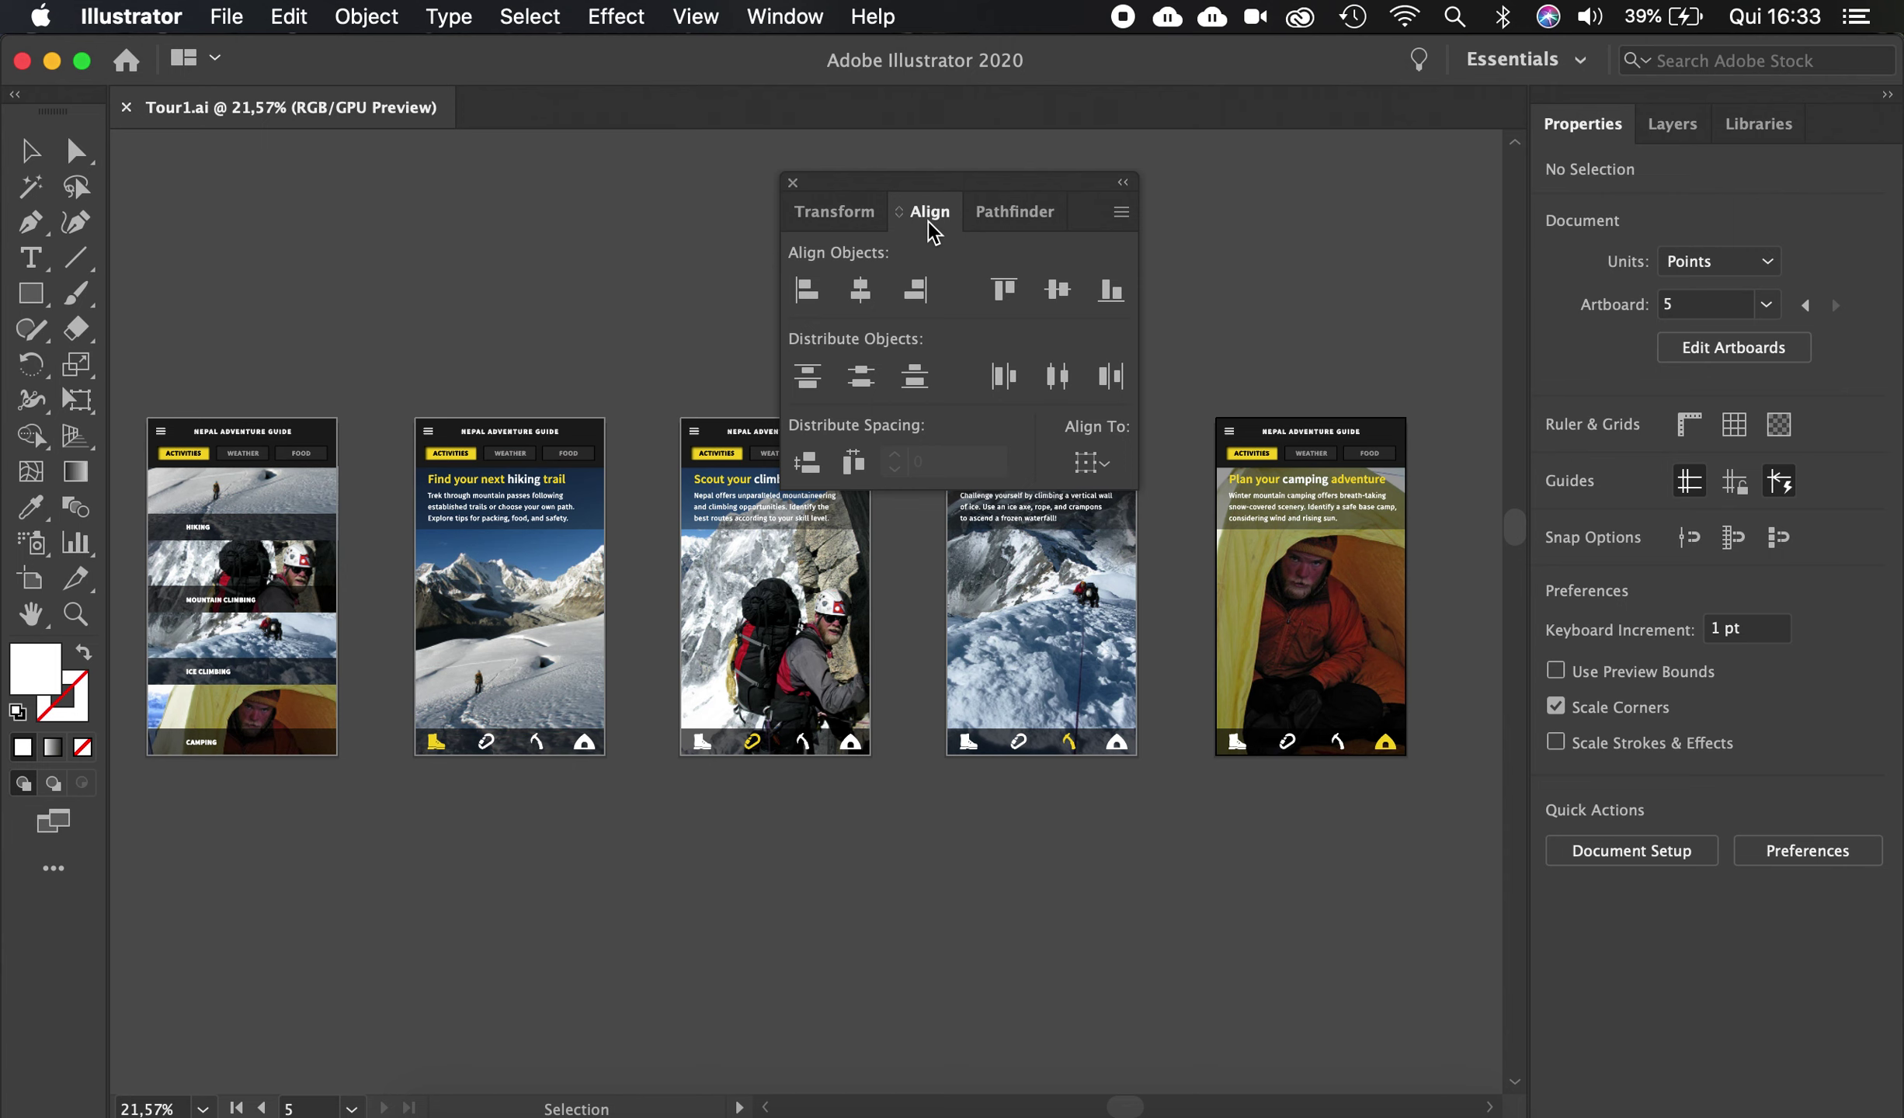
# Dock the Align panel beside Libraries in the Properties group, and view Libraries, Layers and Properties in turn
pyautogui.moveTo(932, 230); pyautogui.dragTo(1738, 136)
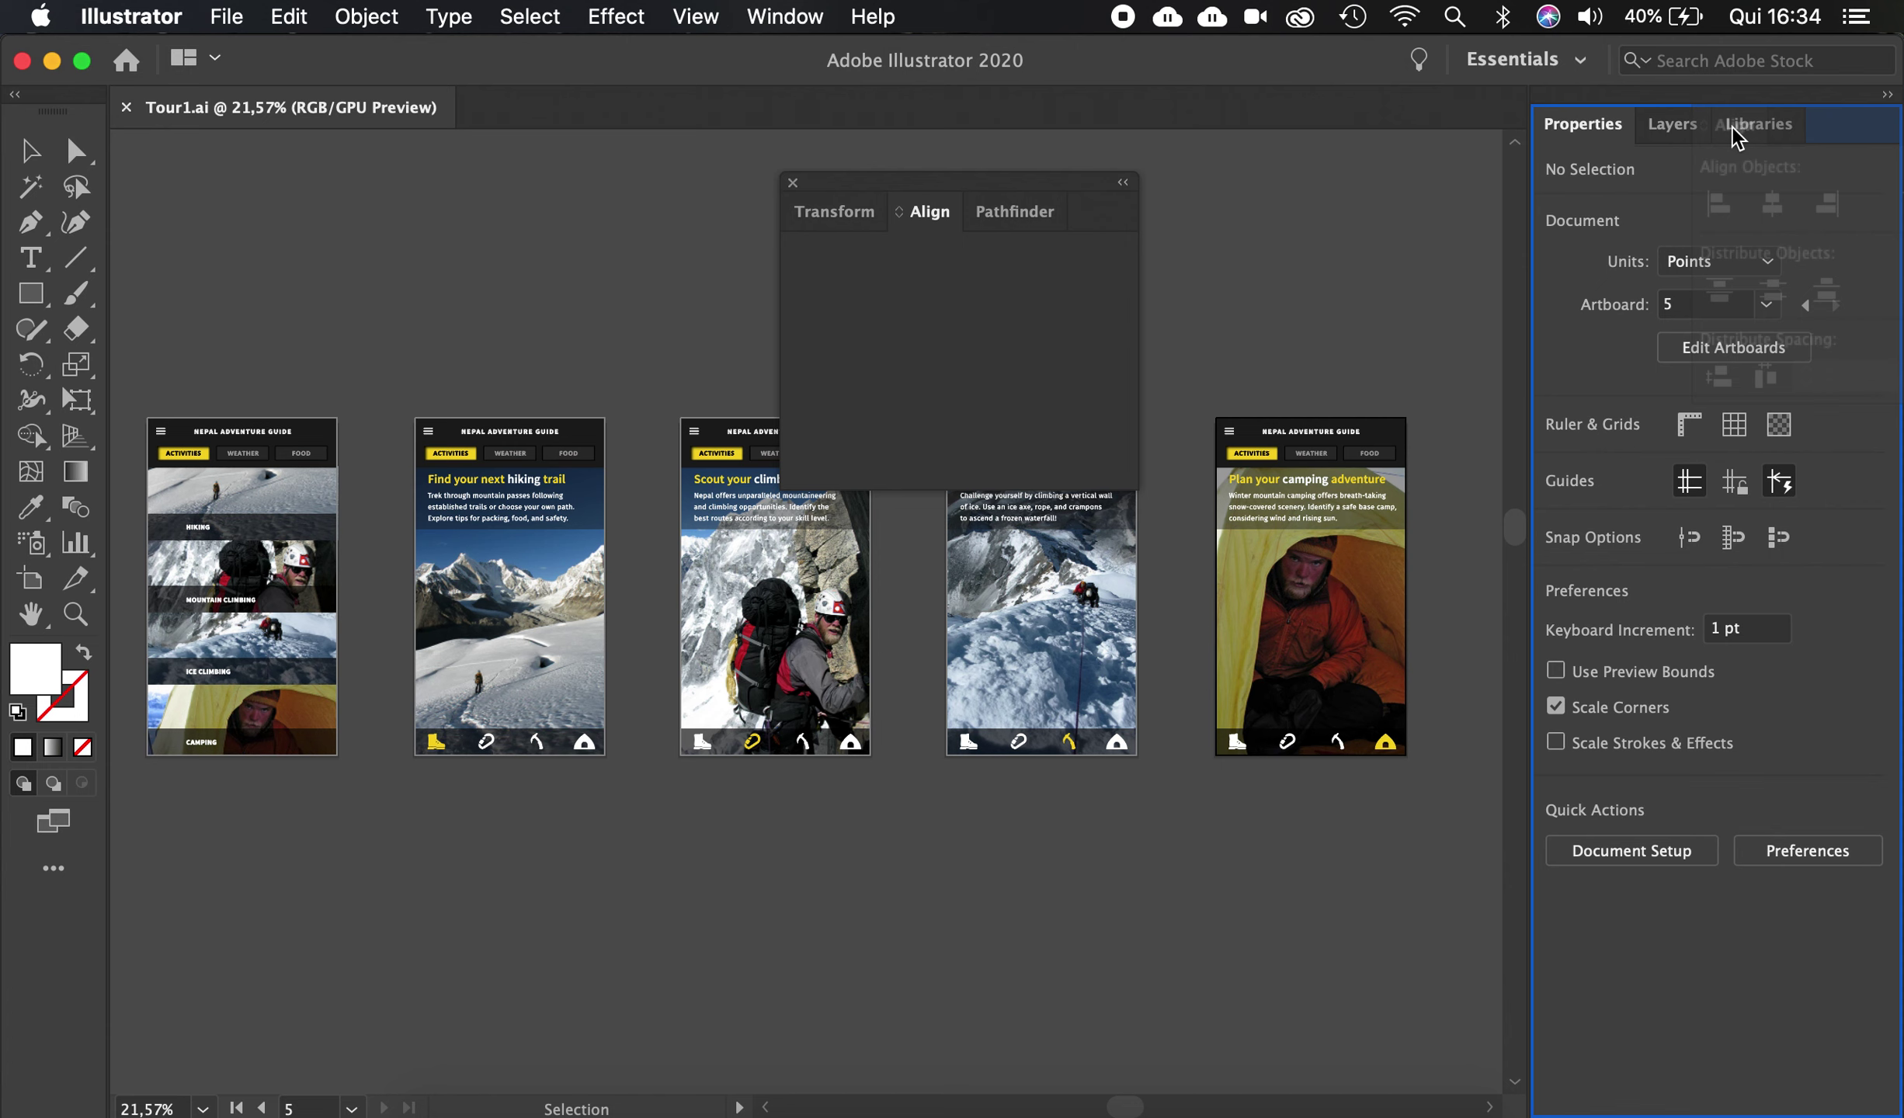
pyautogui.moveTo(1737, 136); pyautogui.dragTo(1733, 129)
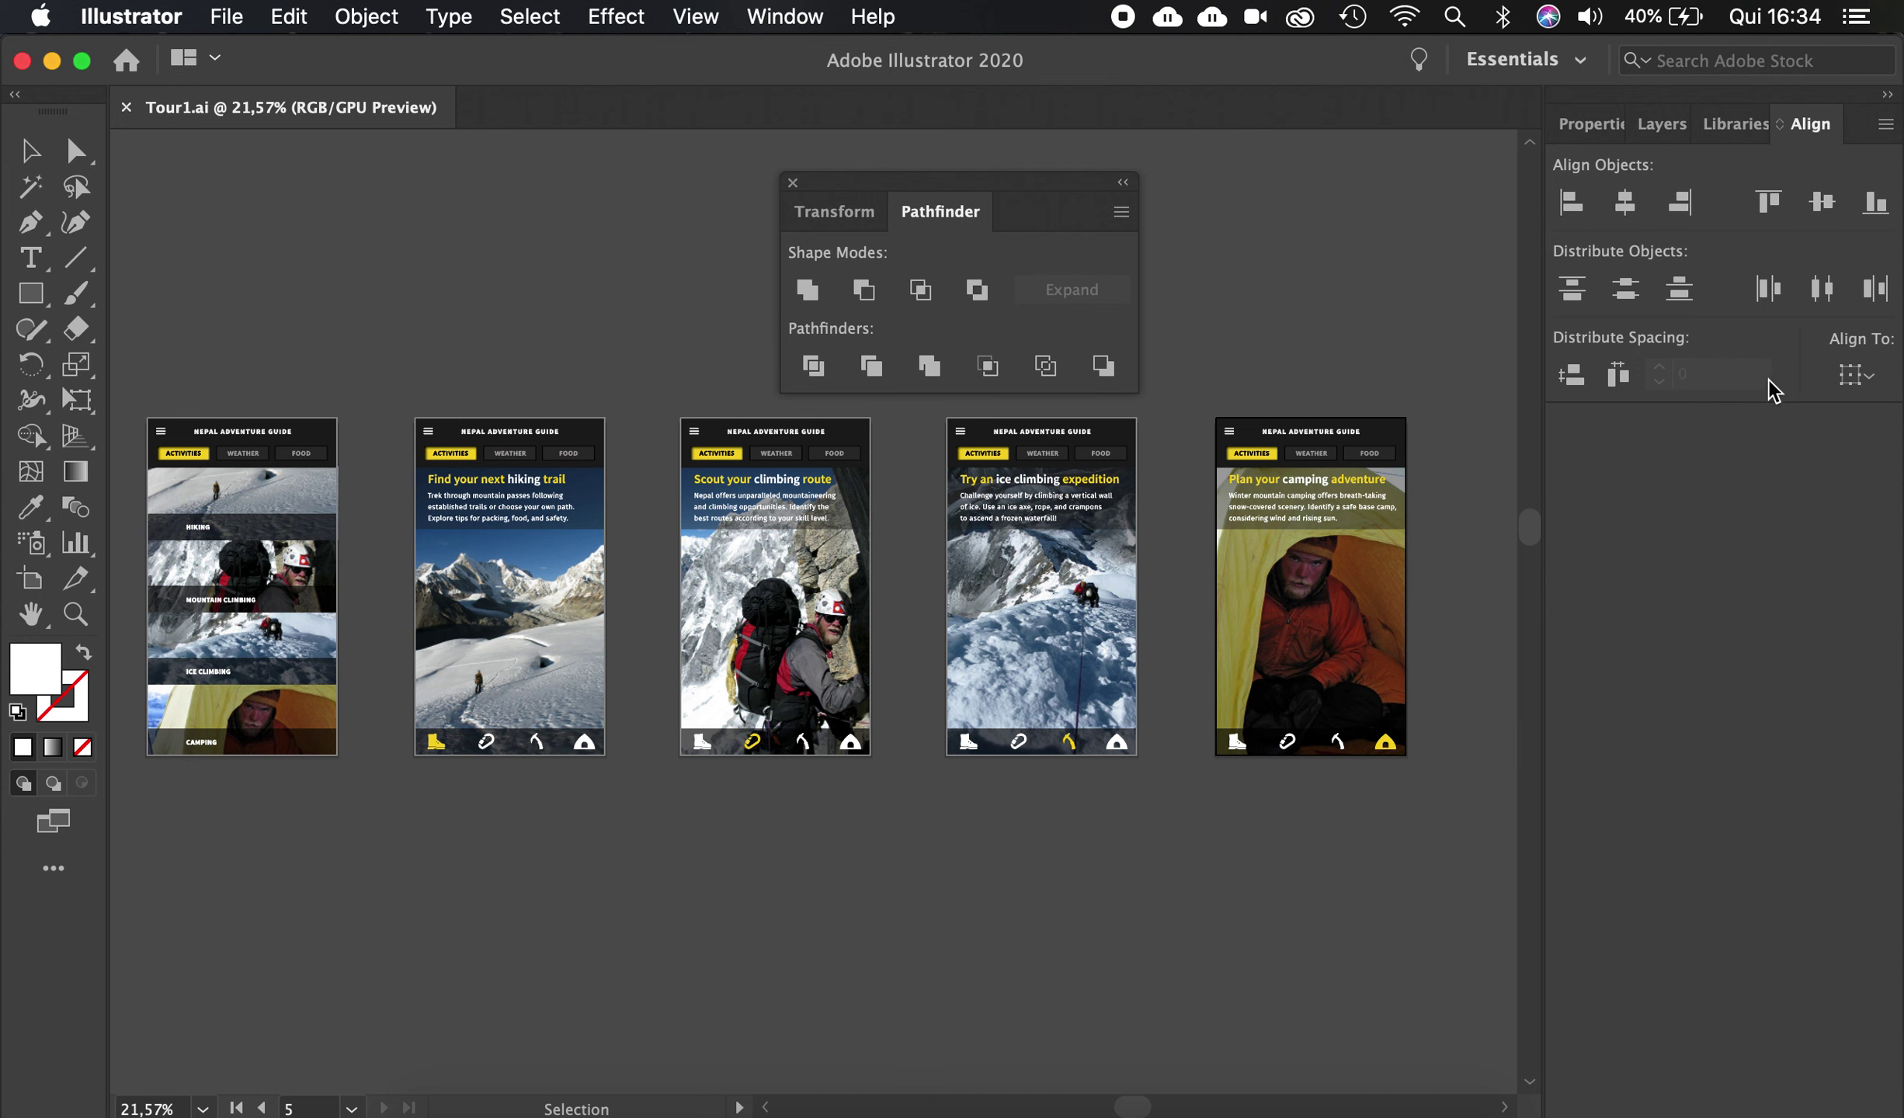
pyautogui.click(1733, 115)
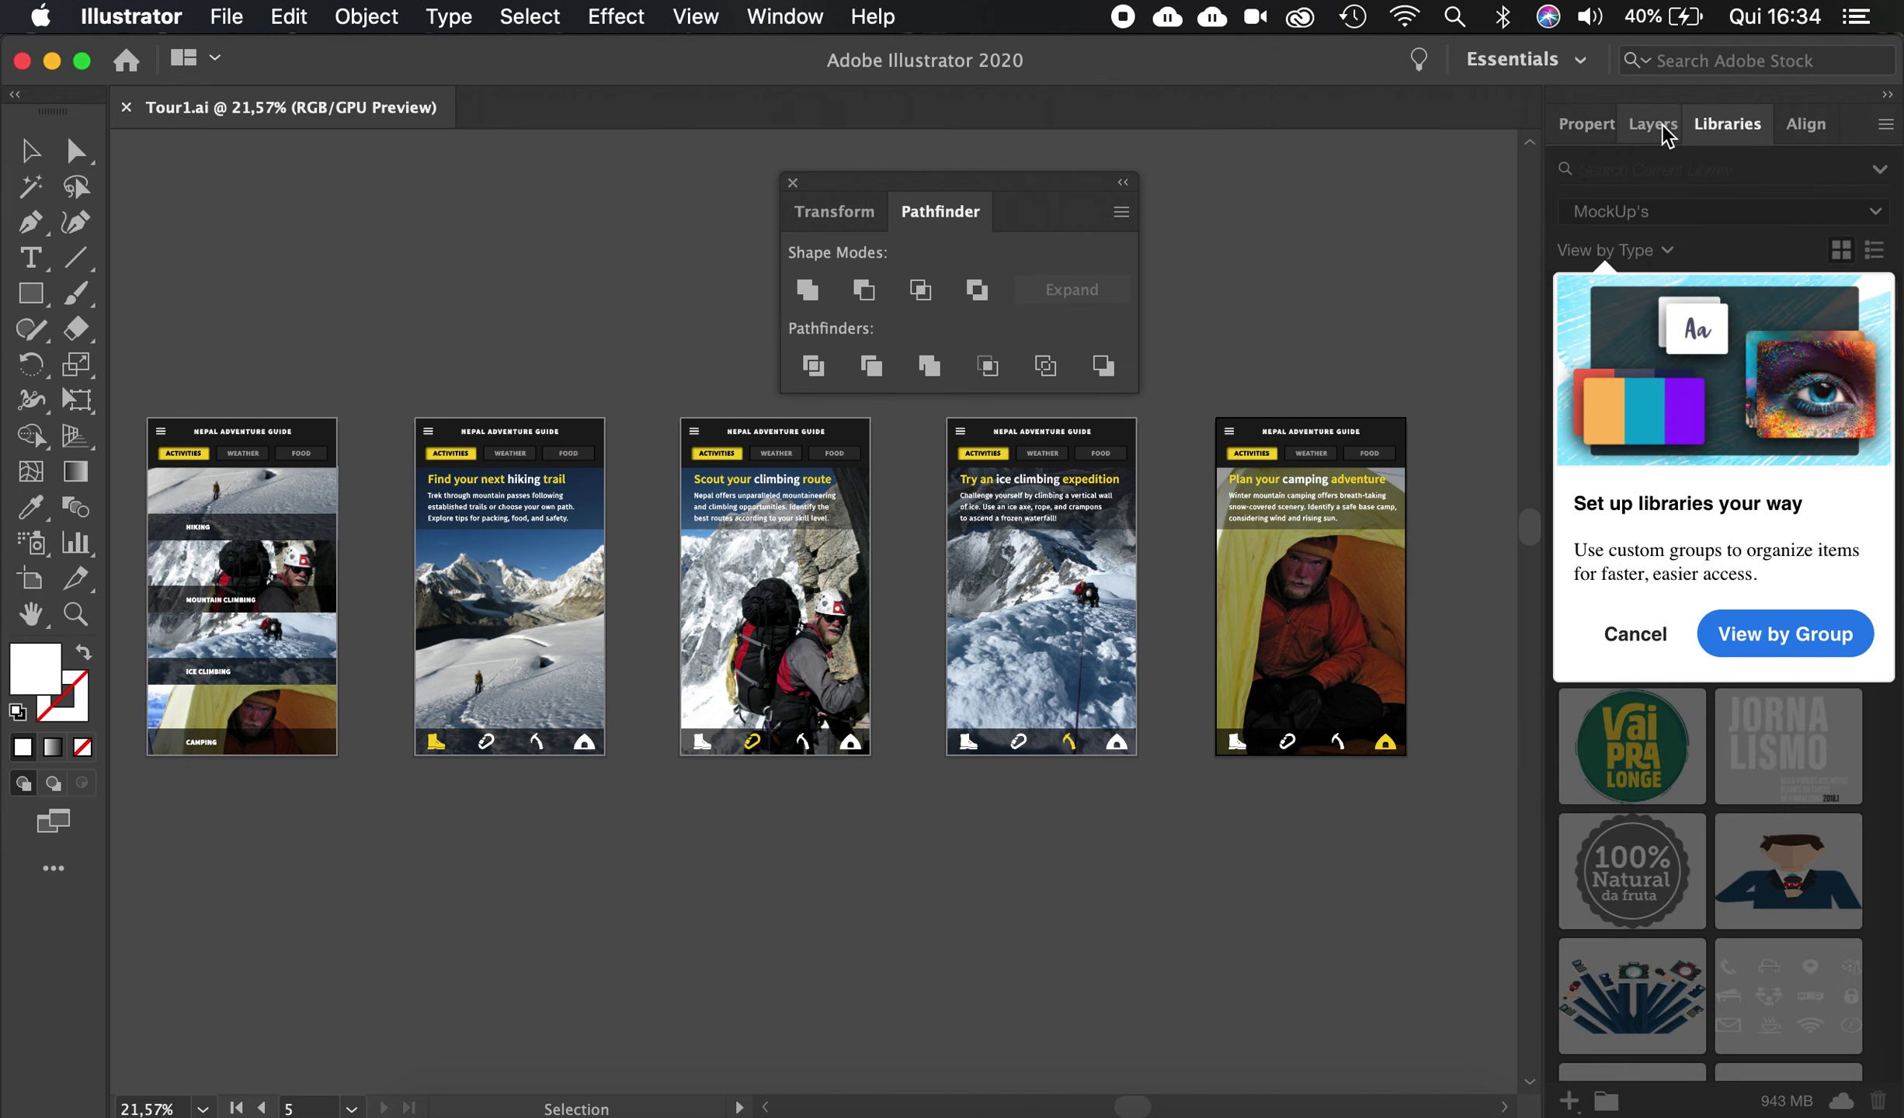
pyautogui.click(1662, 123)
pyautogui.click(1596, 123)
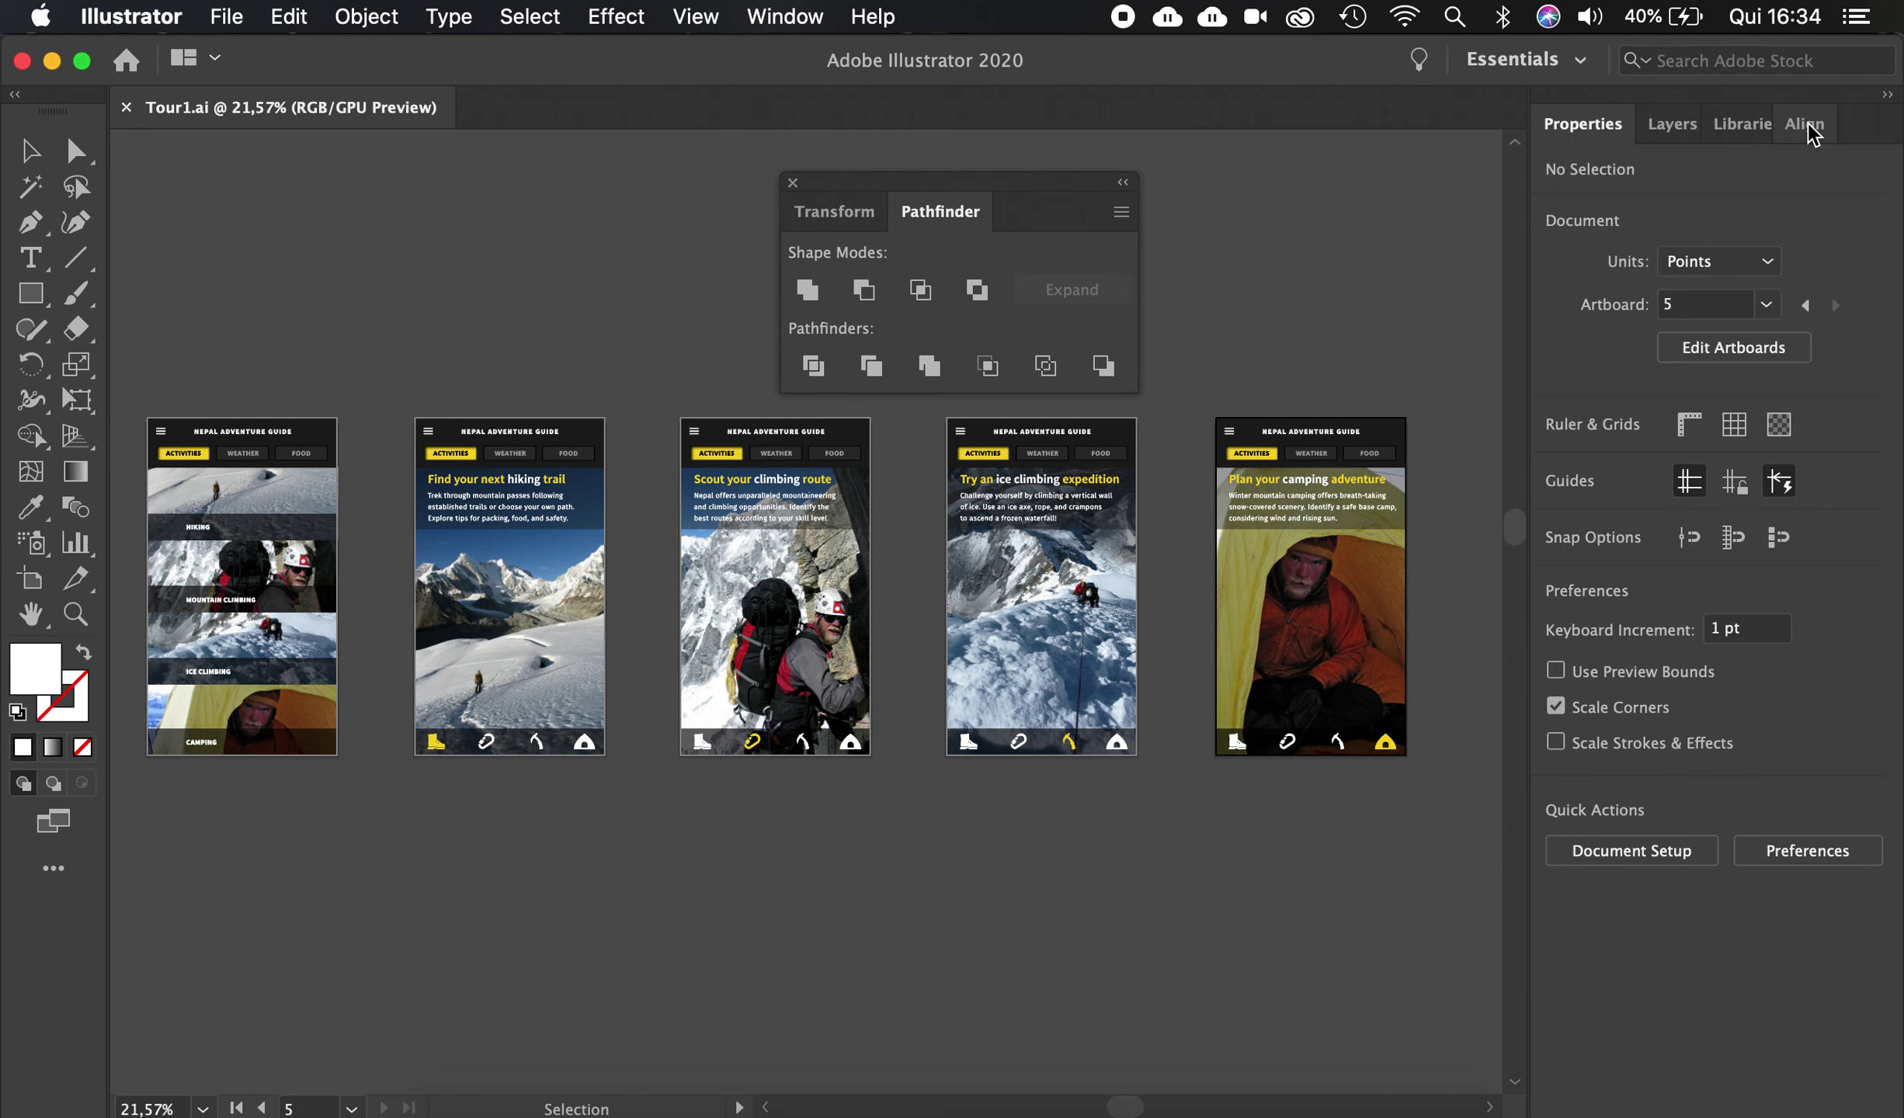
# Separate Align into its own docked group below Libraries, and add the Transform and Pathfinder panels to that group
pyautogui.moveTo(1809, 131); pyautogui.dragTo(1800, 180)
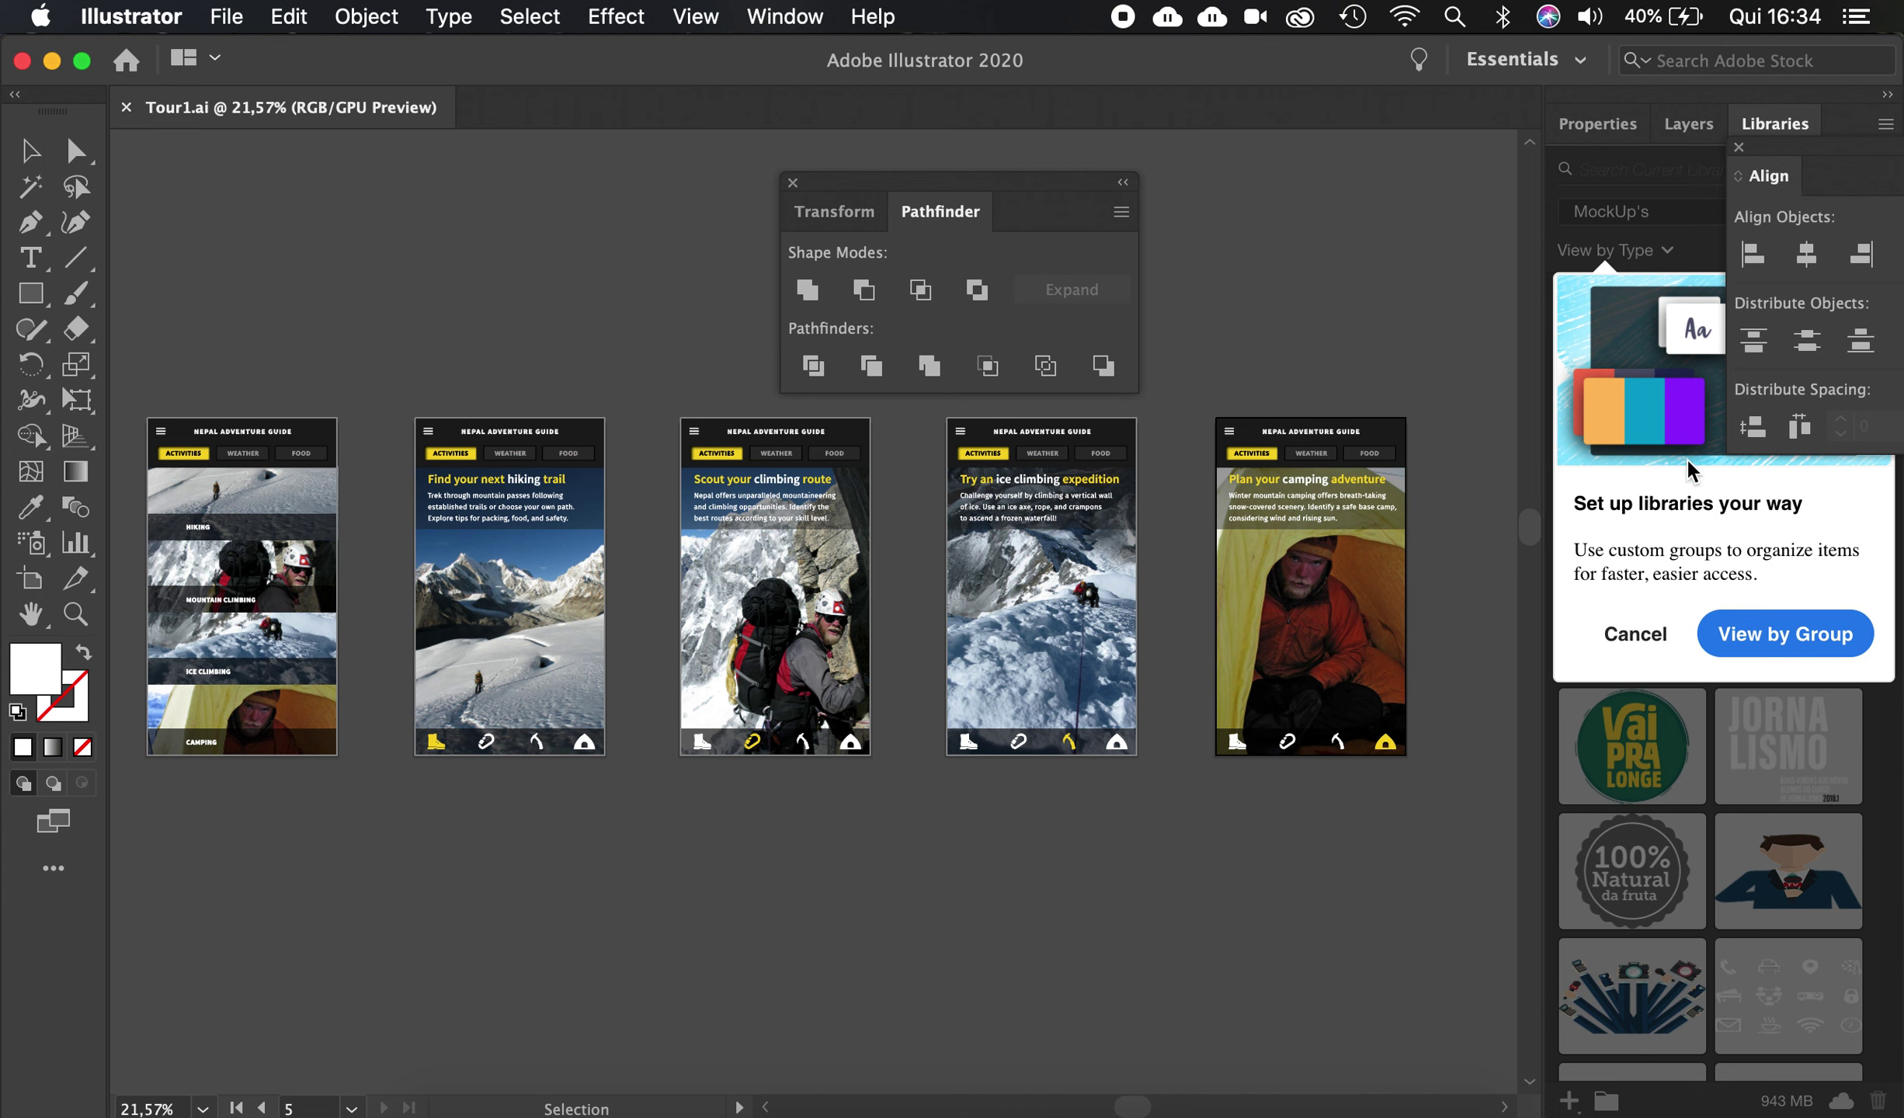
pyautogui.moveTo(1826, 175); pyautogui.dragTo(1819, 135)
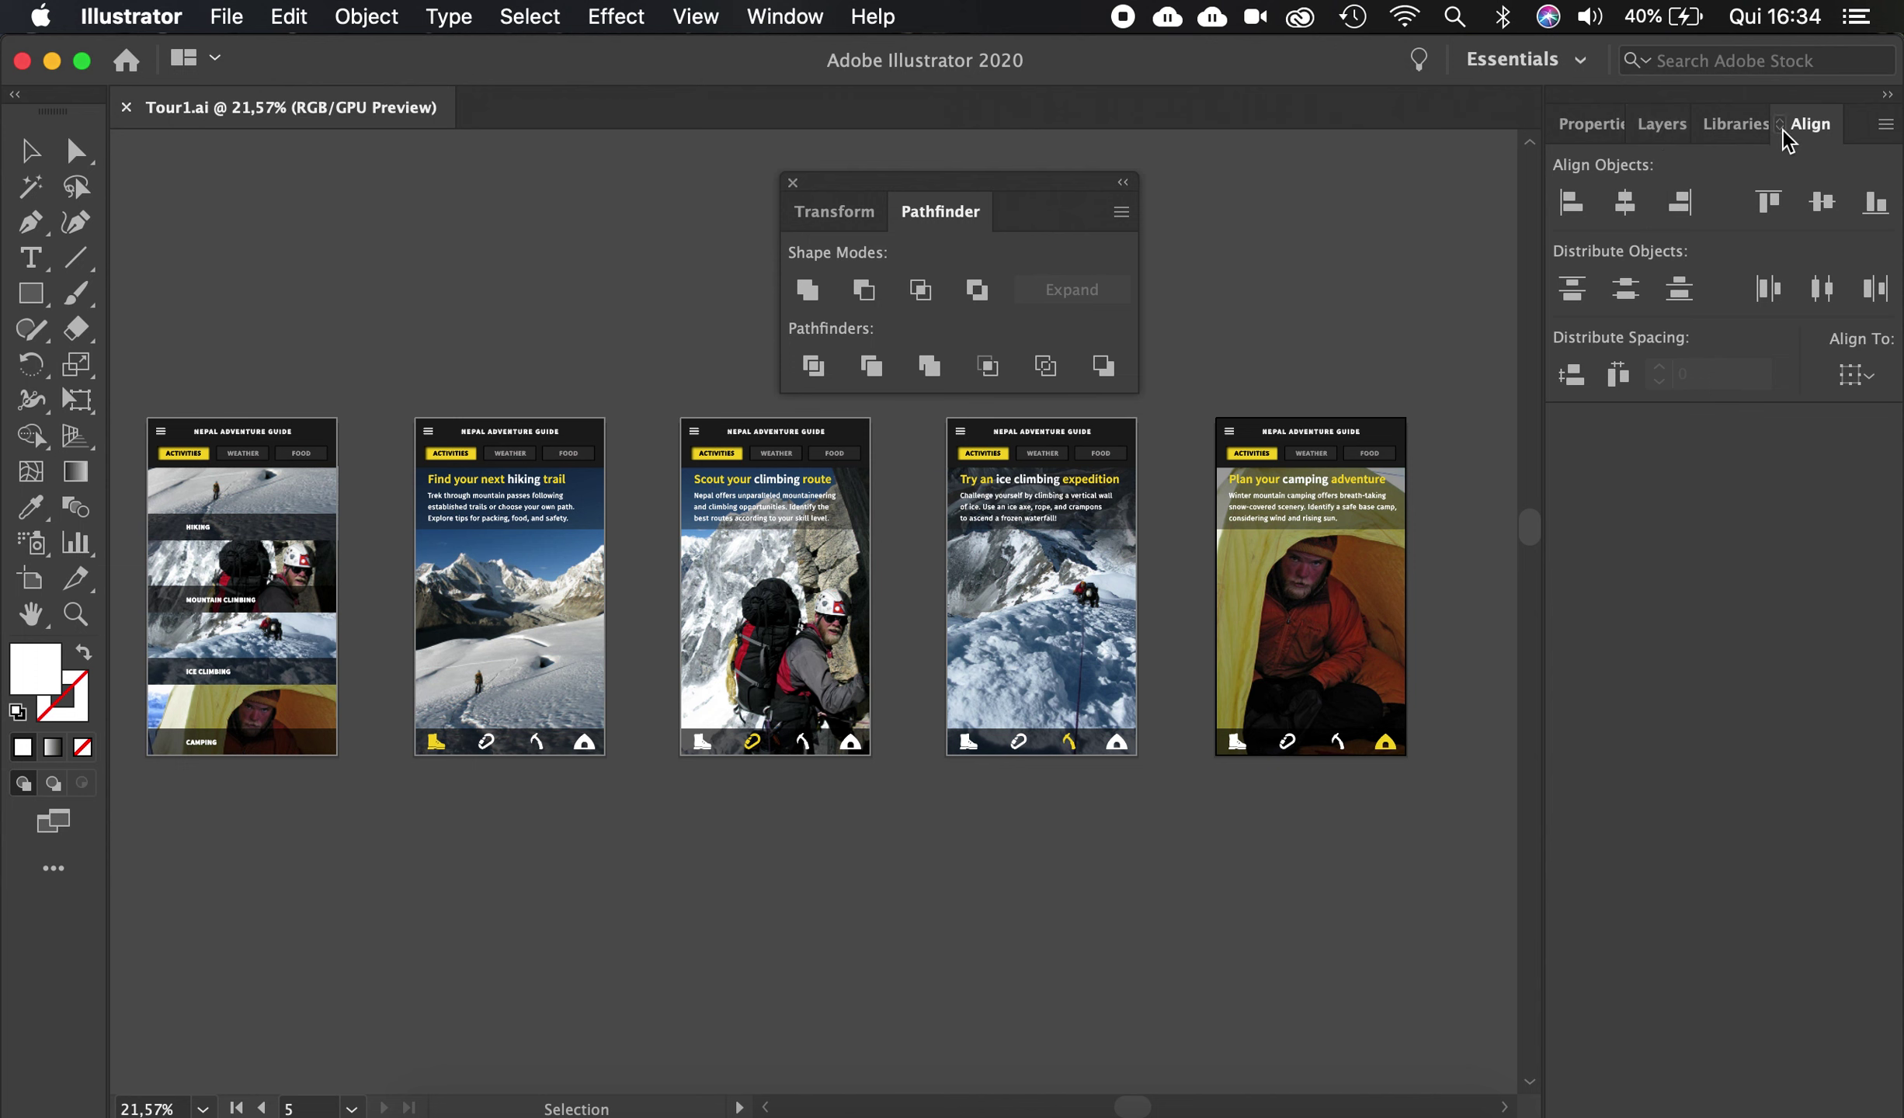
pyautogui.moveTo(1809, 125); pyautogui.dragTo(1612, 419)
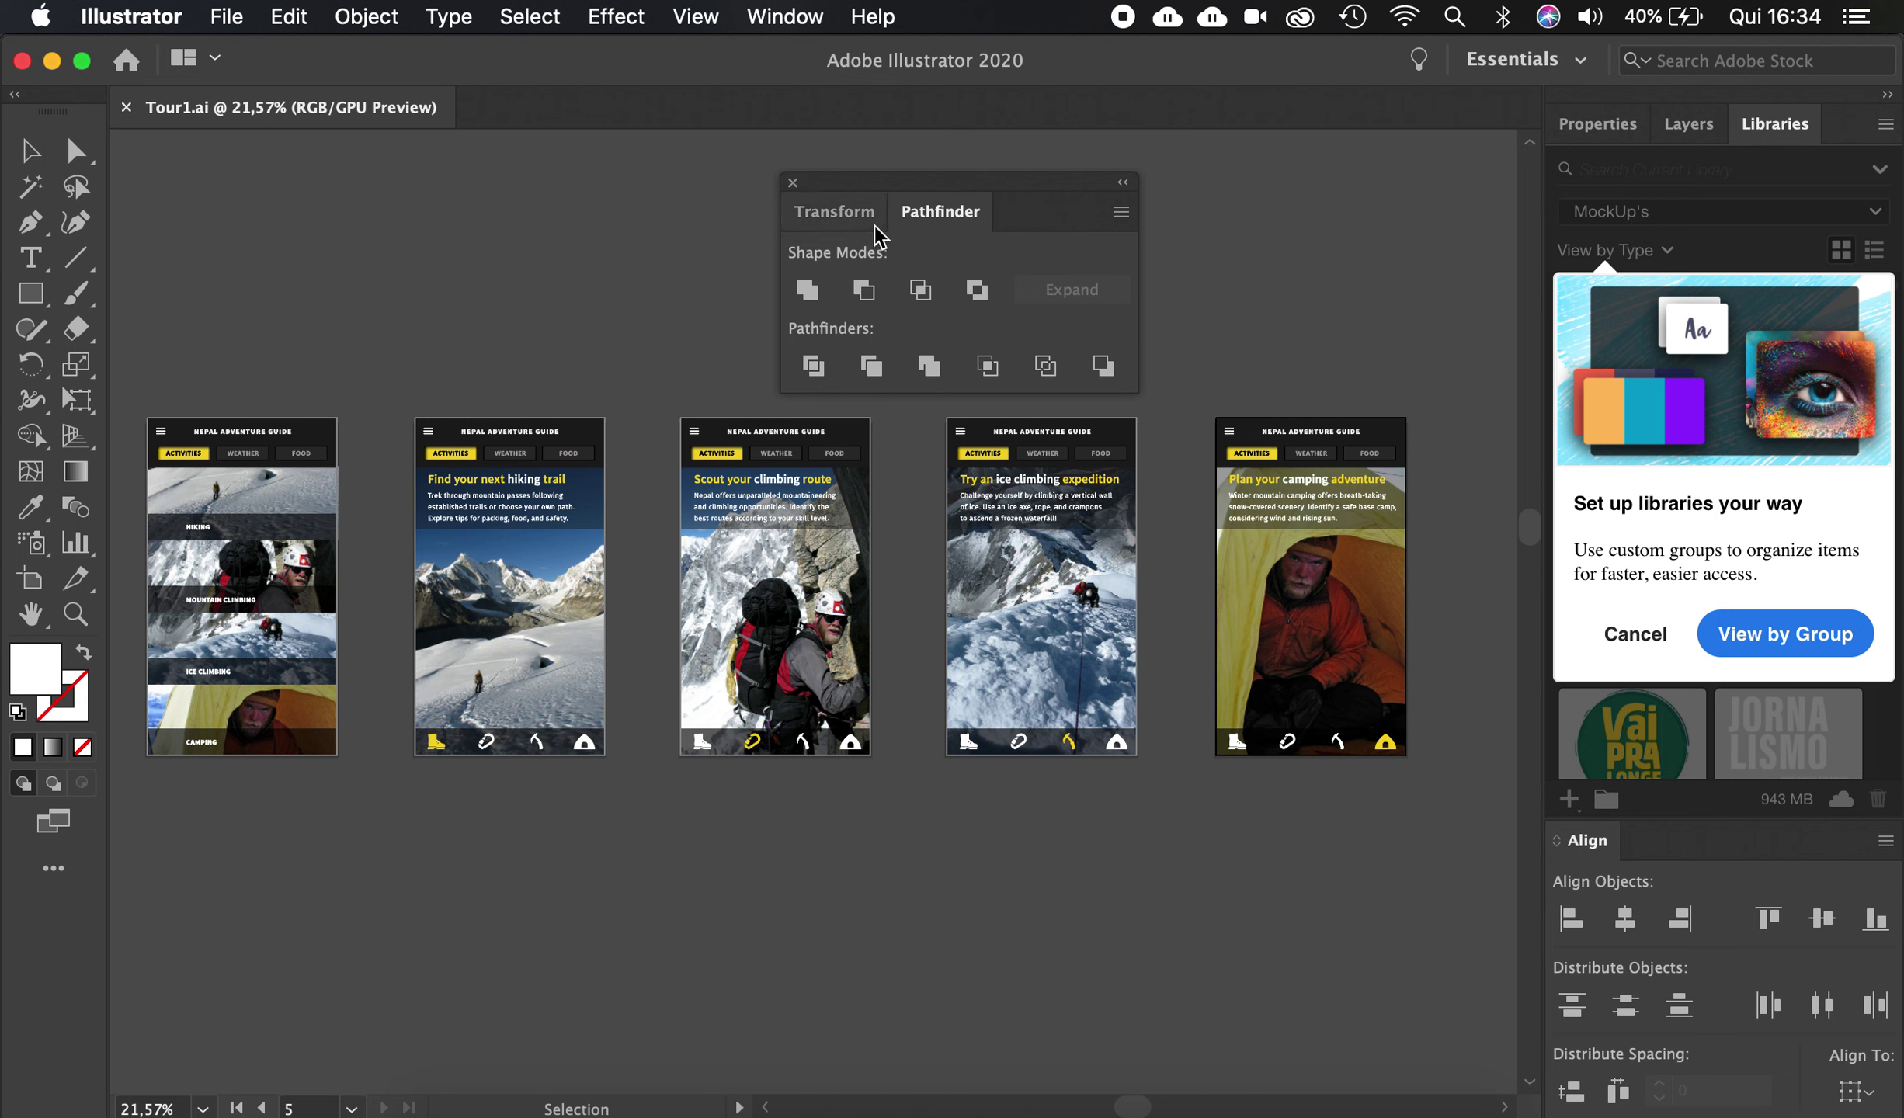
pyautogui.moveTo(834, 211); pyautogui.dragTo(1662, 860)
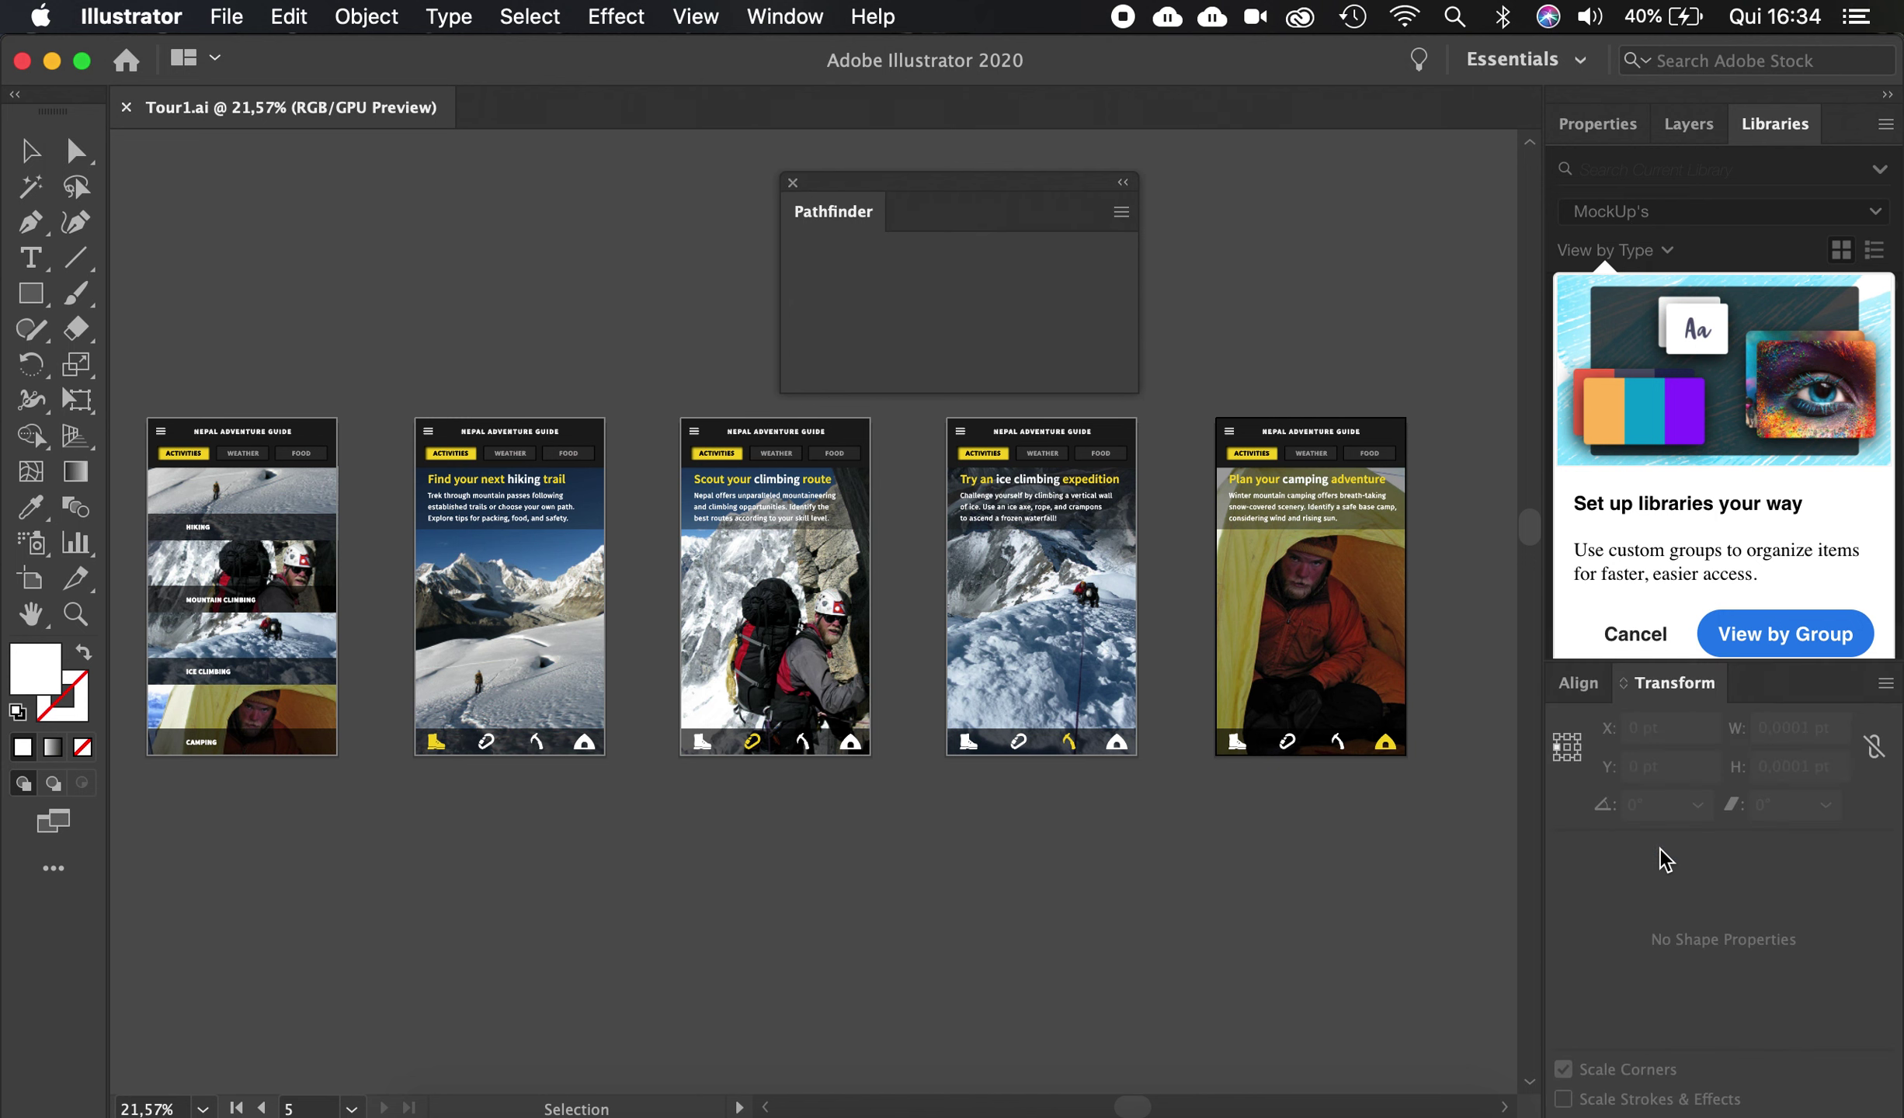
pyautogui.moveTo(852, 233); pyautogui.dragTo(1778, 699)
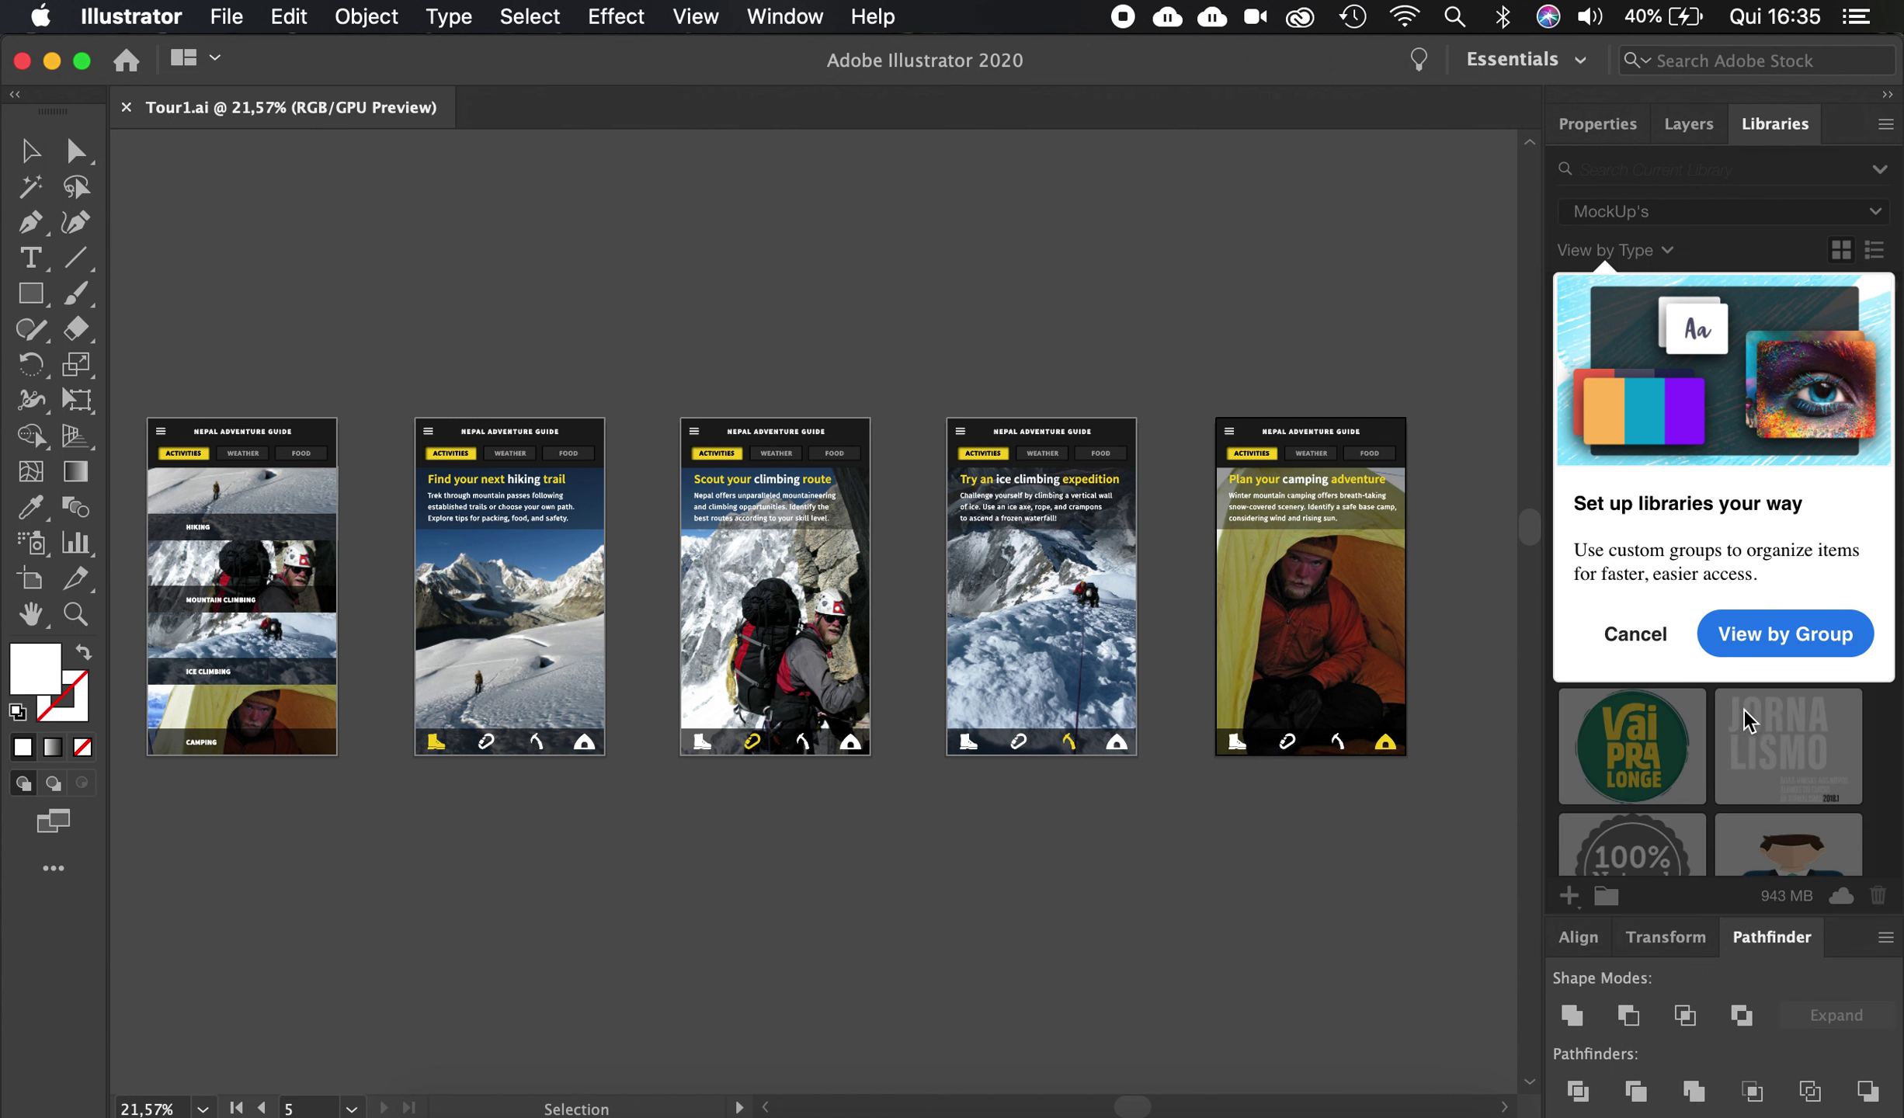
# Merge the Align group into the Properties group, split Pathfinder, Transform and Align back into a lower group, and show Pathfinder
pyautogui.moveTo(1639, 920); pyautogui.dragTo(1674, 128)
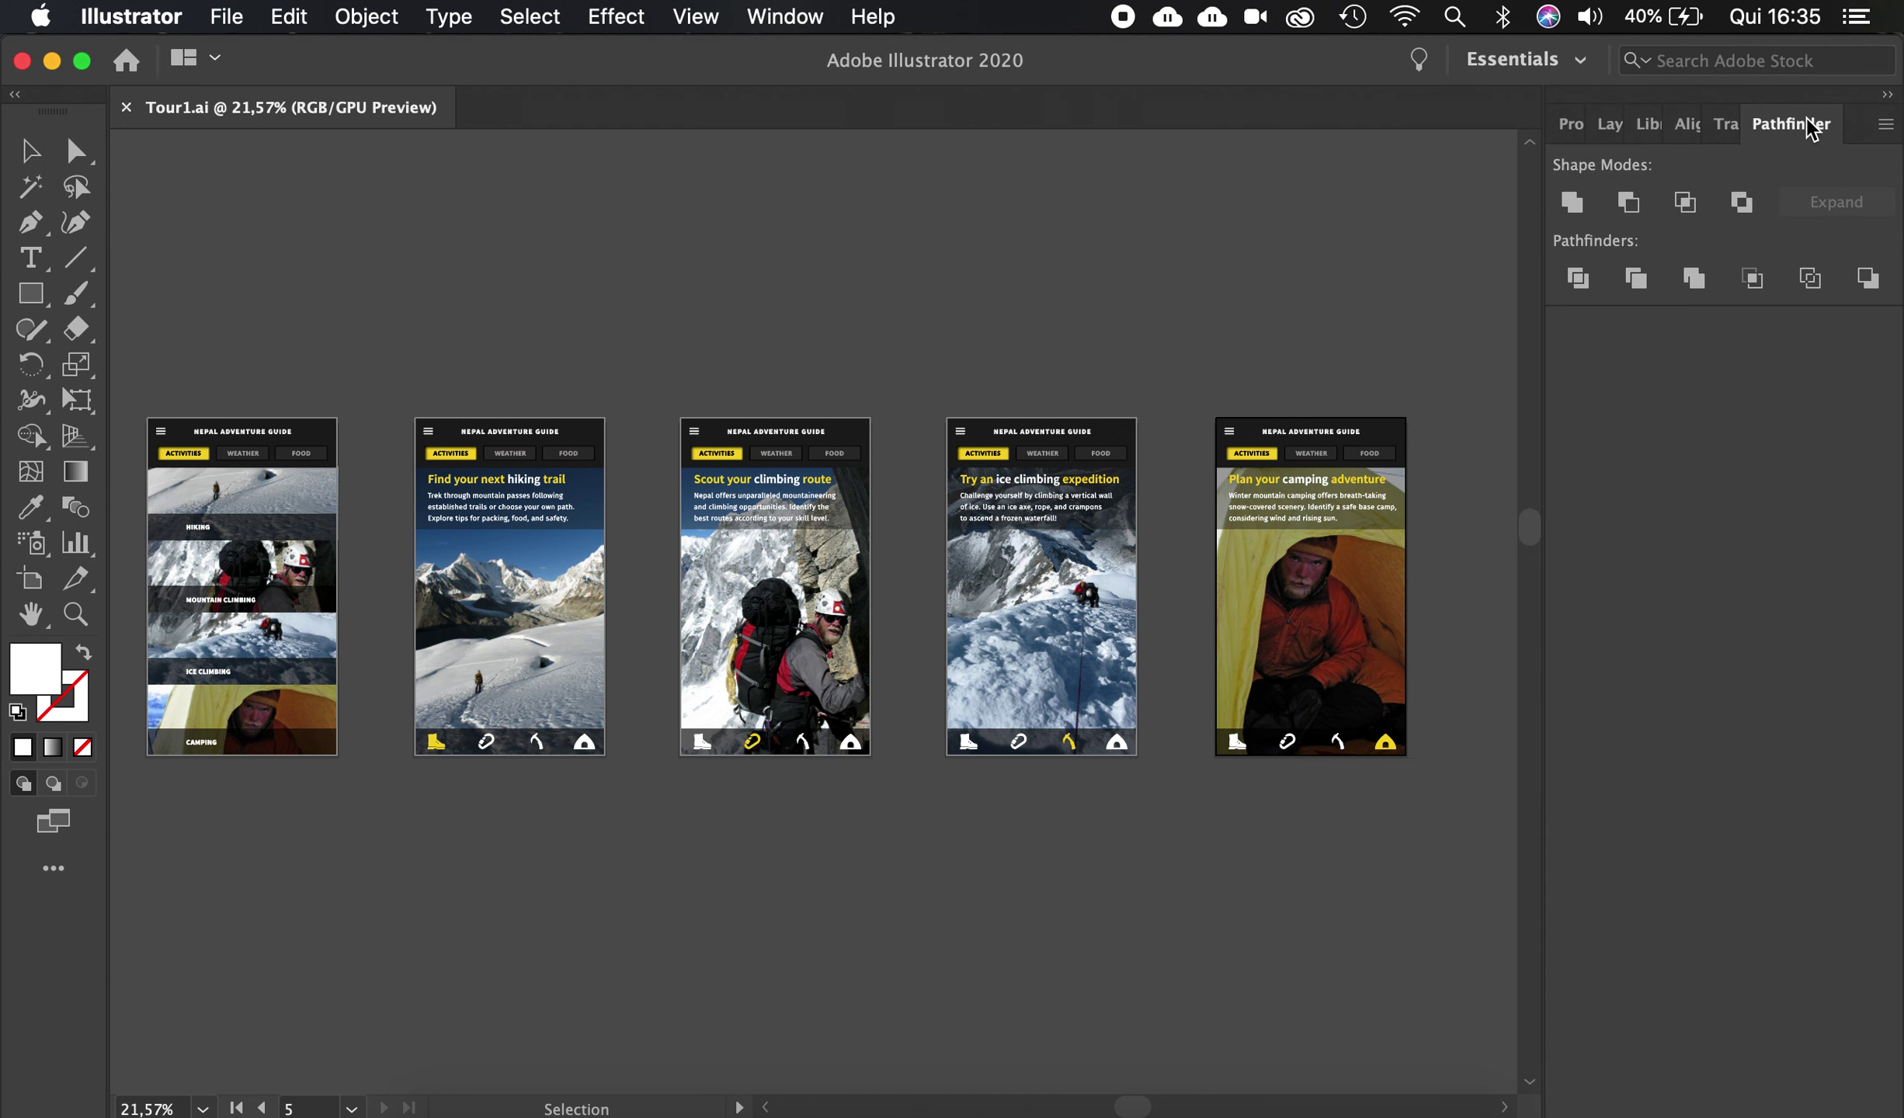
pyautogui.moveTo(1792, 129); pyautogui.dragTo(1690, 555)
pyautogui.moveTo(1785, 126); pyautogui.dragTo(1737, 584)
pyautogui.moveTo(1818, 124); pyautogui.dragTo(1805, 427)
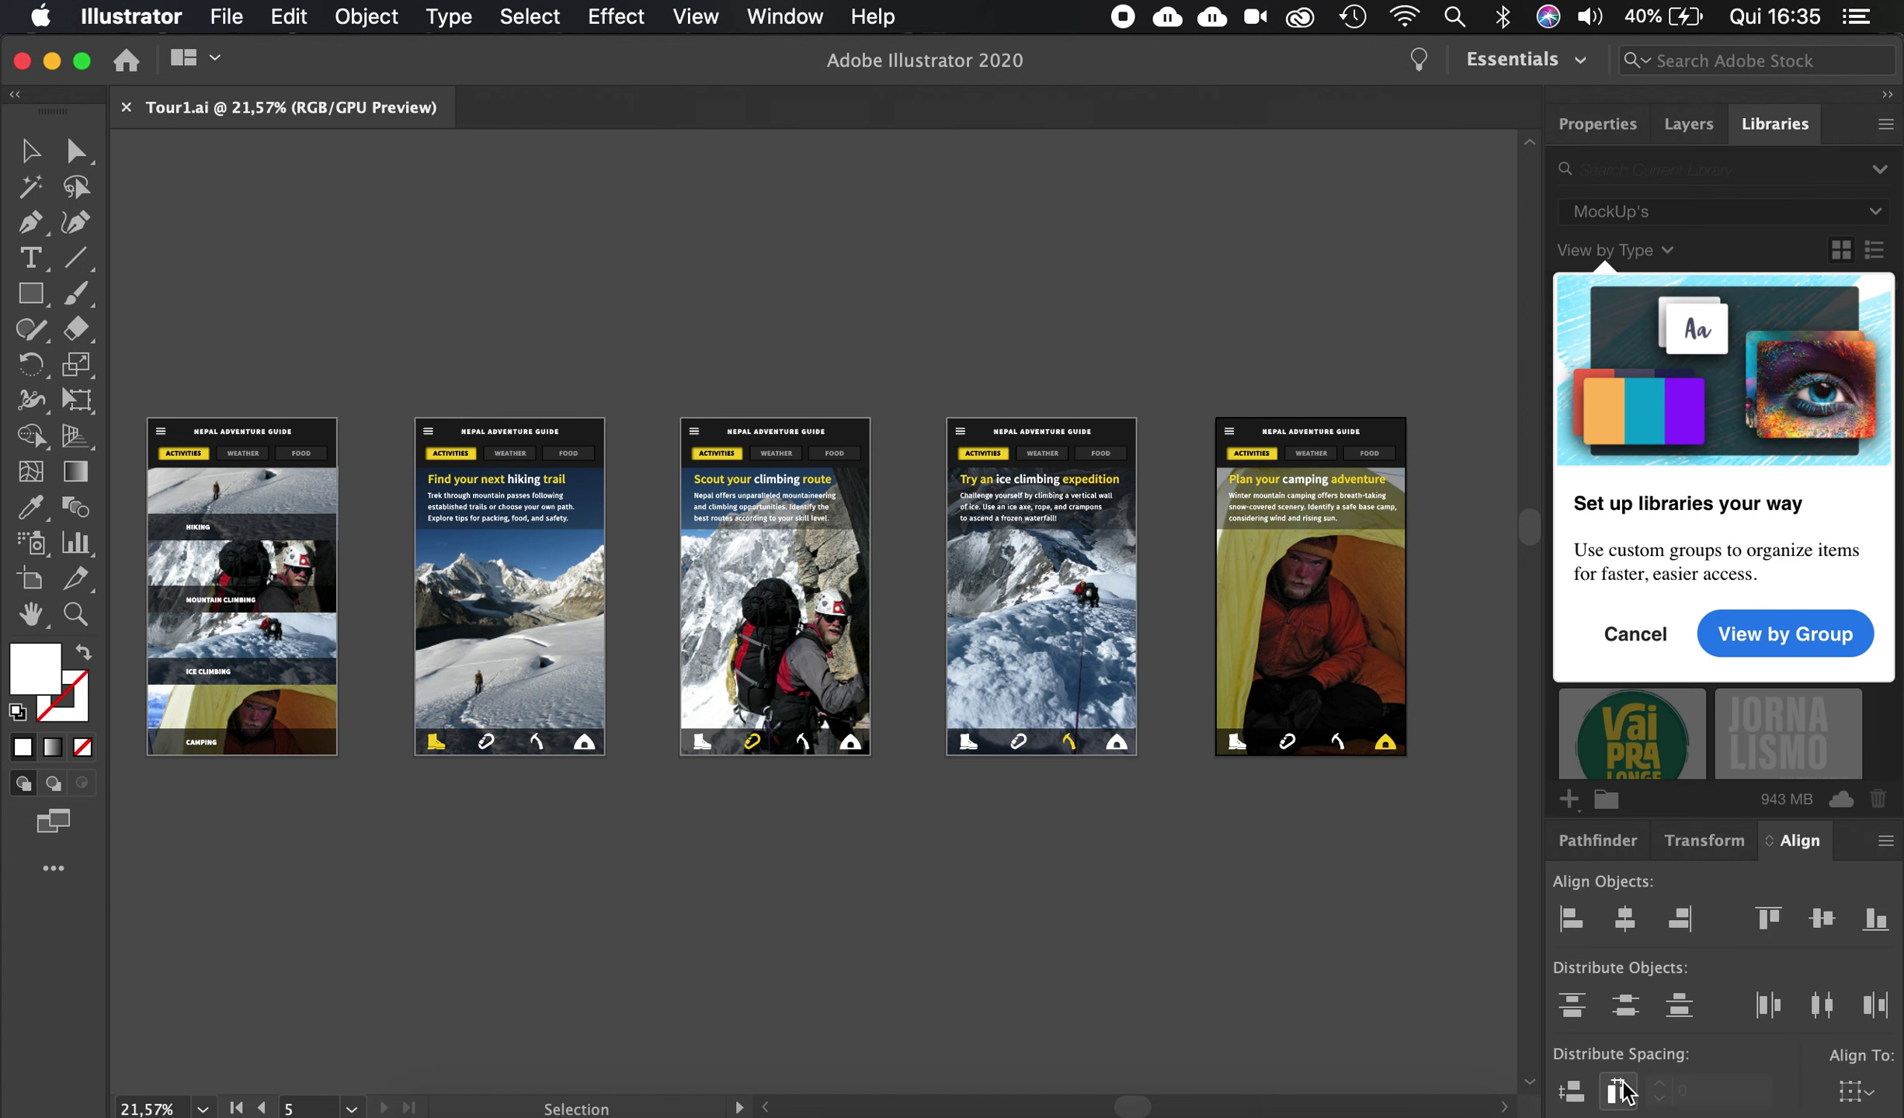
pyautogui.click(1598, 841)
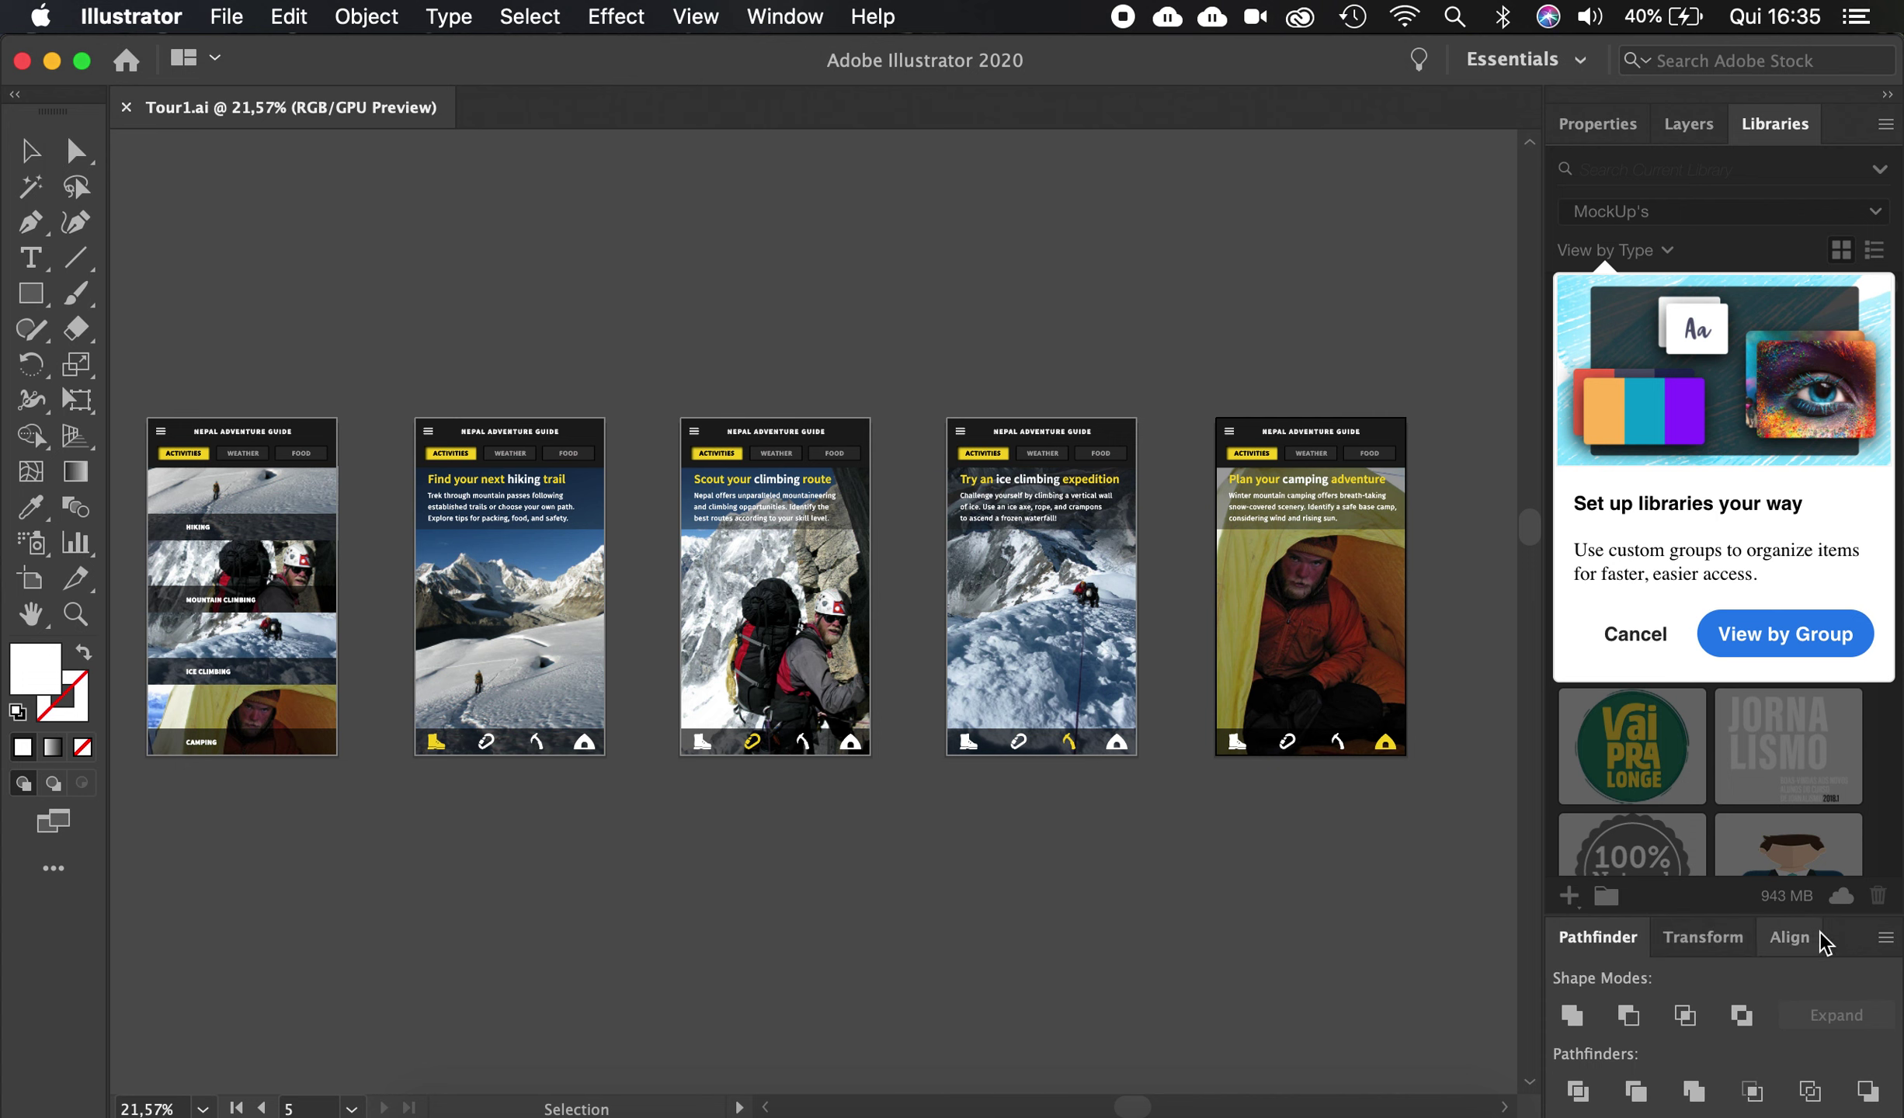
# Float the Pathfinder group and the separate Transform, Libraries and Layers panels over the artboards, and undock and close the toolbar
pyautogui.moveTo(1849, 940); pyautogui.dragTo(1066, 255)
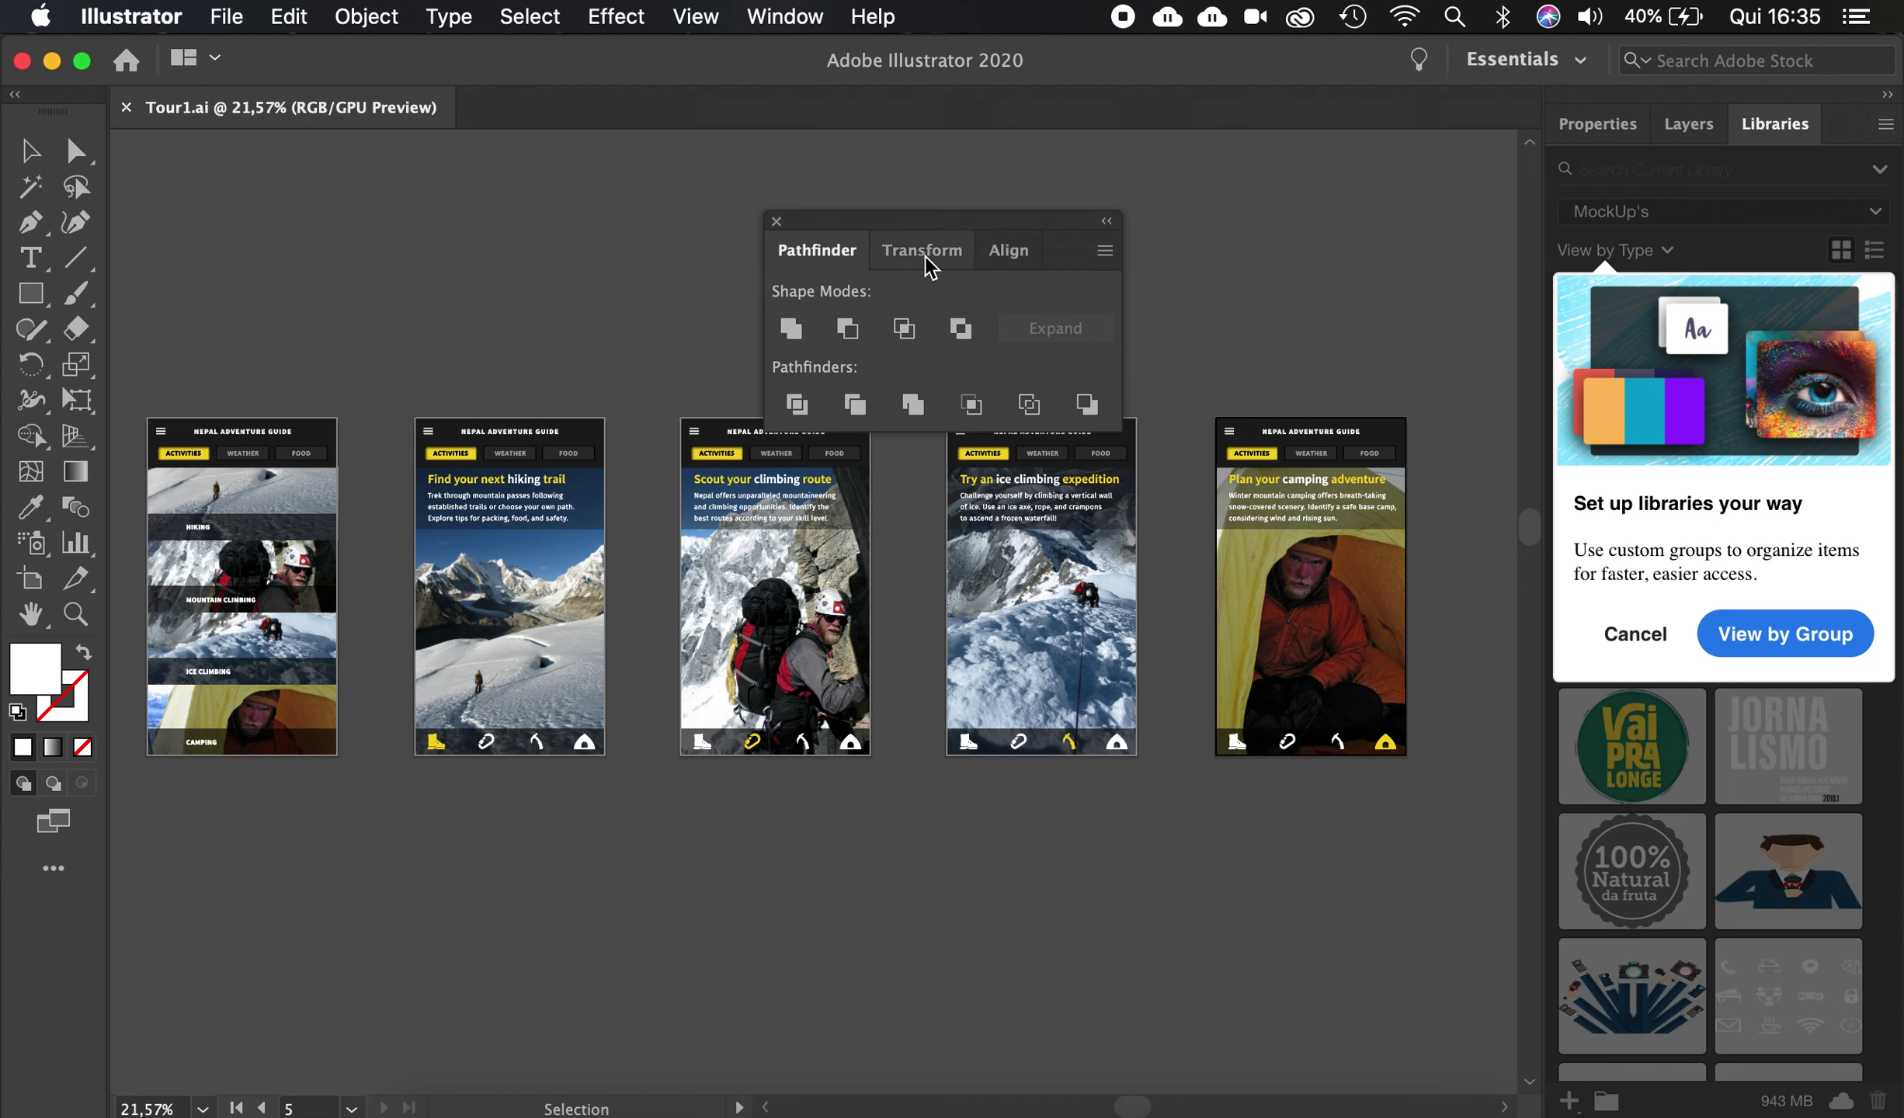
pyautogui.moveTo(931, 254); pyautogui.dragTo(1173, 481)
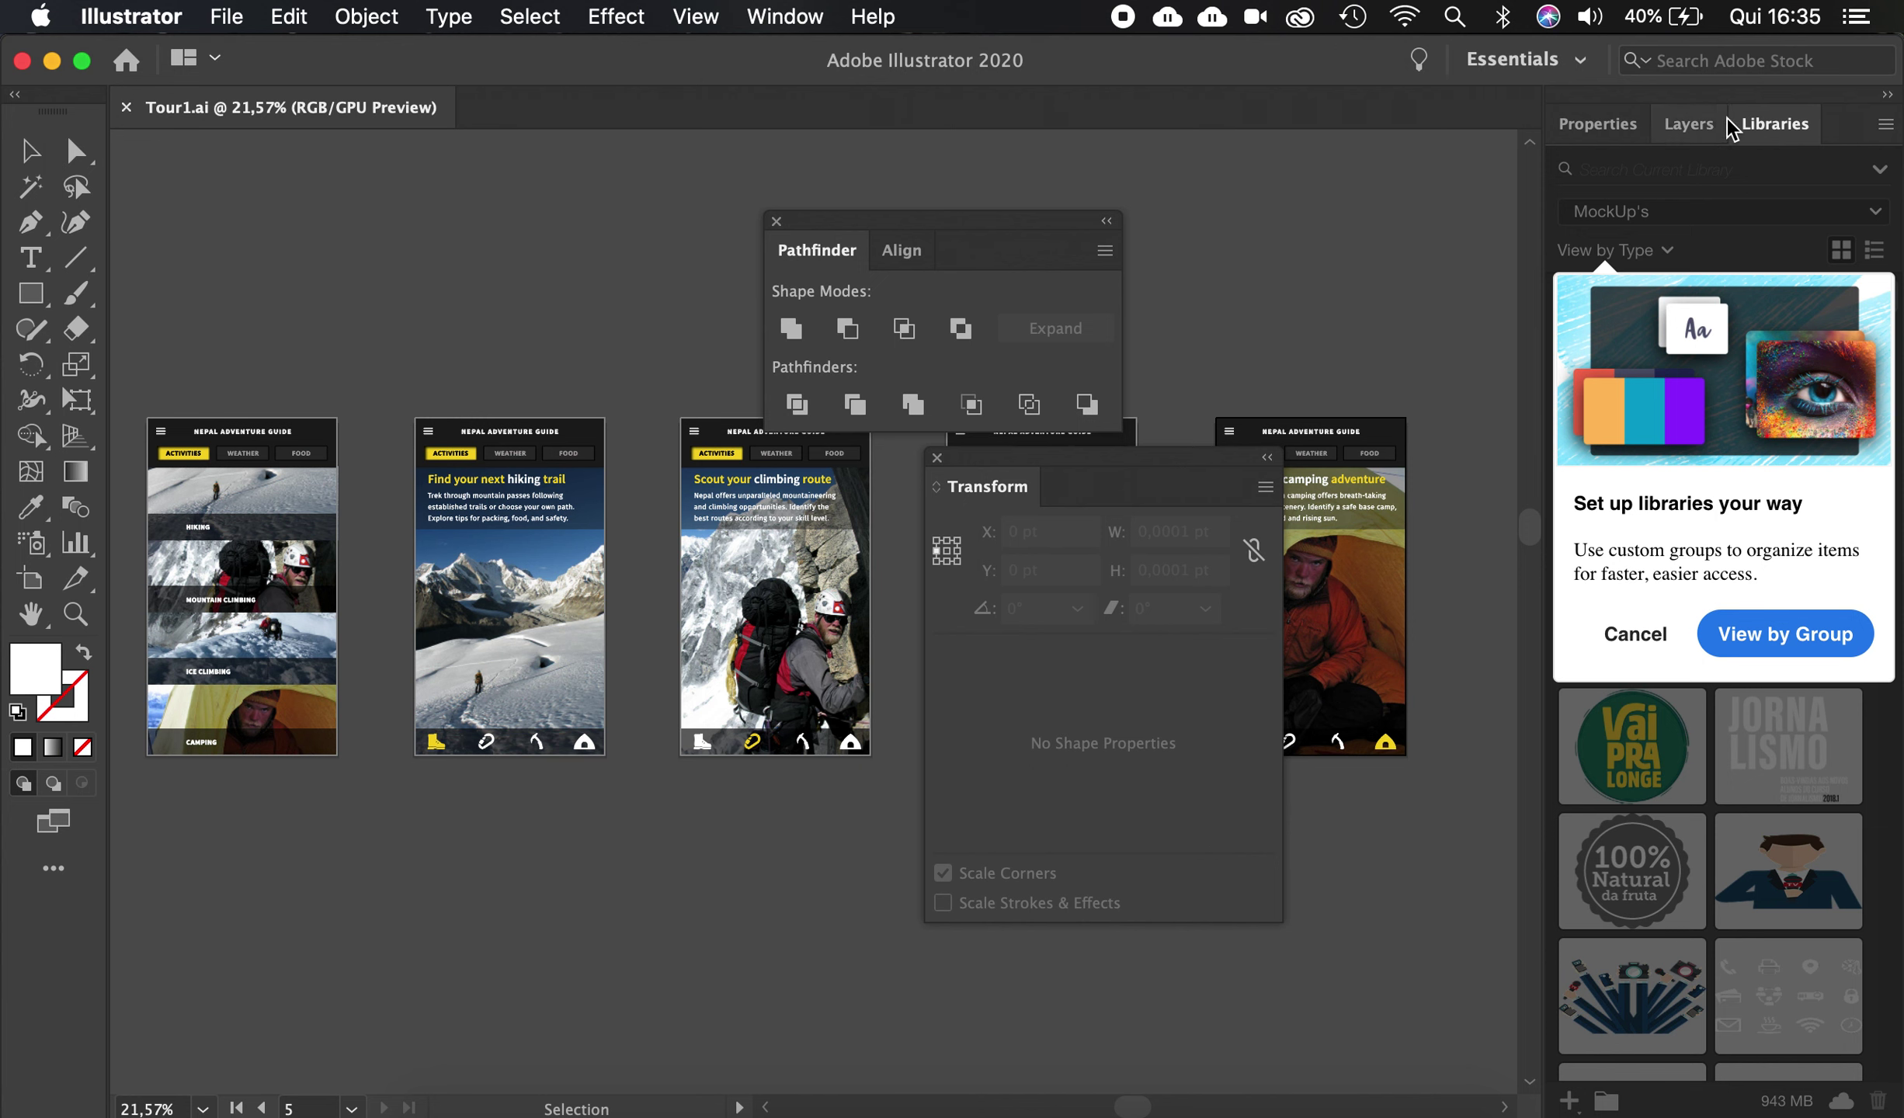
pyautogui.moveTo(1776, 123); pyautogui.dragTo(1285, 222)
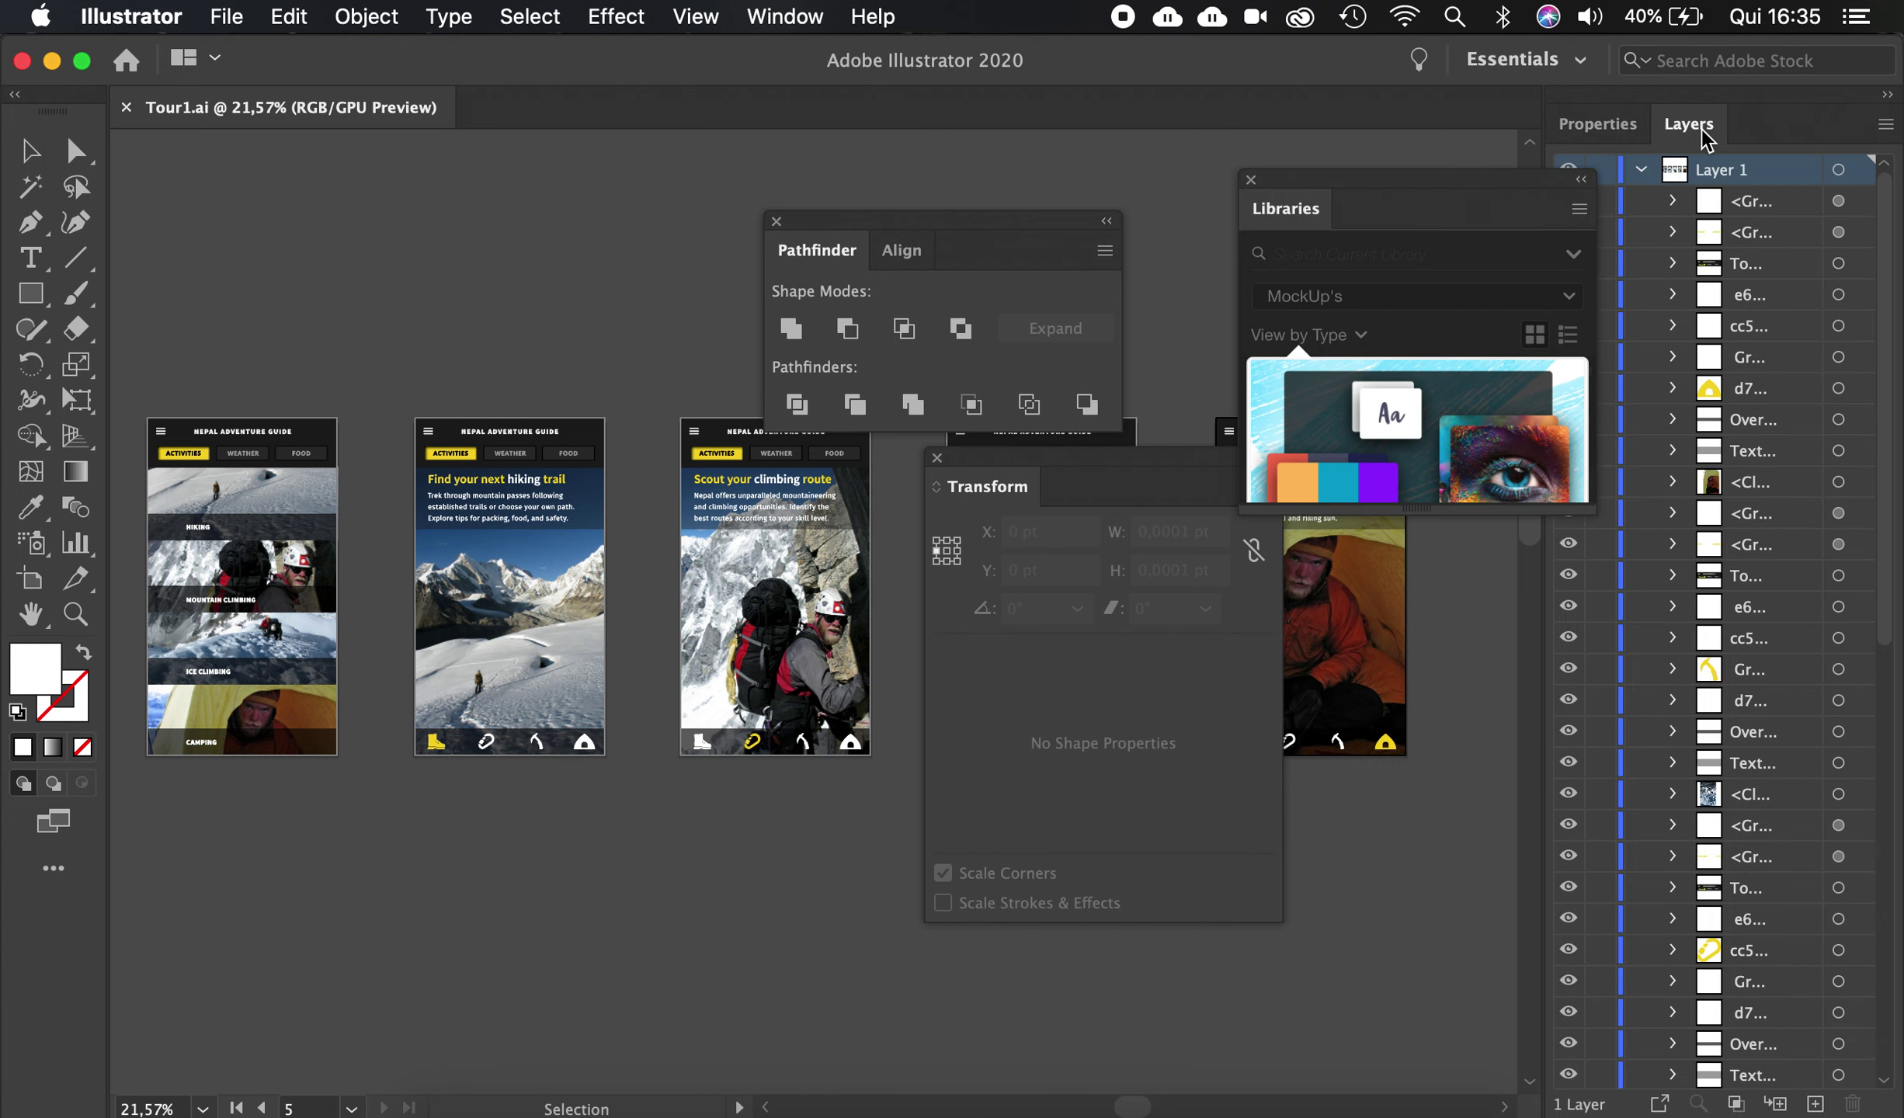
pyautogui.moveTo(1687, 124); pyautogui.dragTo(482, 237)
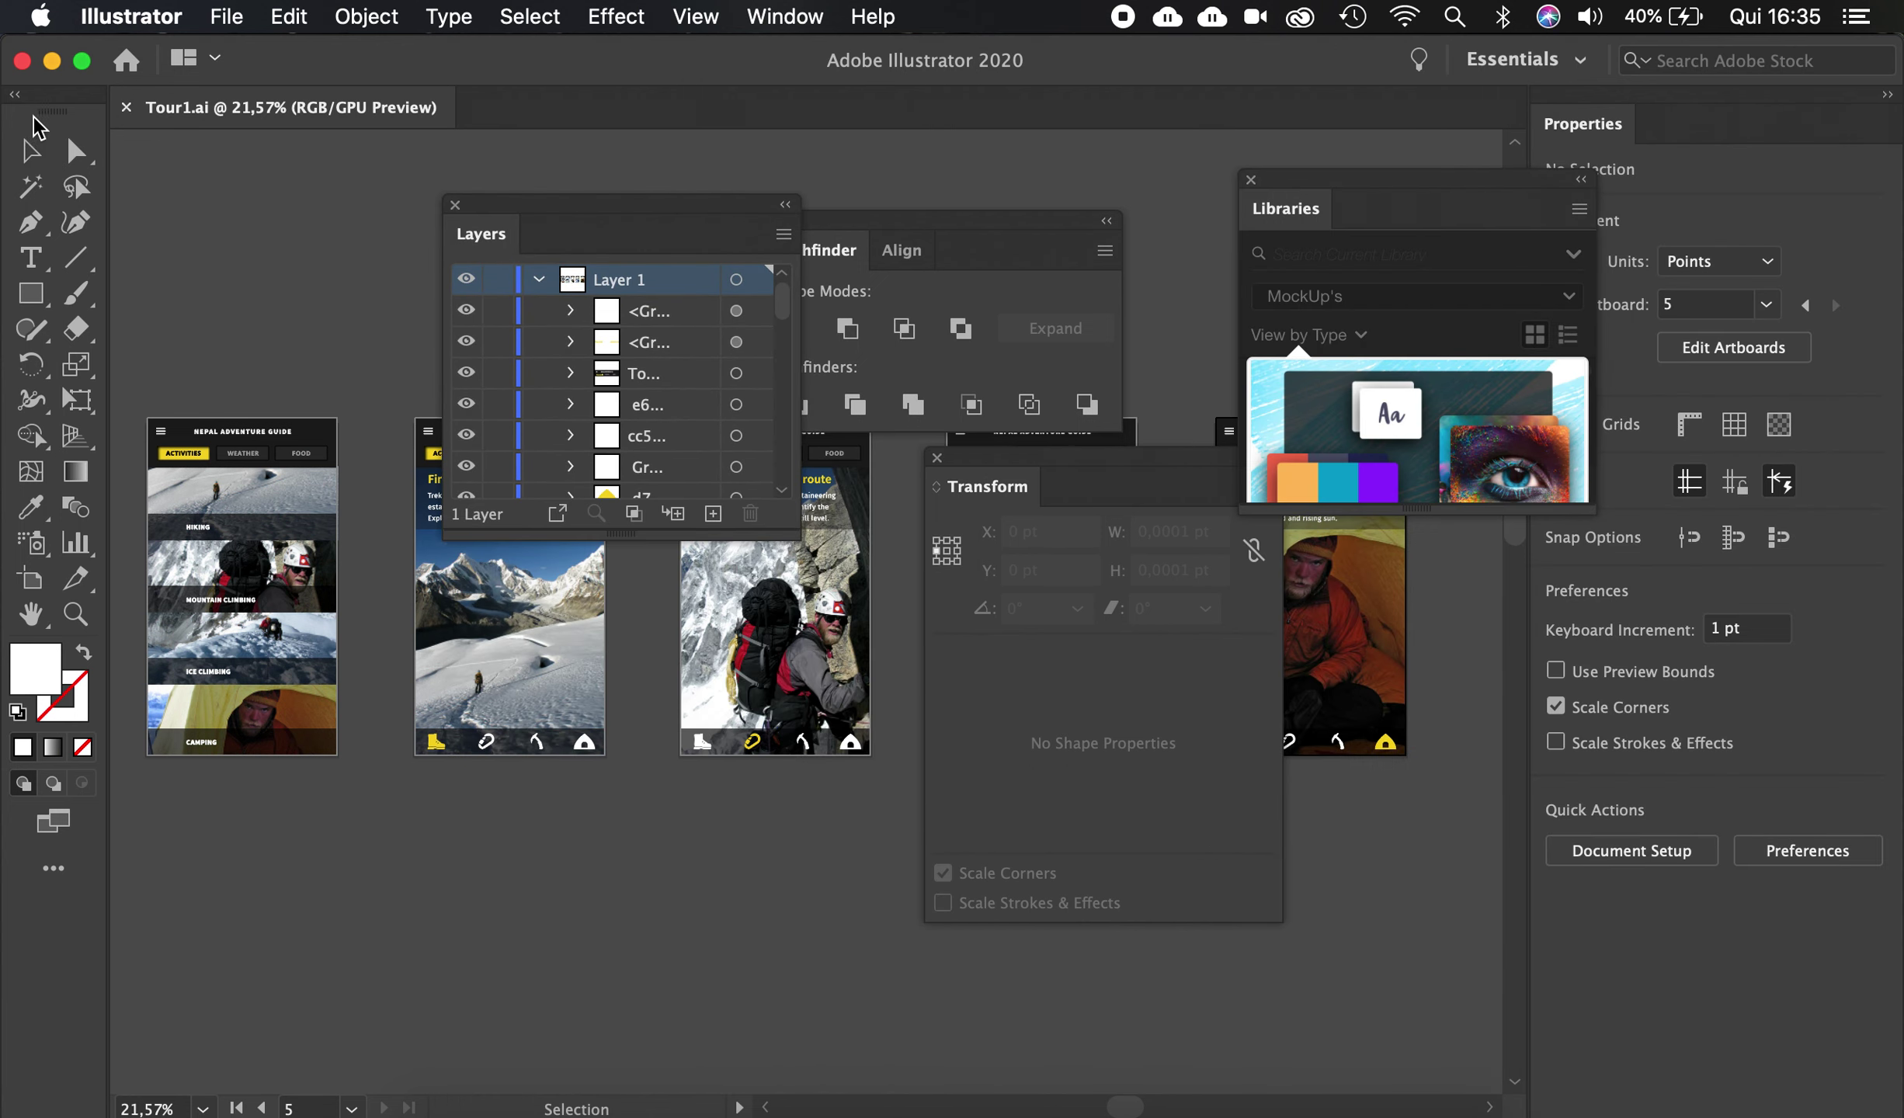
pyautogui.moveTo(43, 105); pyautogui.dragTo(247, 239)
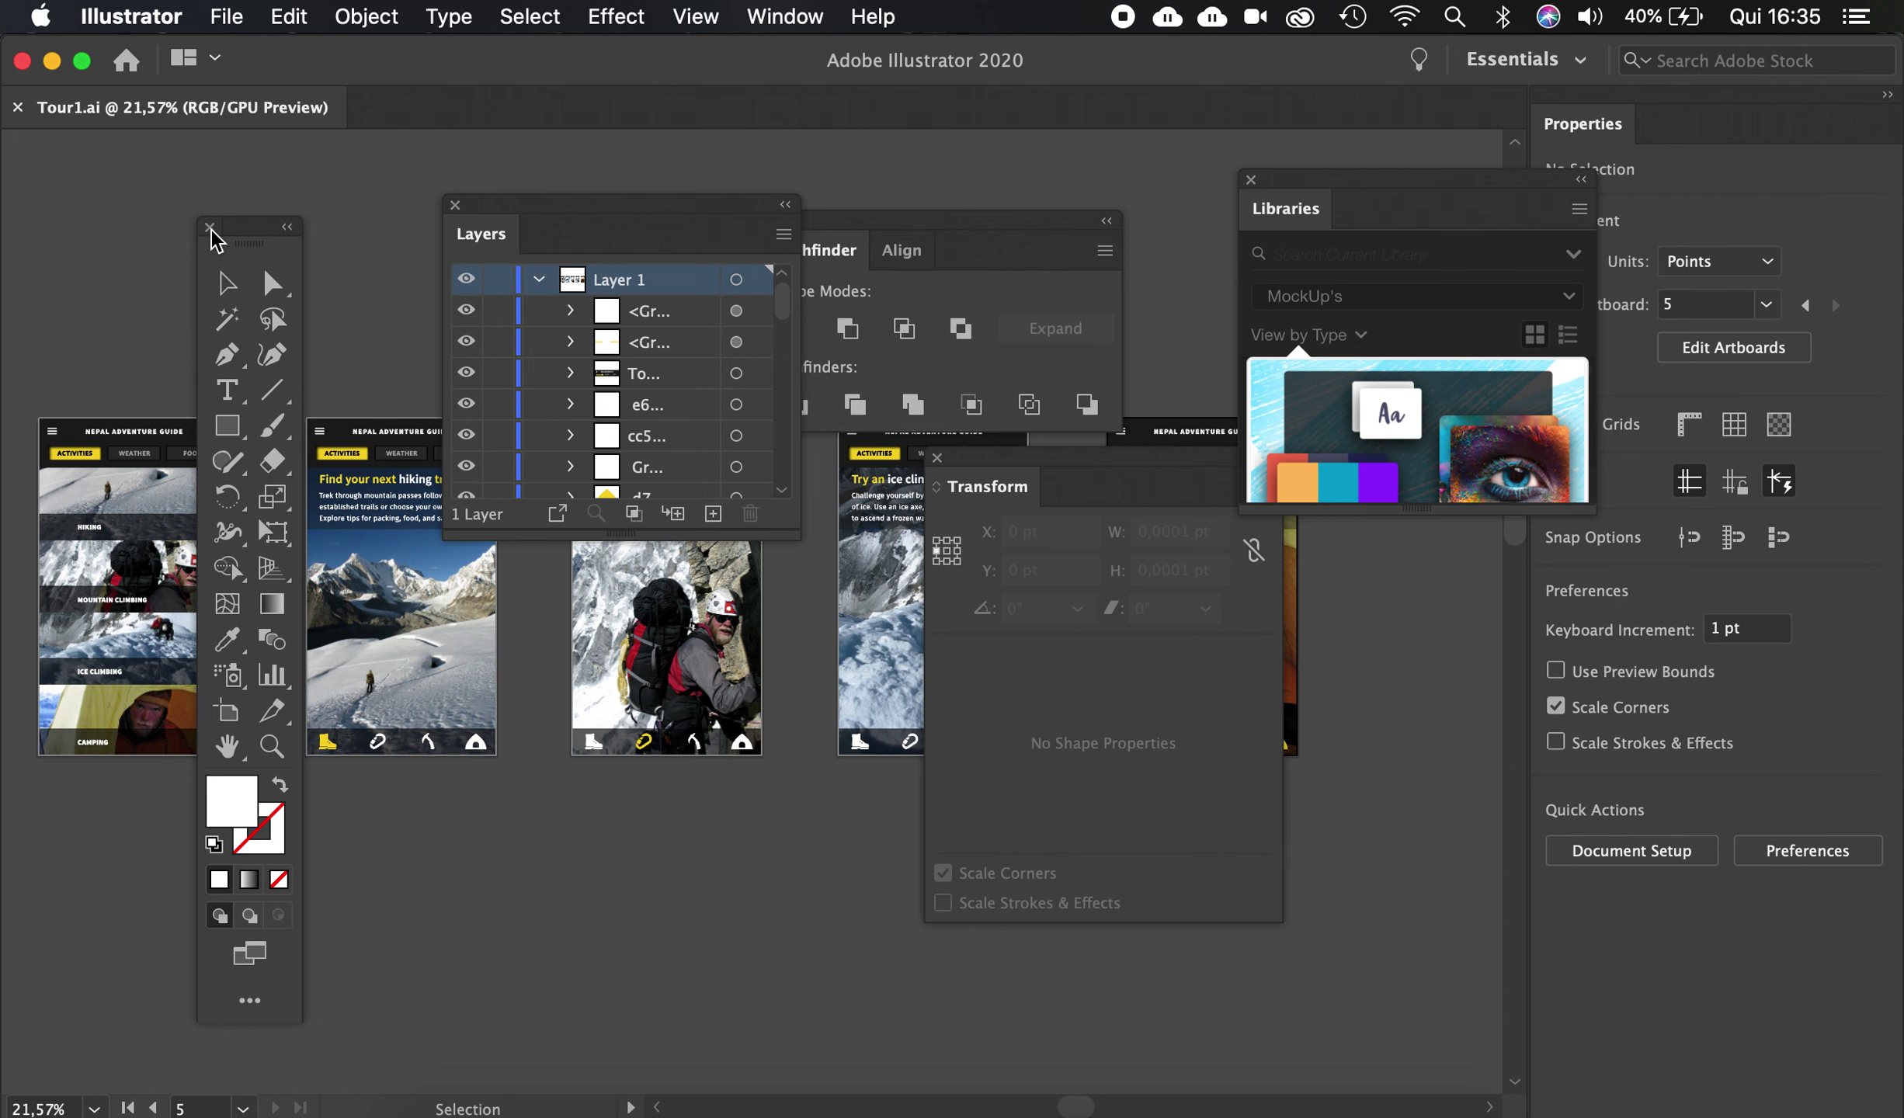
pyautogui.click(210, 226)
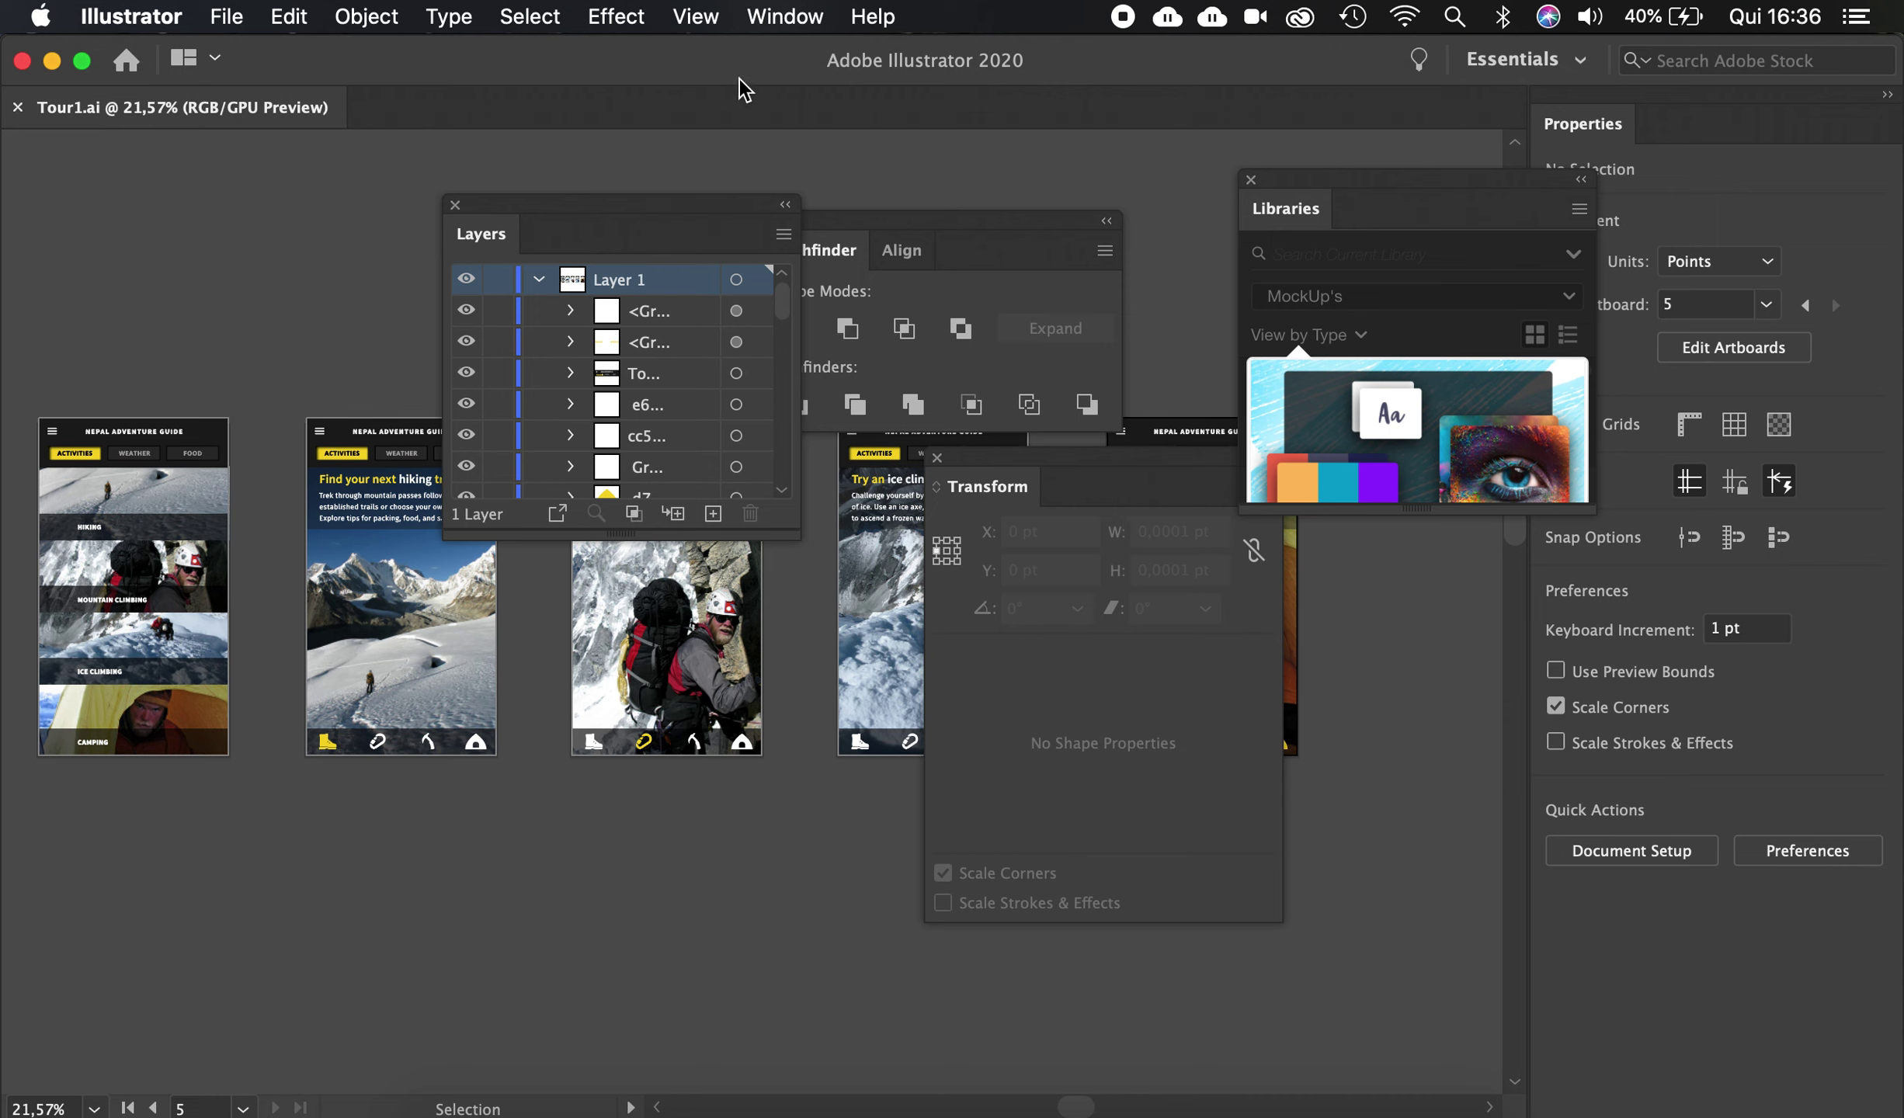
# Switch the workspace to Essentials Classic
pyautogui.click(783, 17)
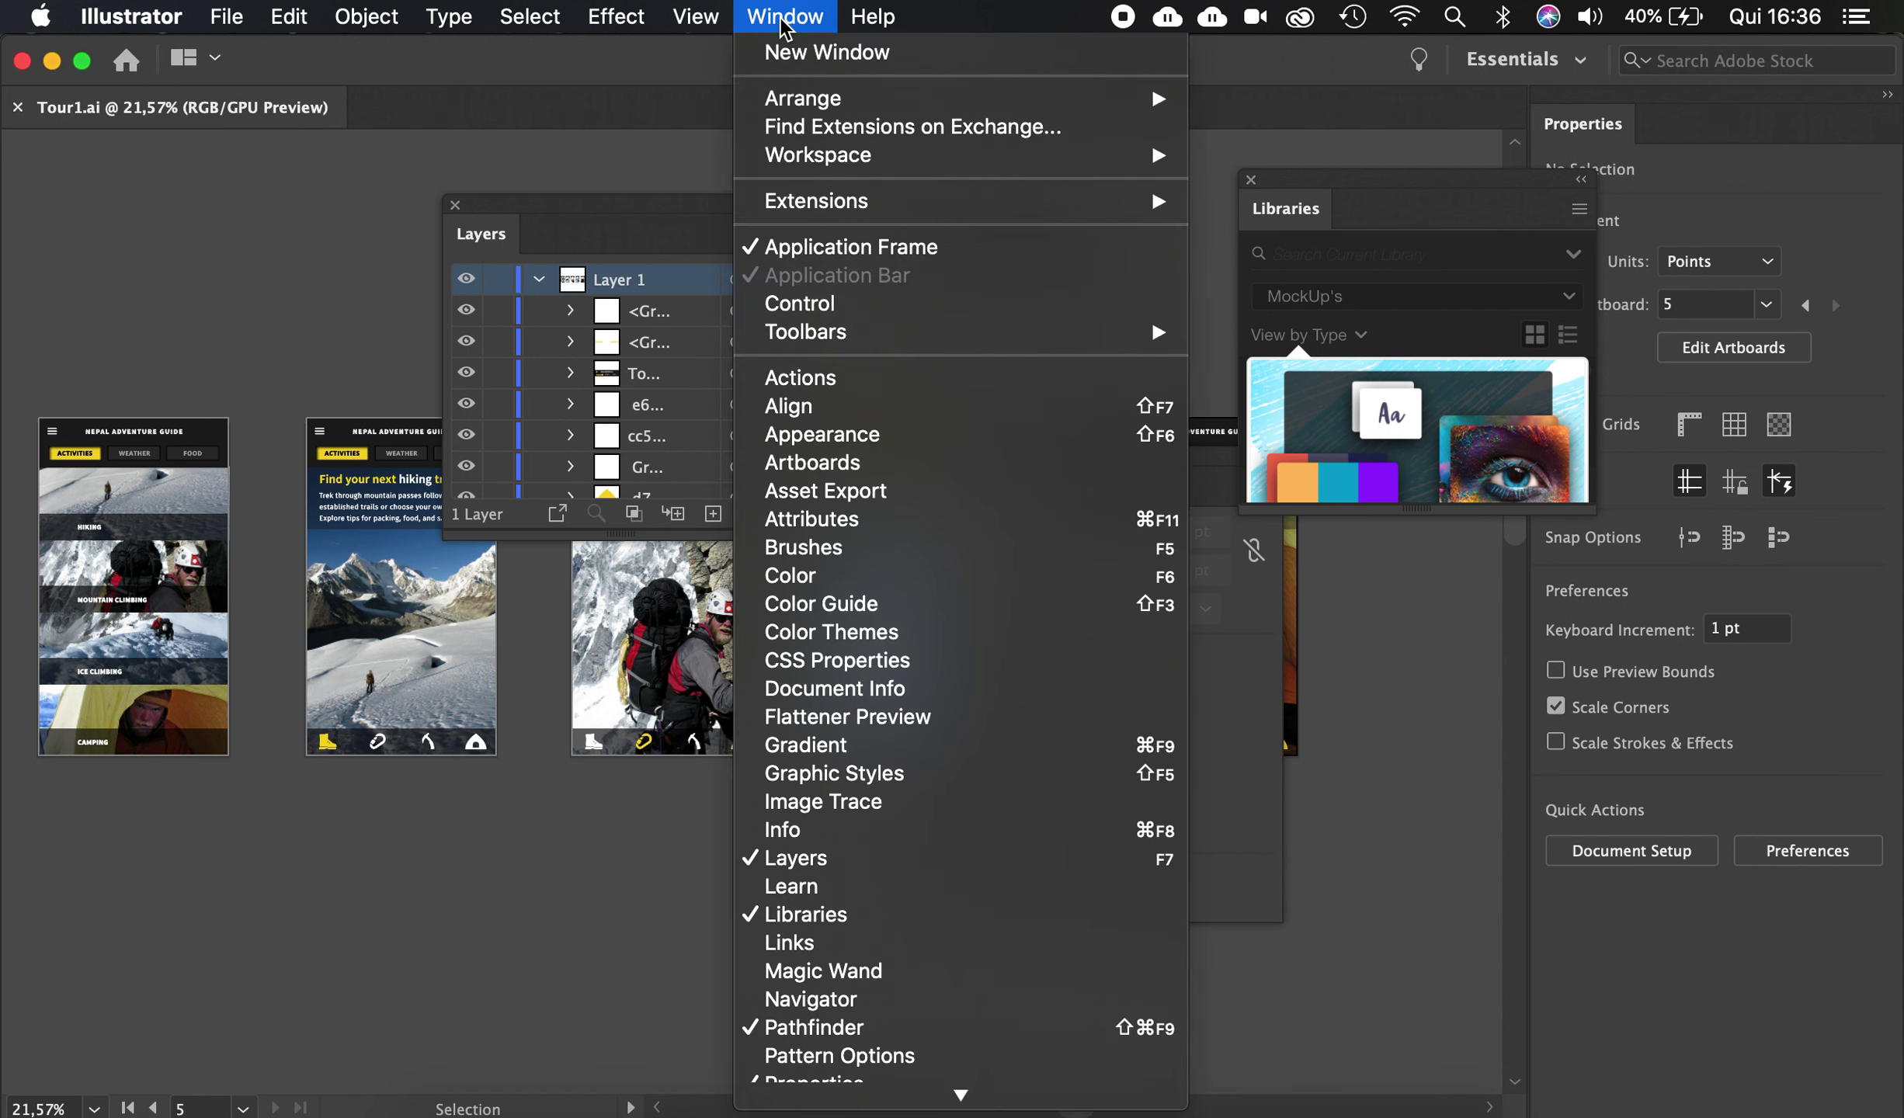
pyautogui.moveTo(837, 166)
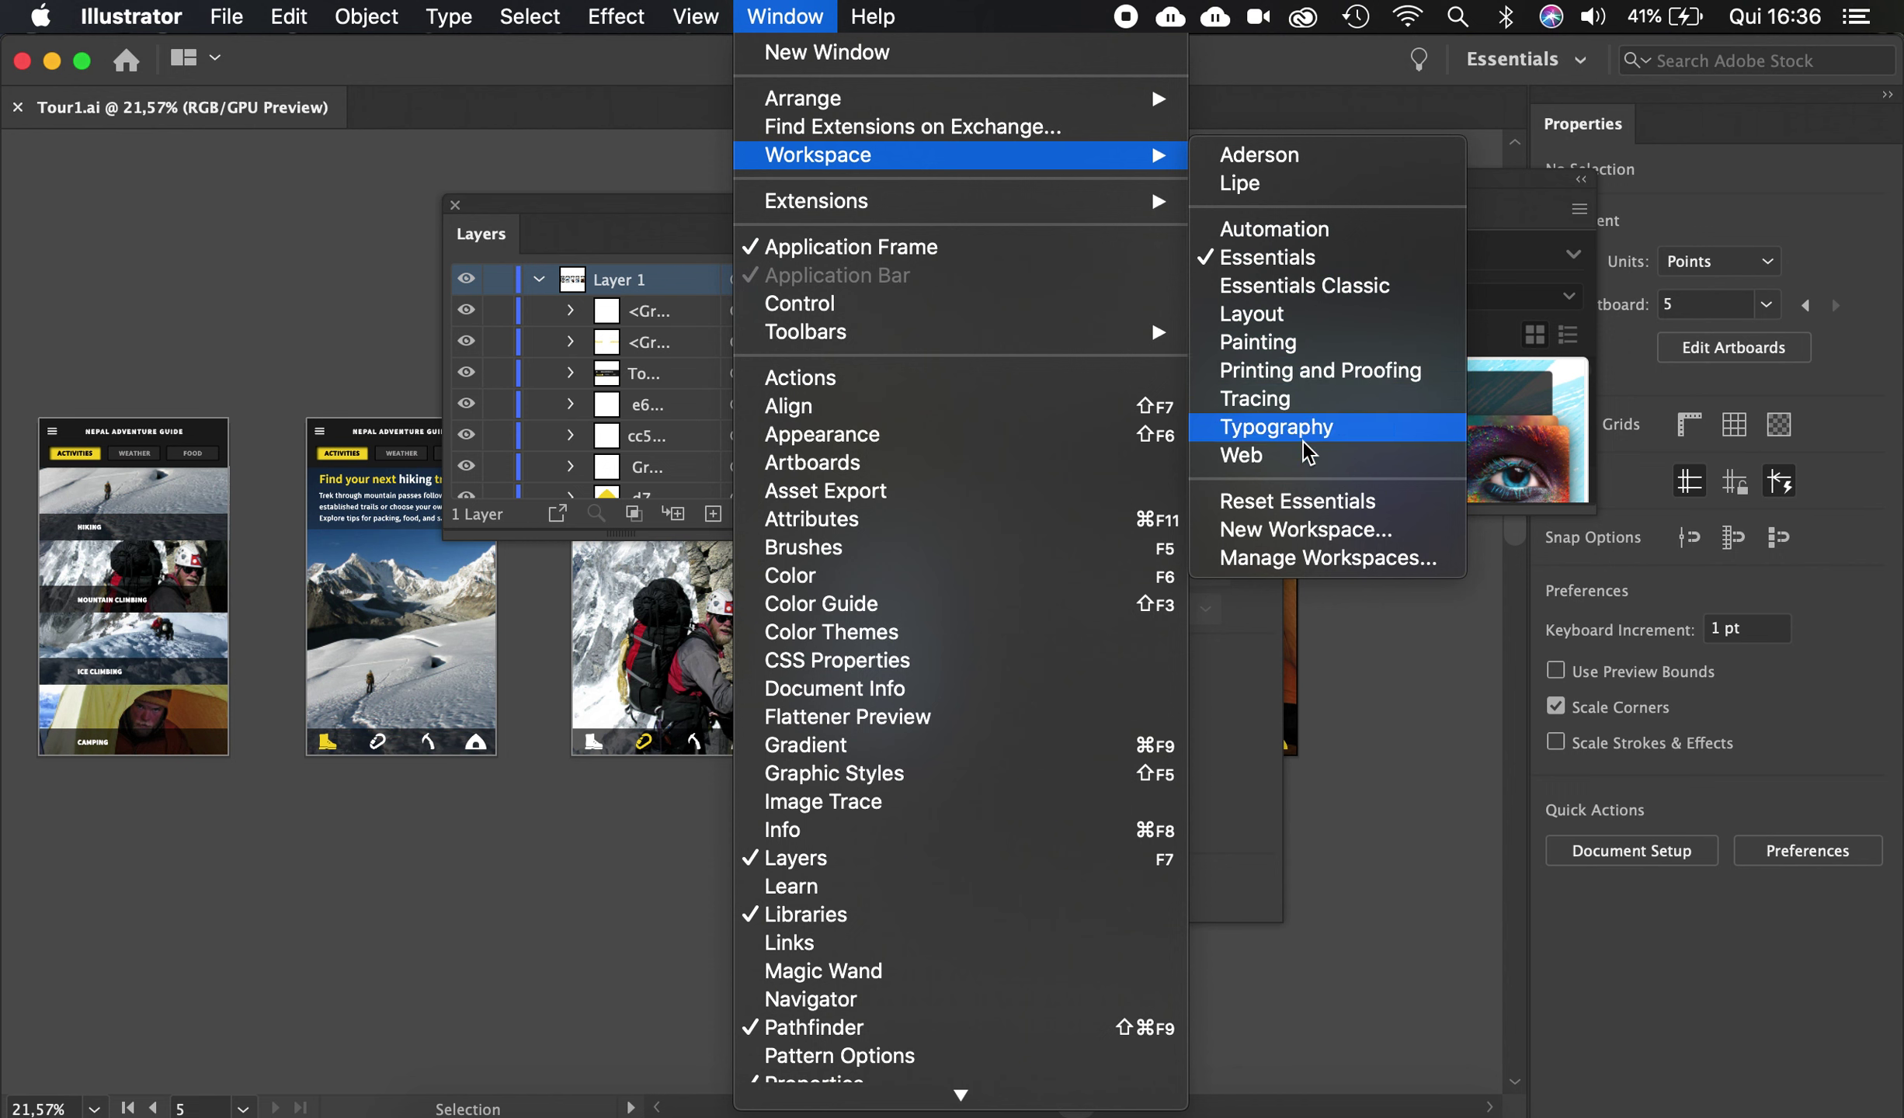
pyautogui.click(1277, 293)
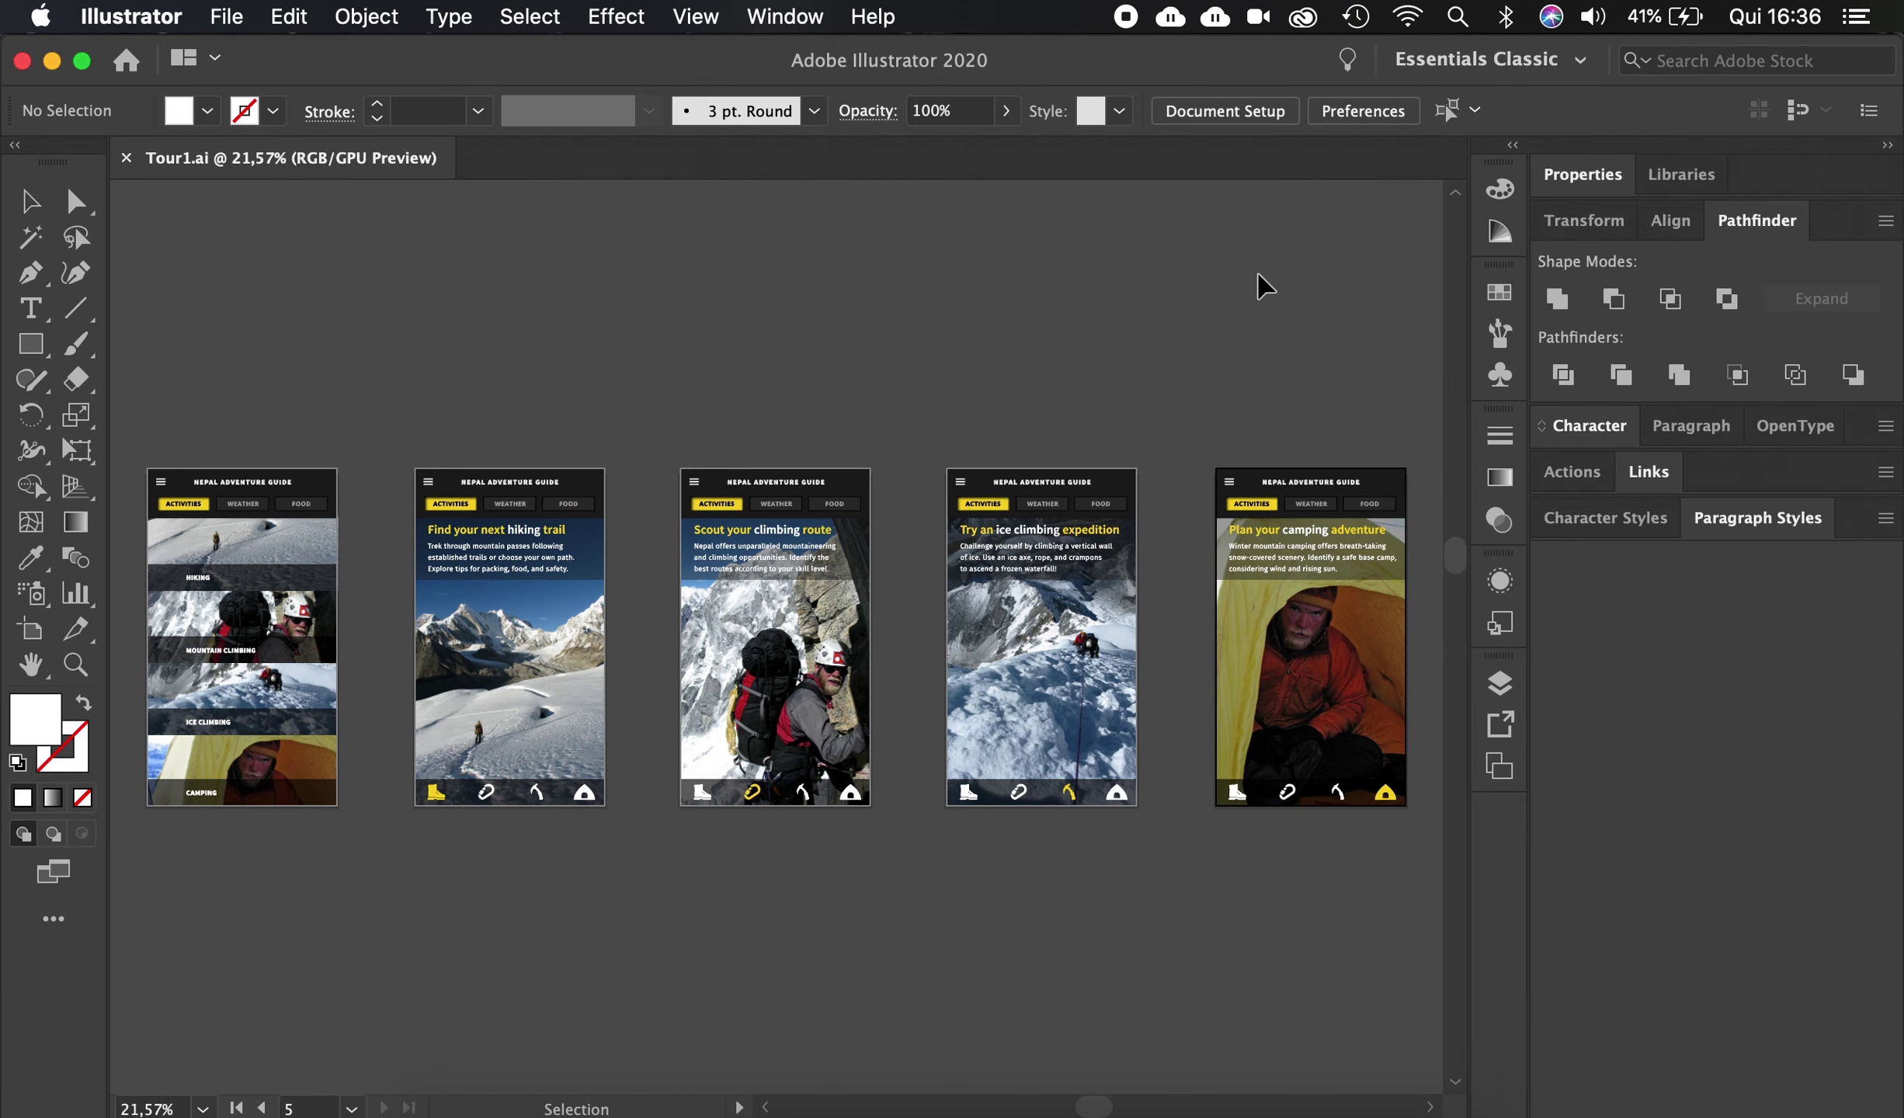
# Switch the workspace back to Essentials and reset it to its default panel layout
pyautogui.click(777, 11)
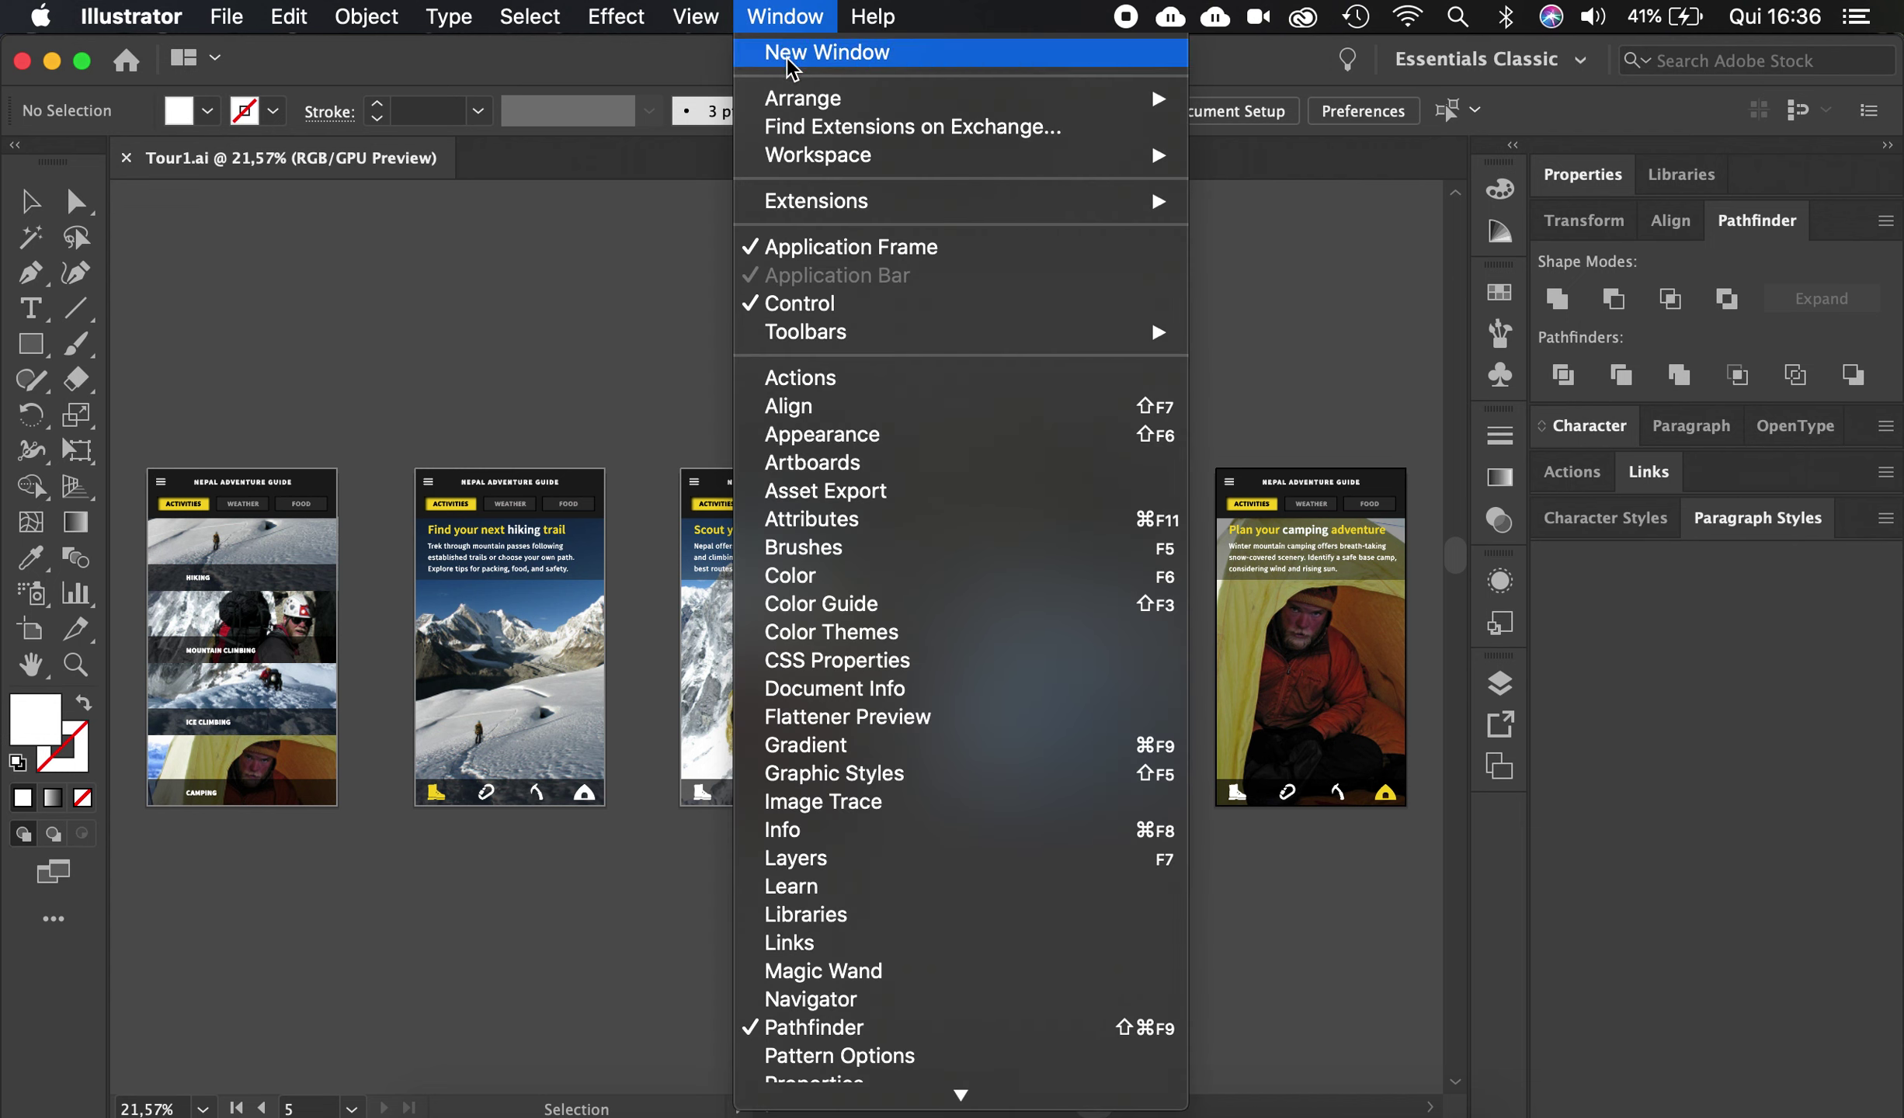
pyautogui.moveTo(1072, 156)
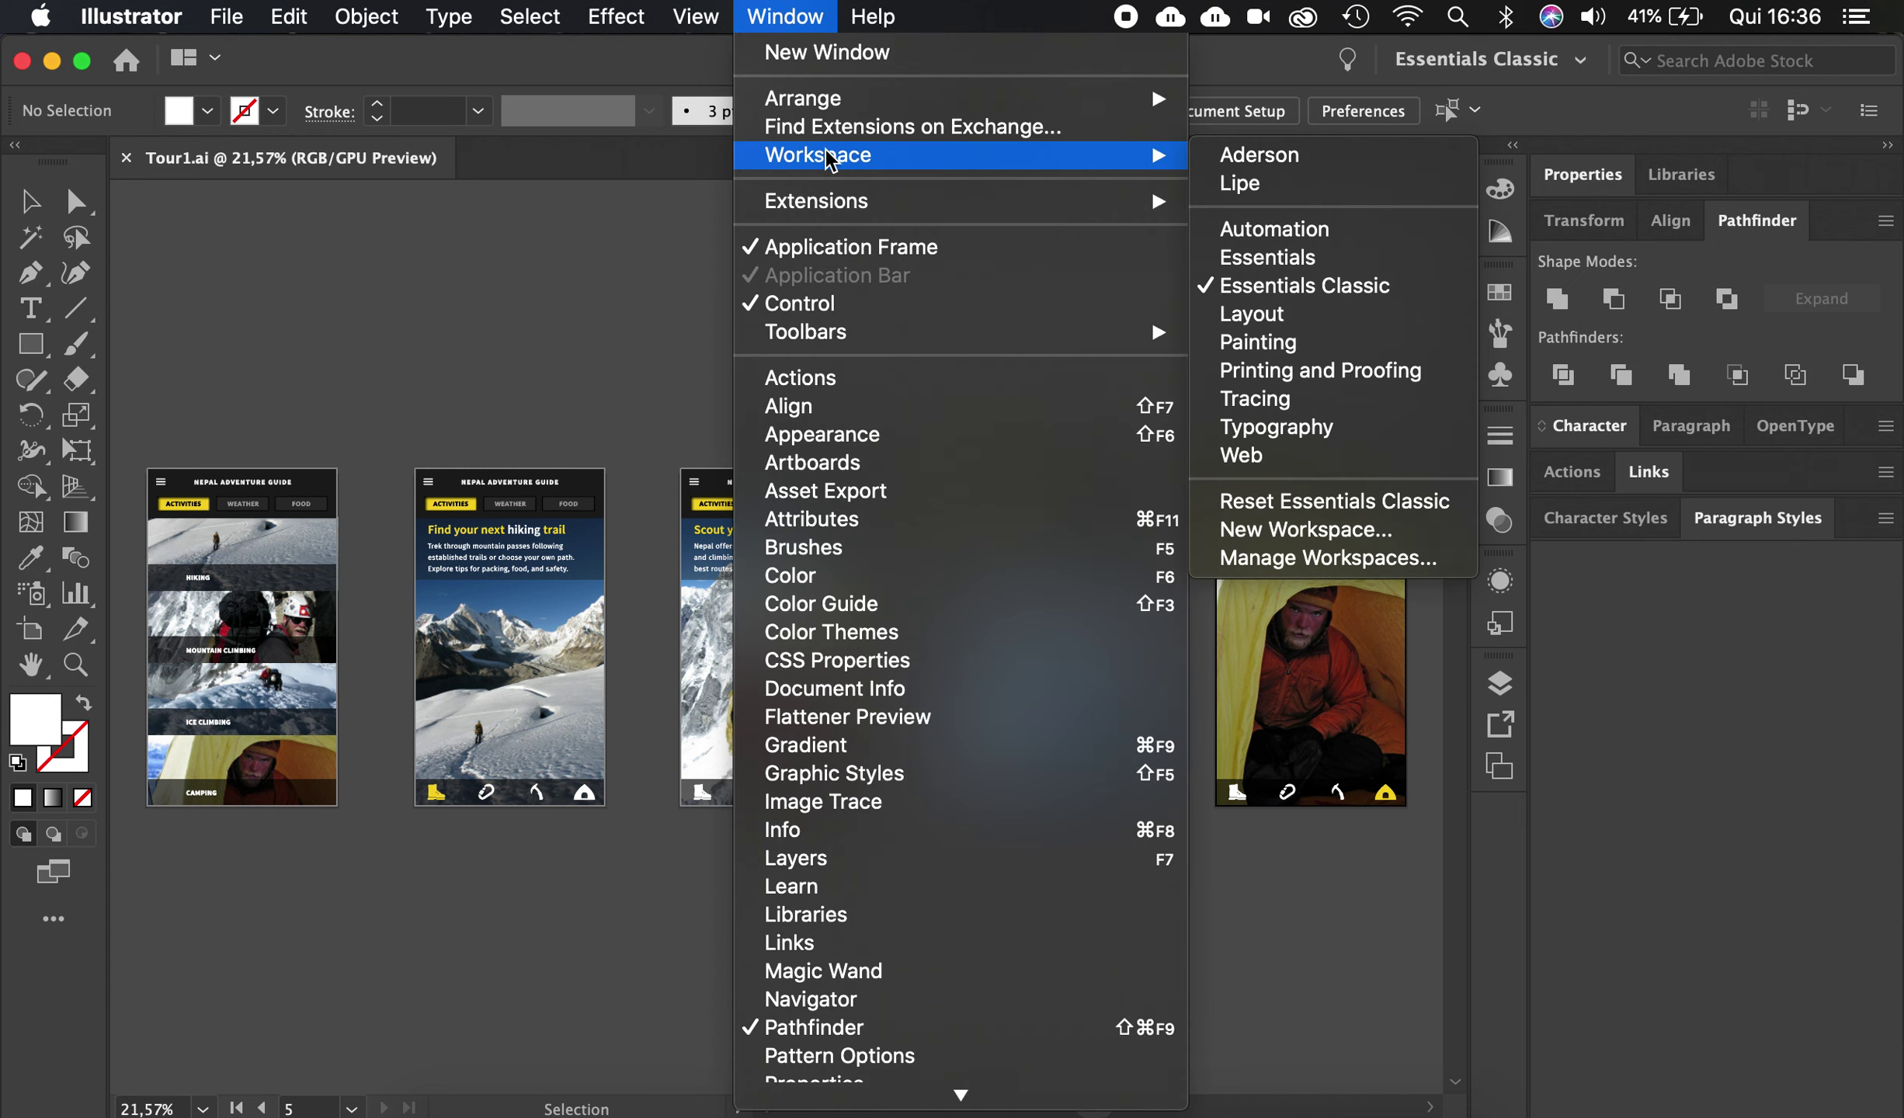
pyautogui.click(1338, 271)
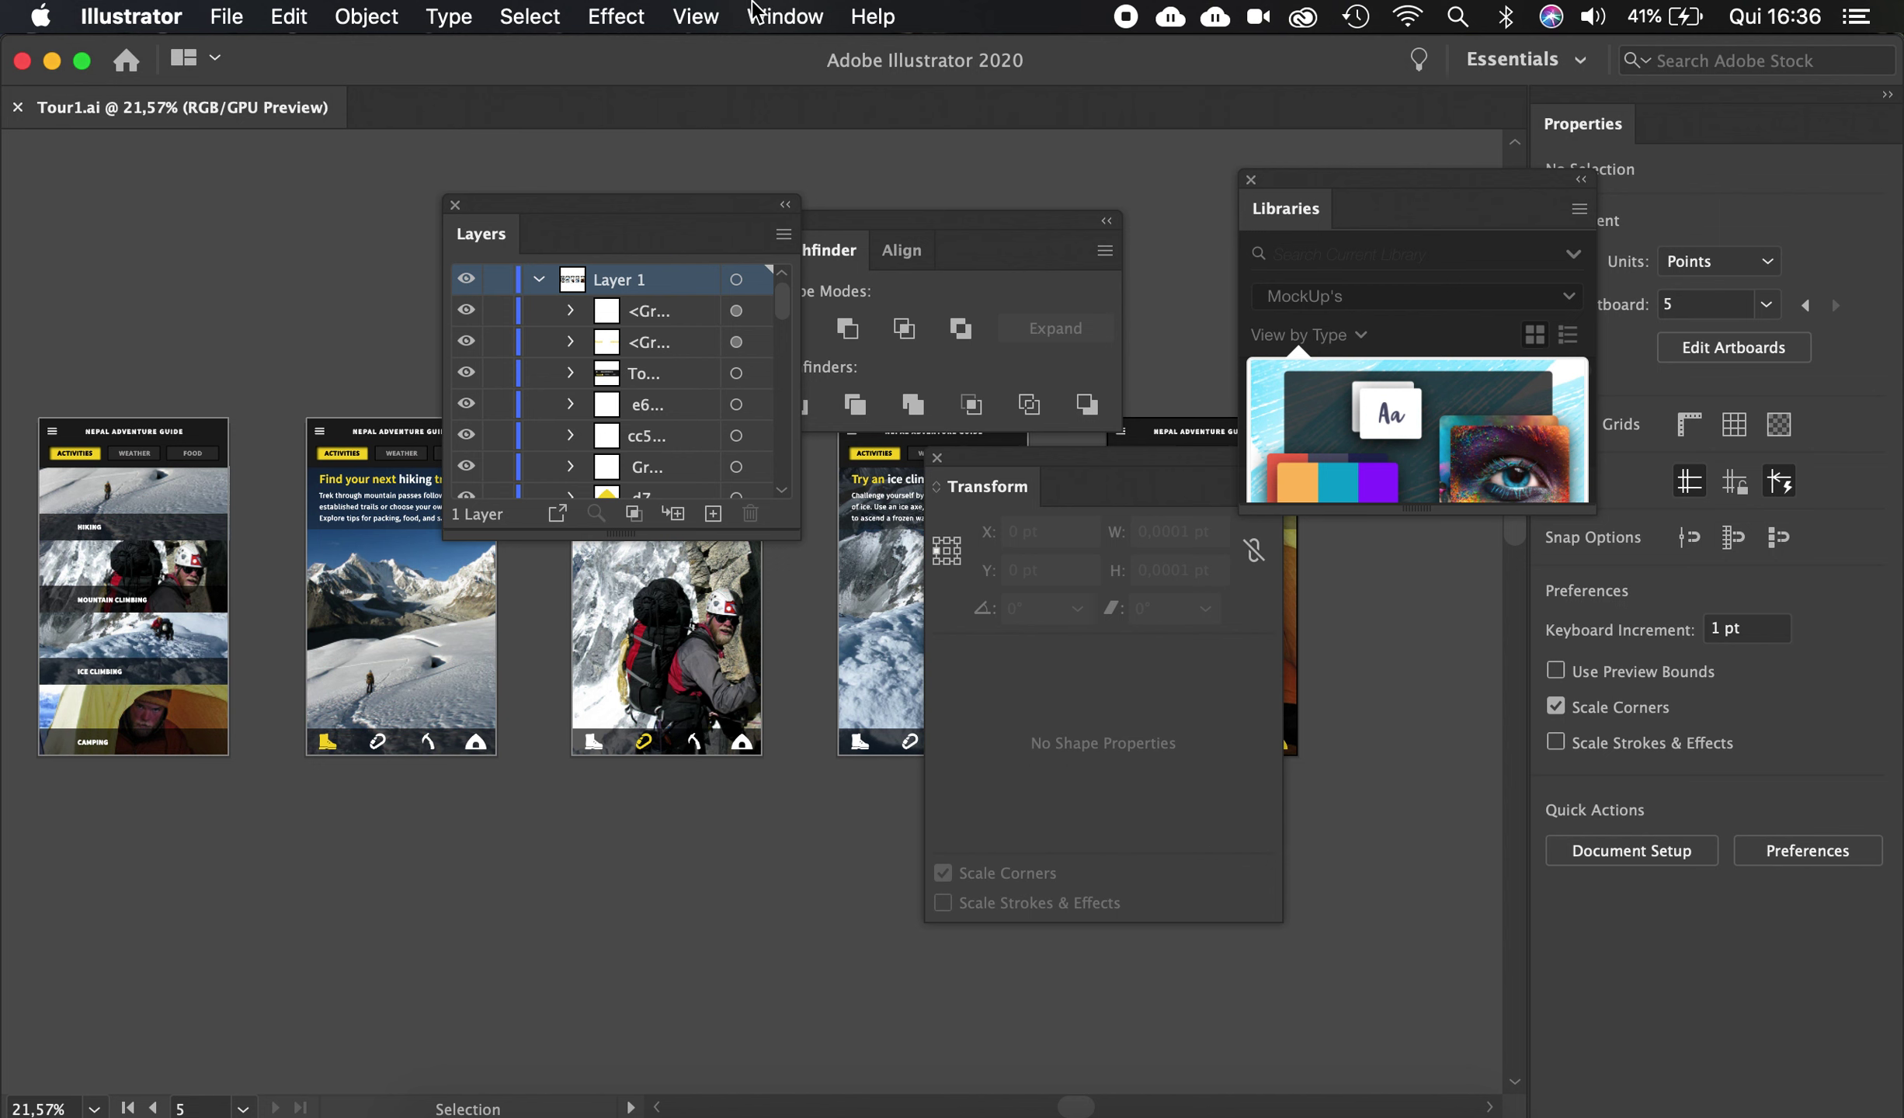
pyautogui.click(786, 18)
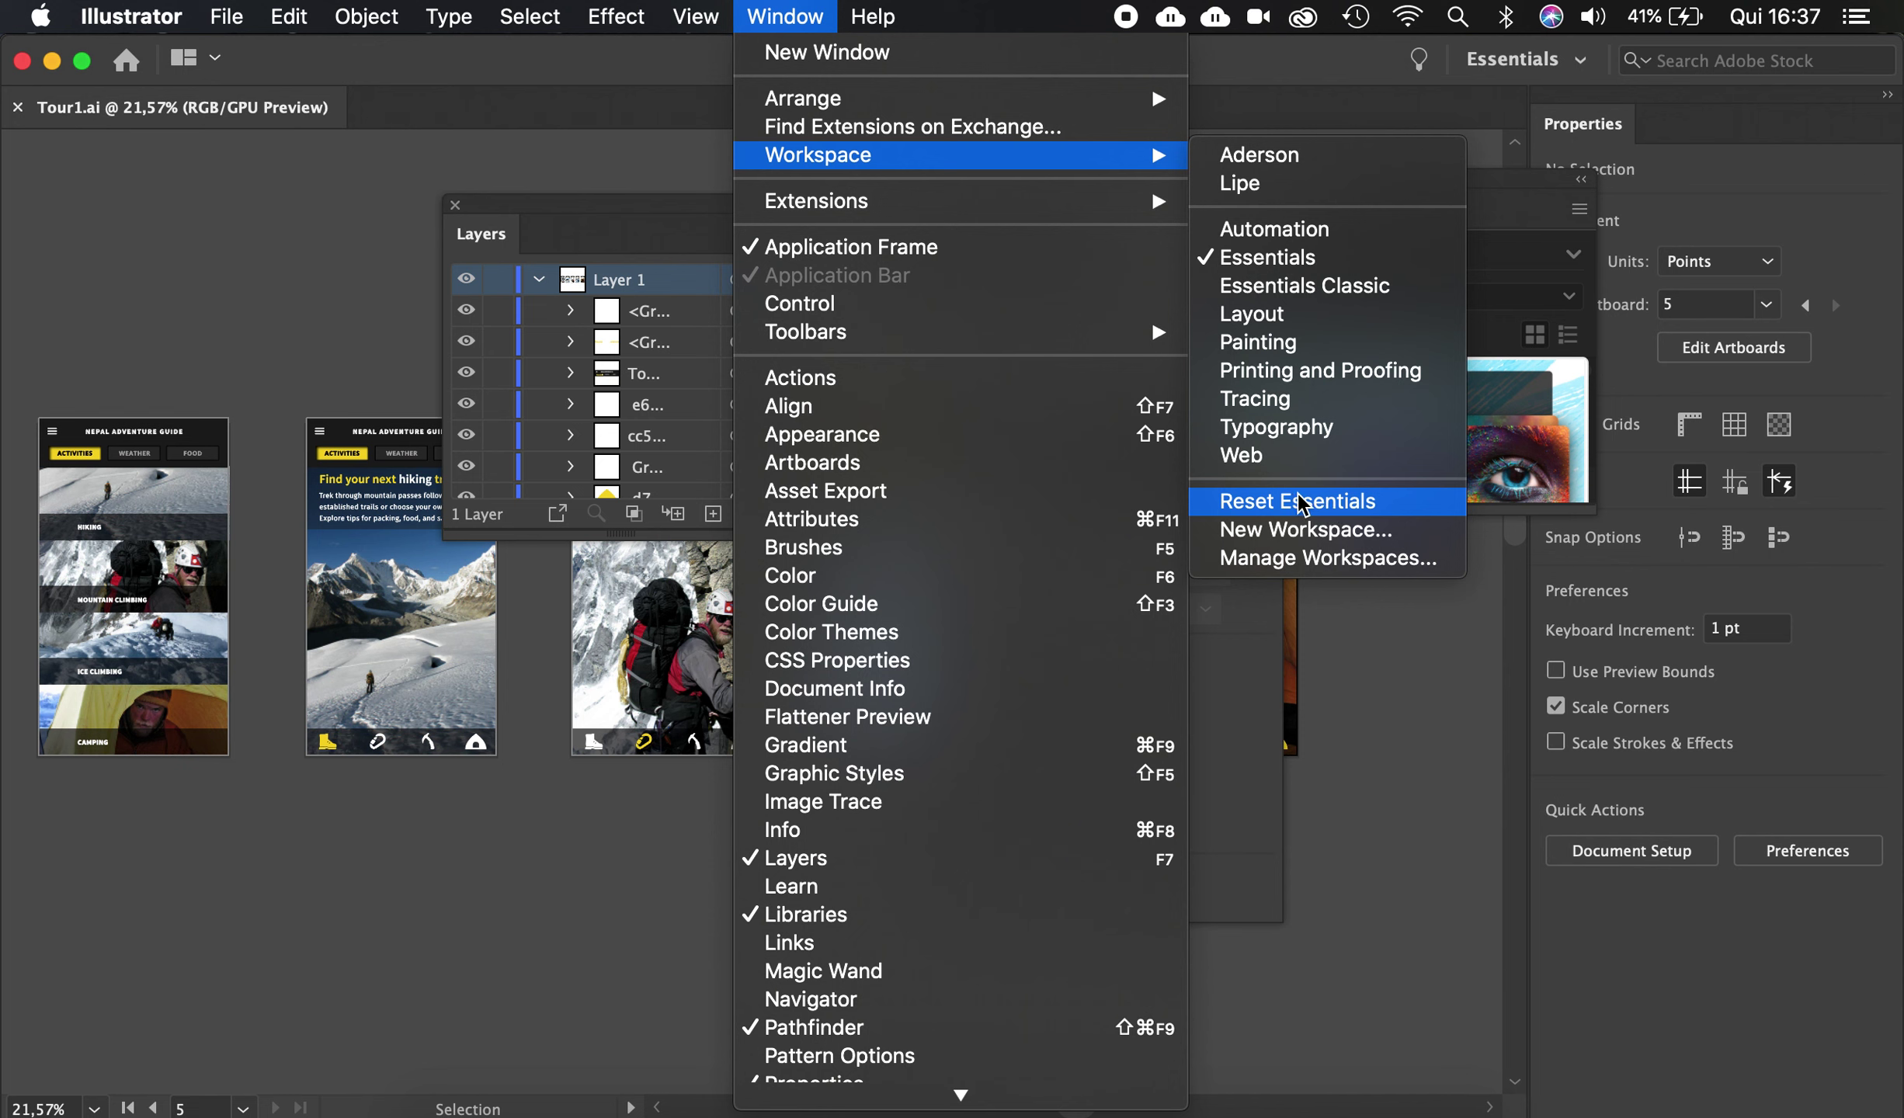
pyautogui.click(1355, 65)
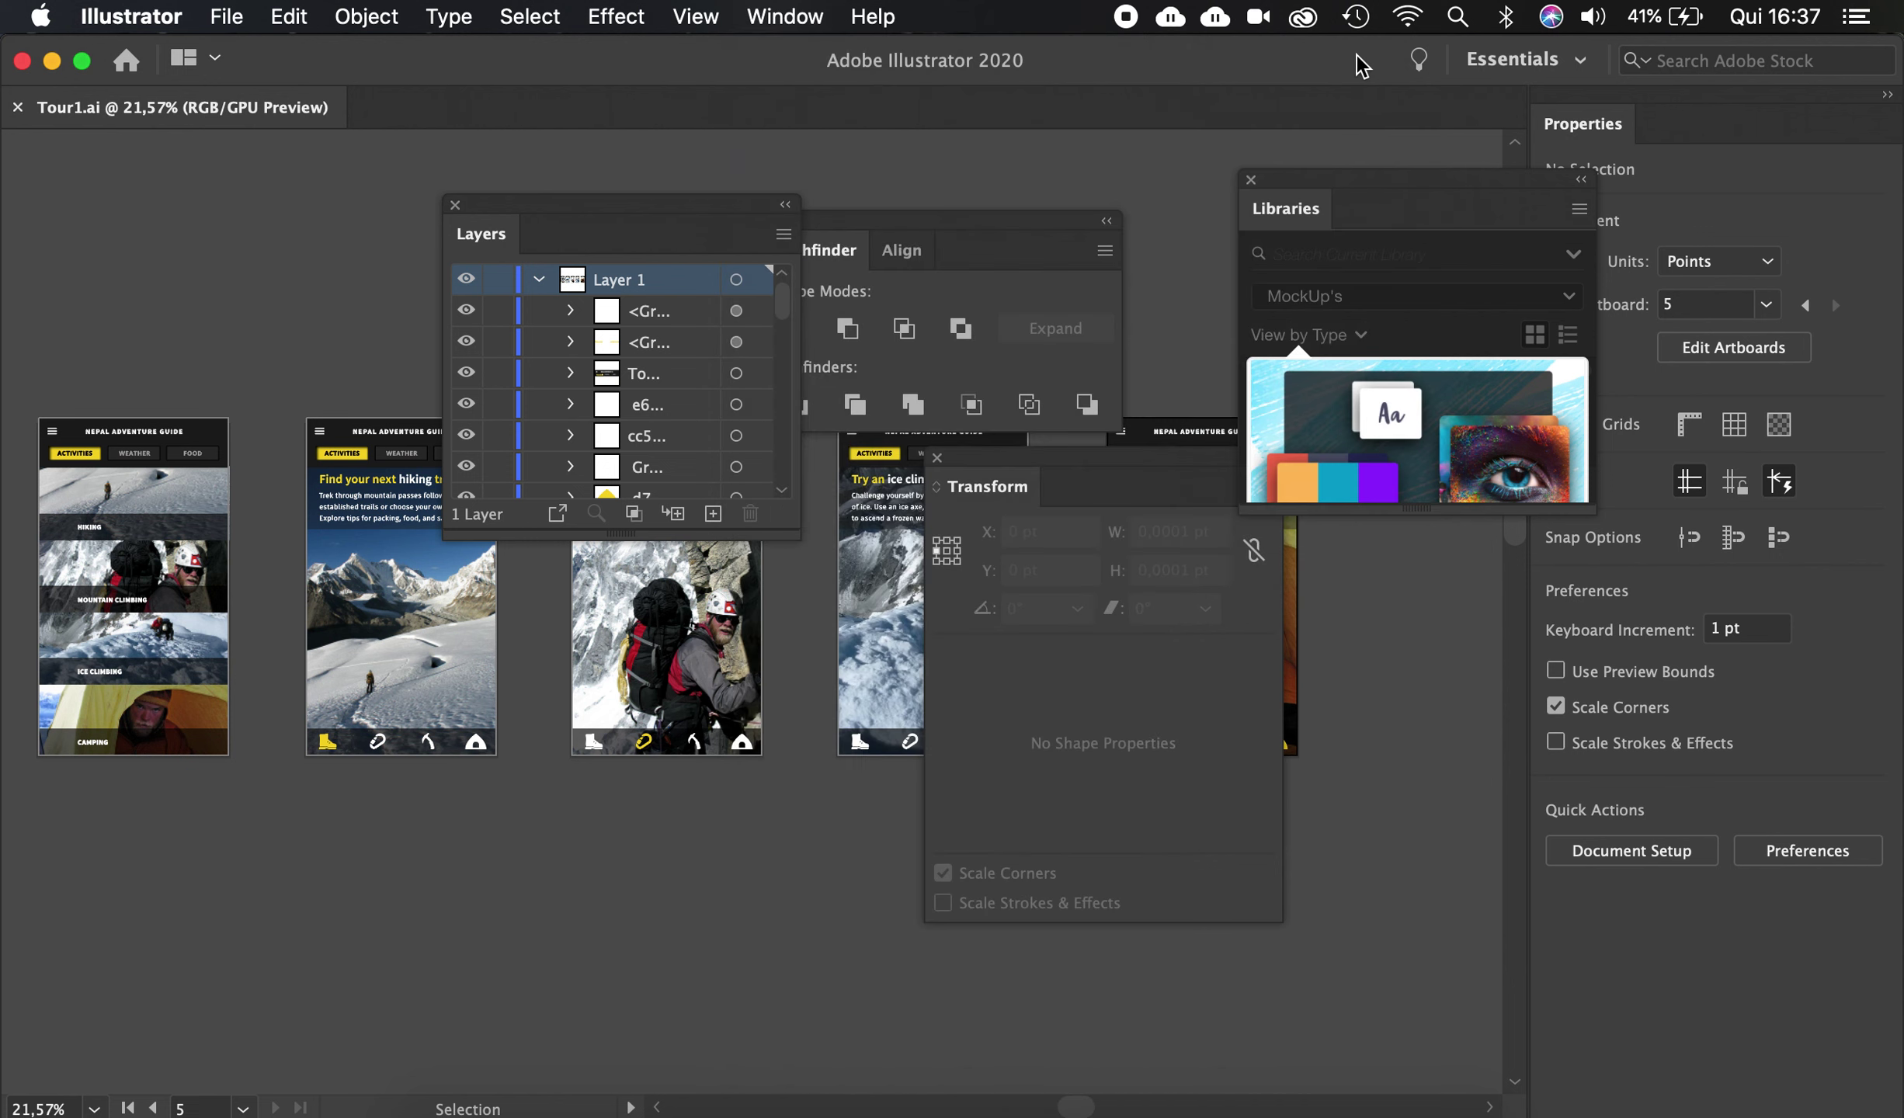
pyautogui.click(1577, 62)
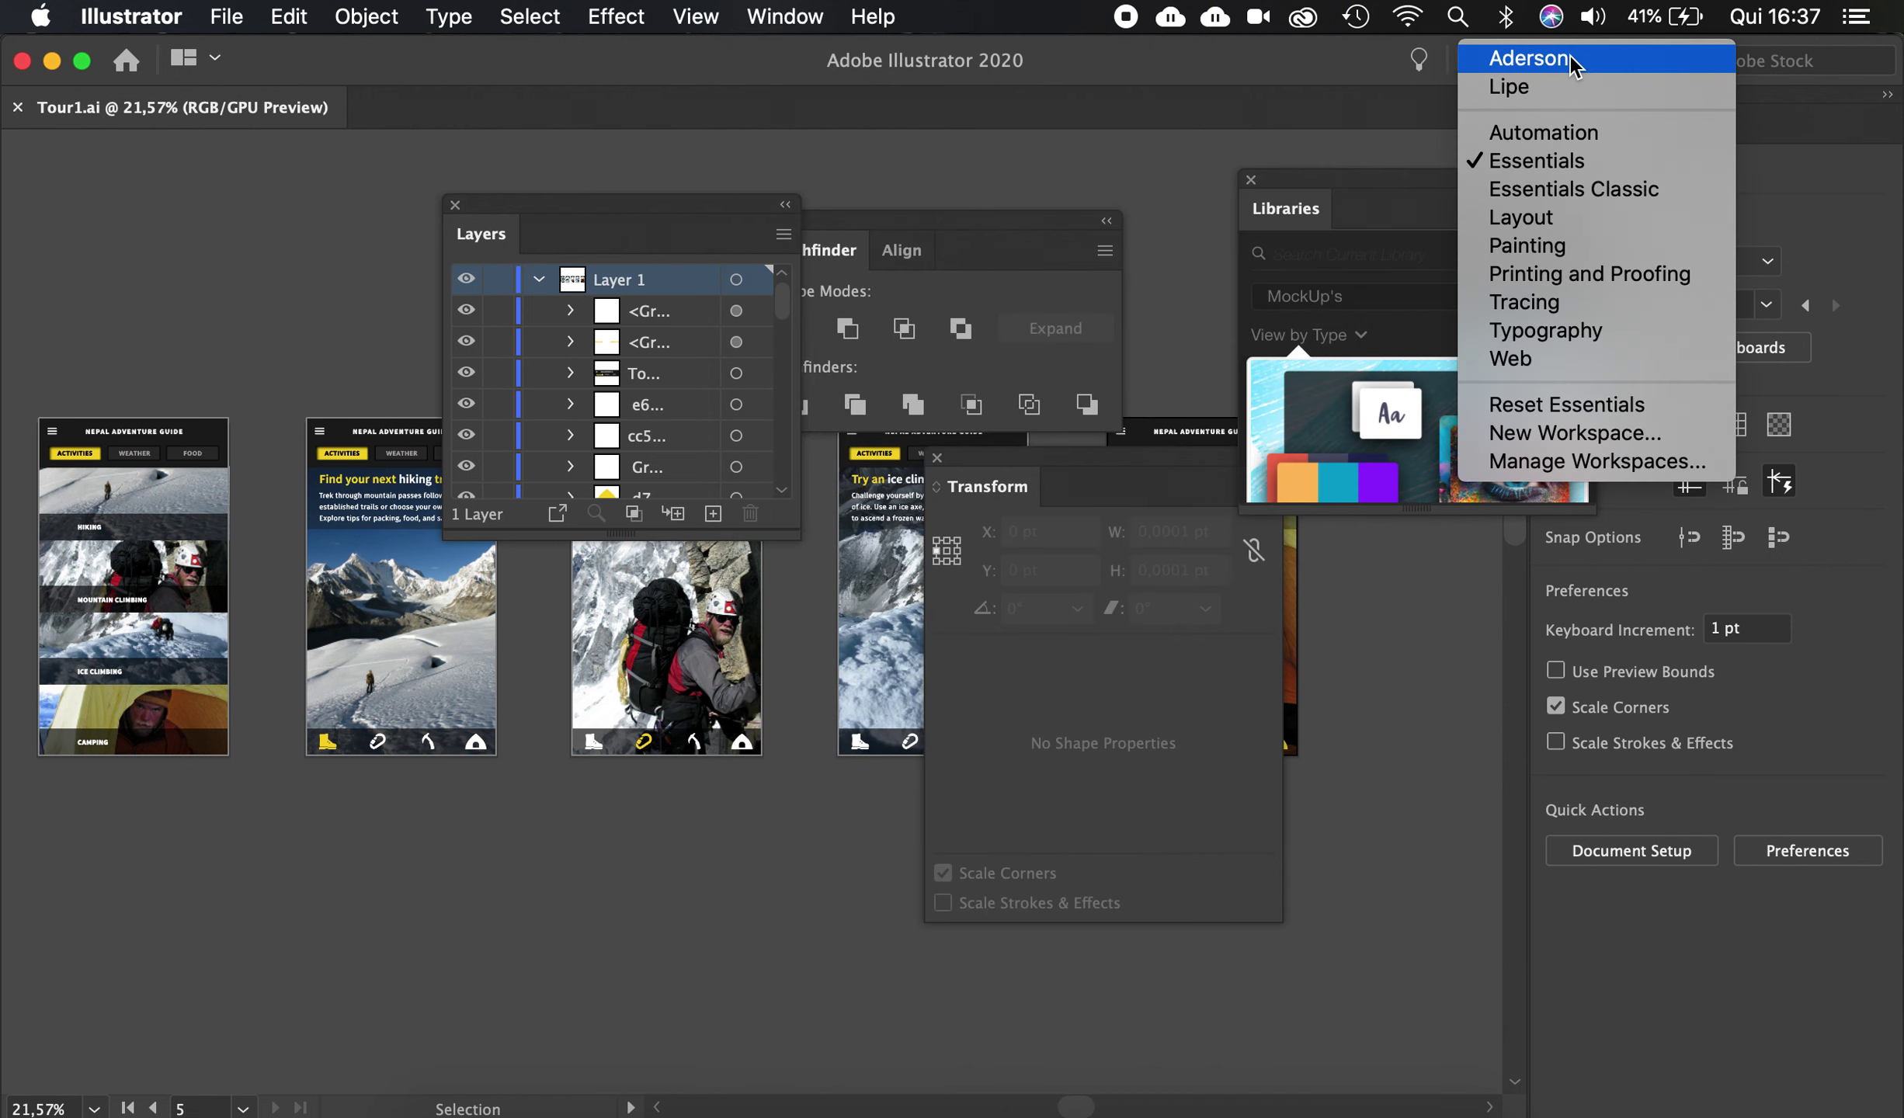
pyautogui.click(1600, 407)
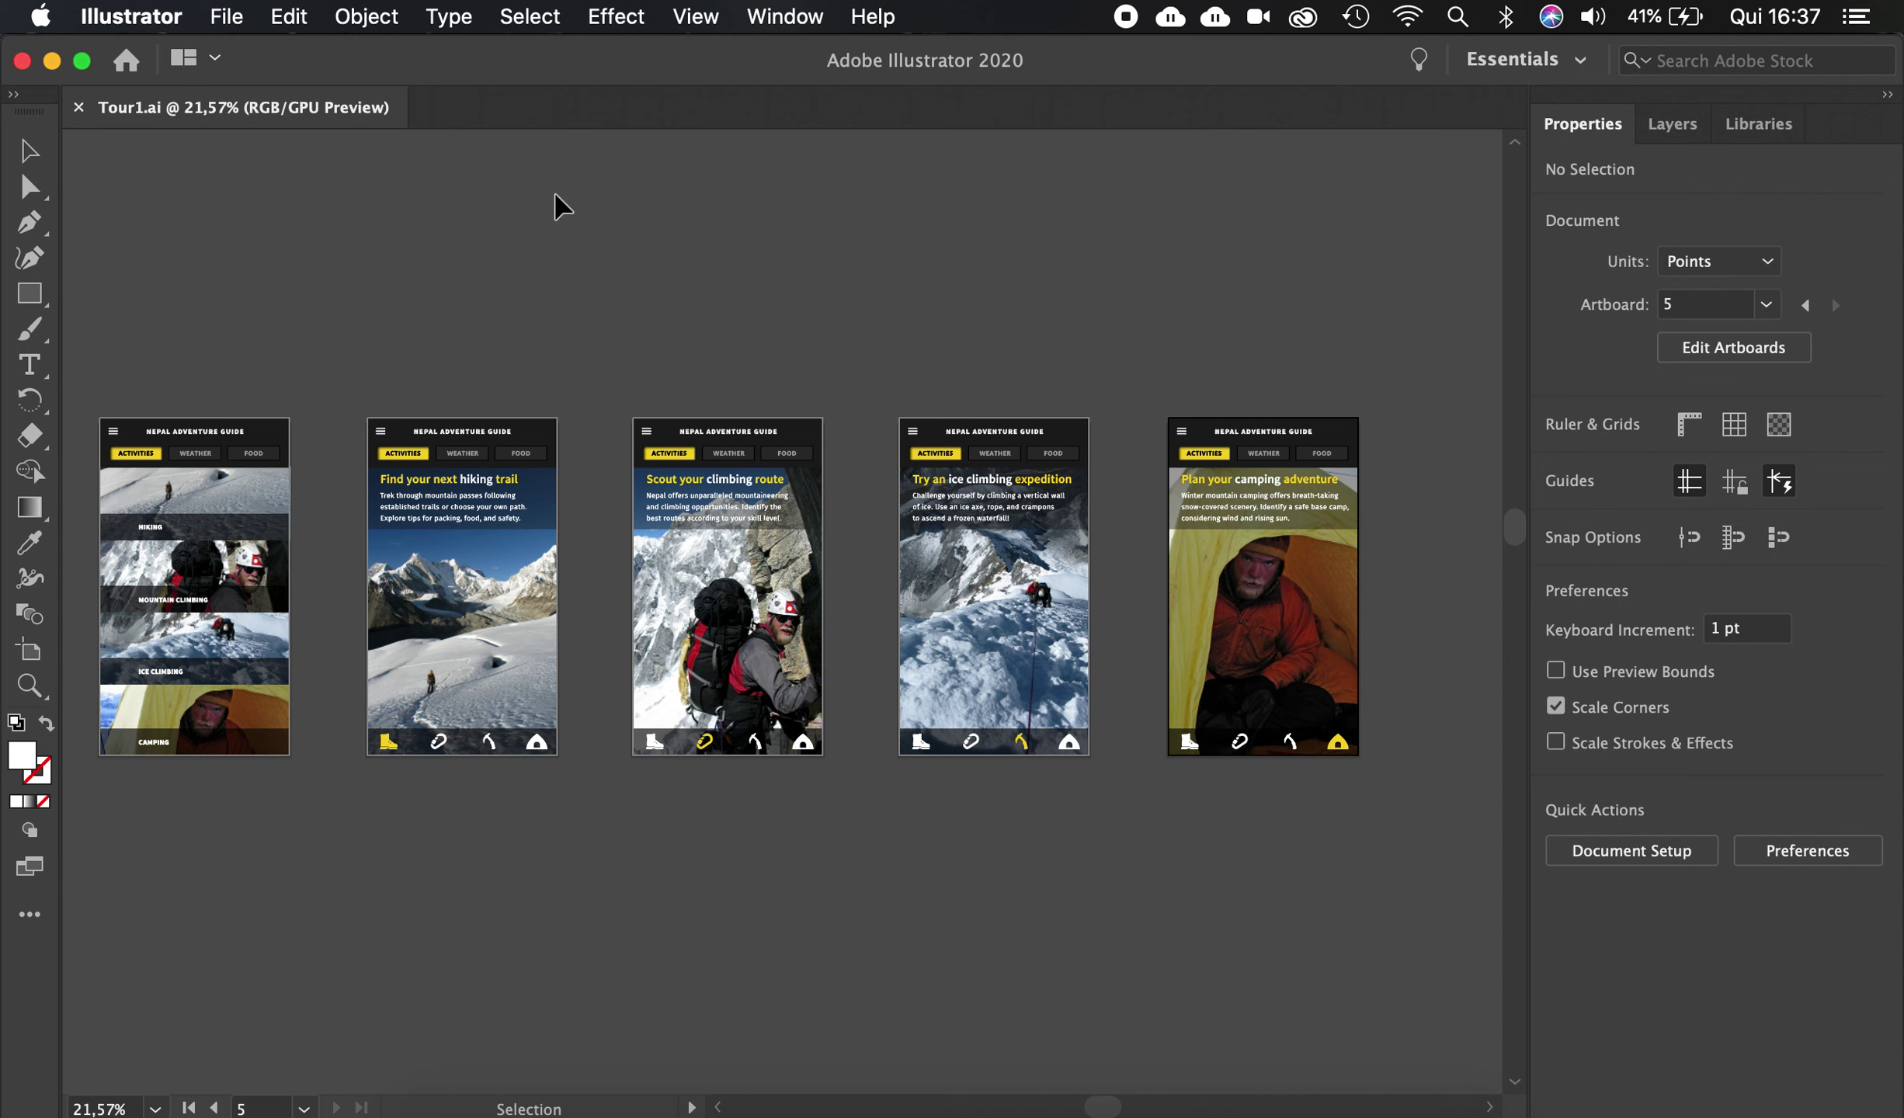
# Create a new A4 portrait document of 210 x 297 mm with one artboard and no bleed
pyautogui.click(233, 23)
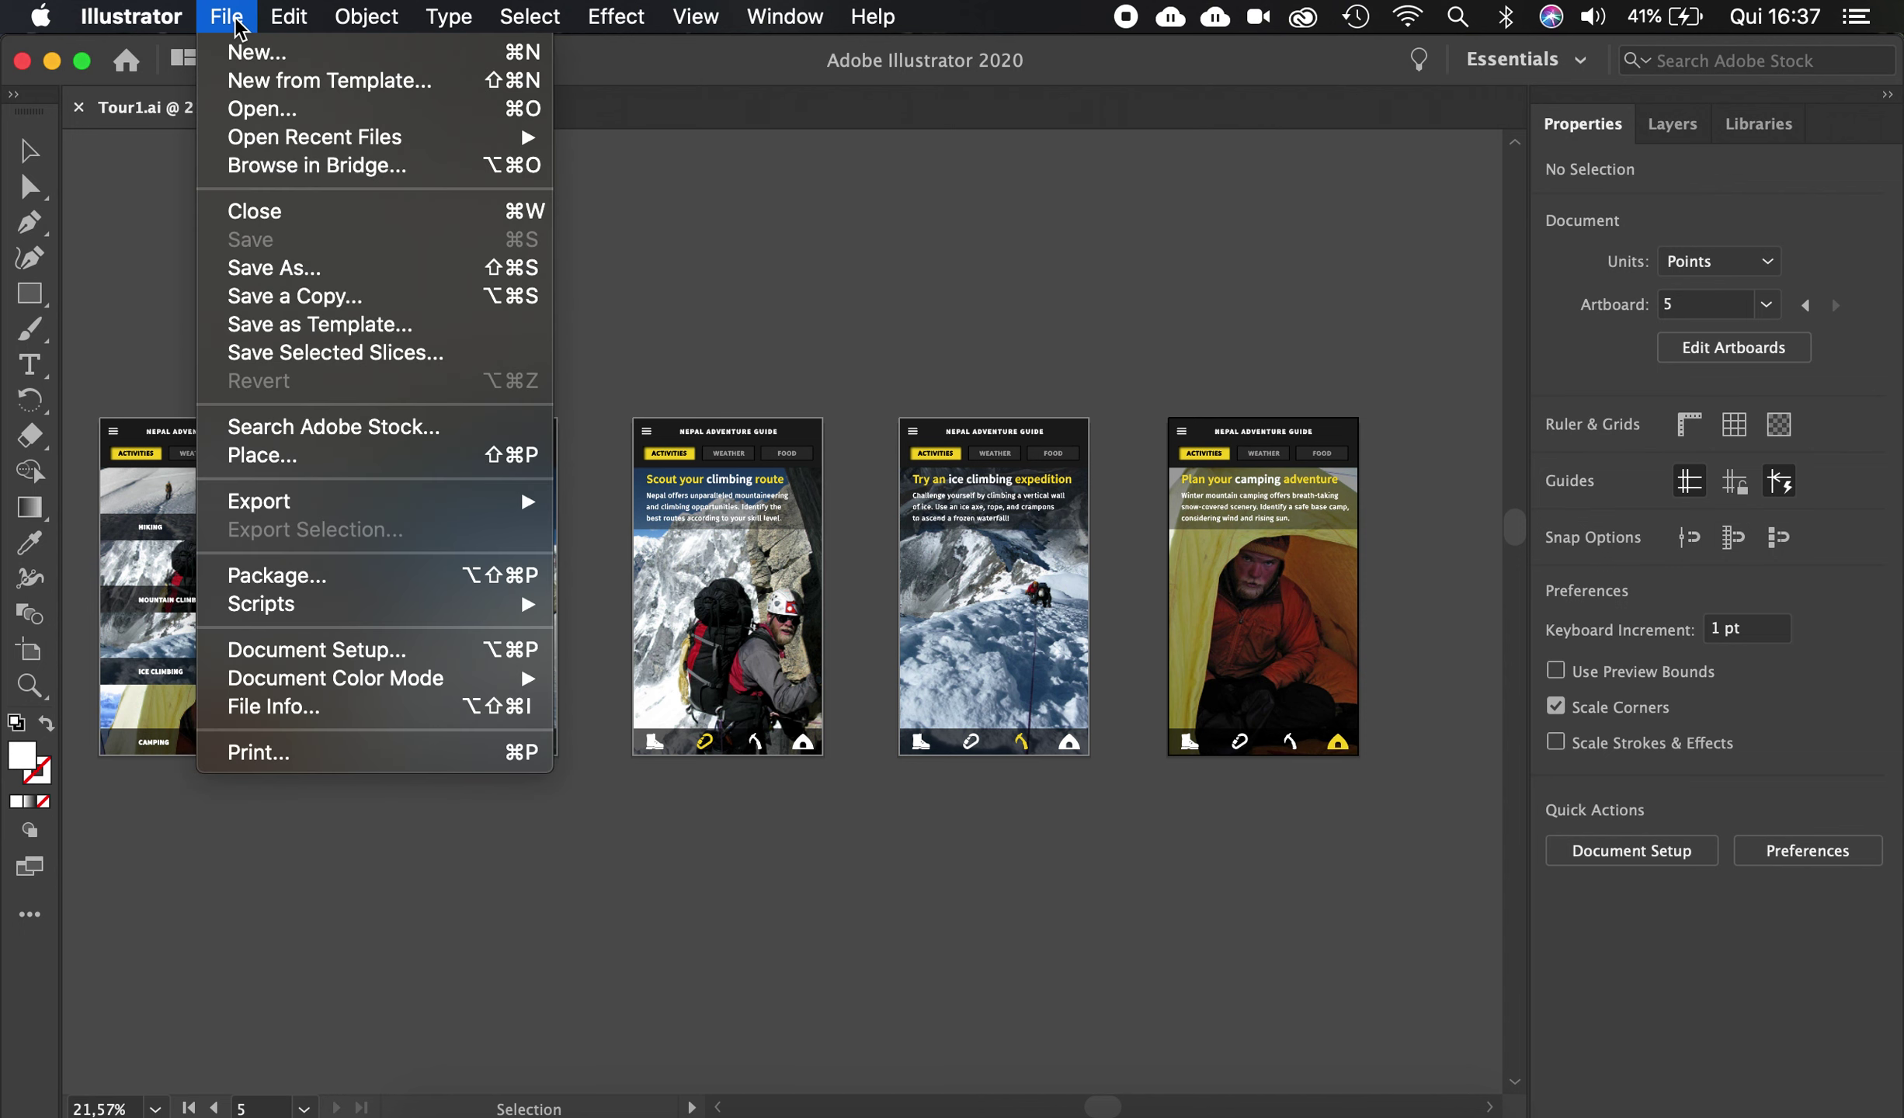
pyautogui.click(265, 53)
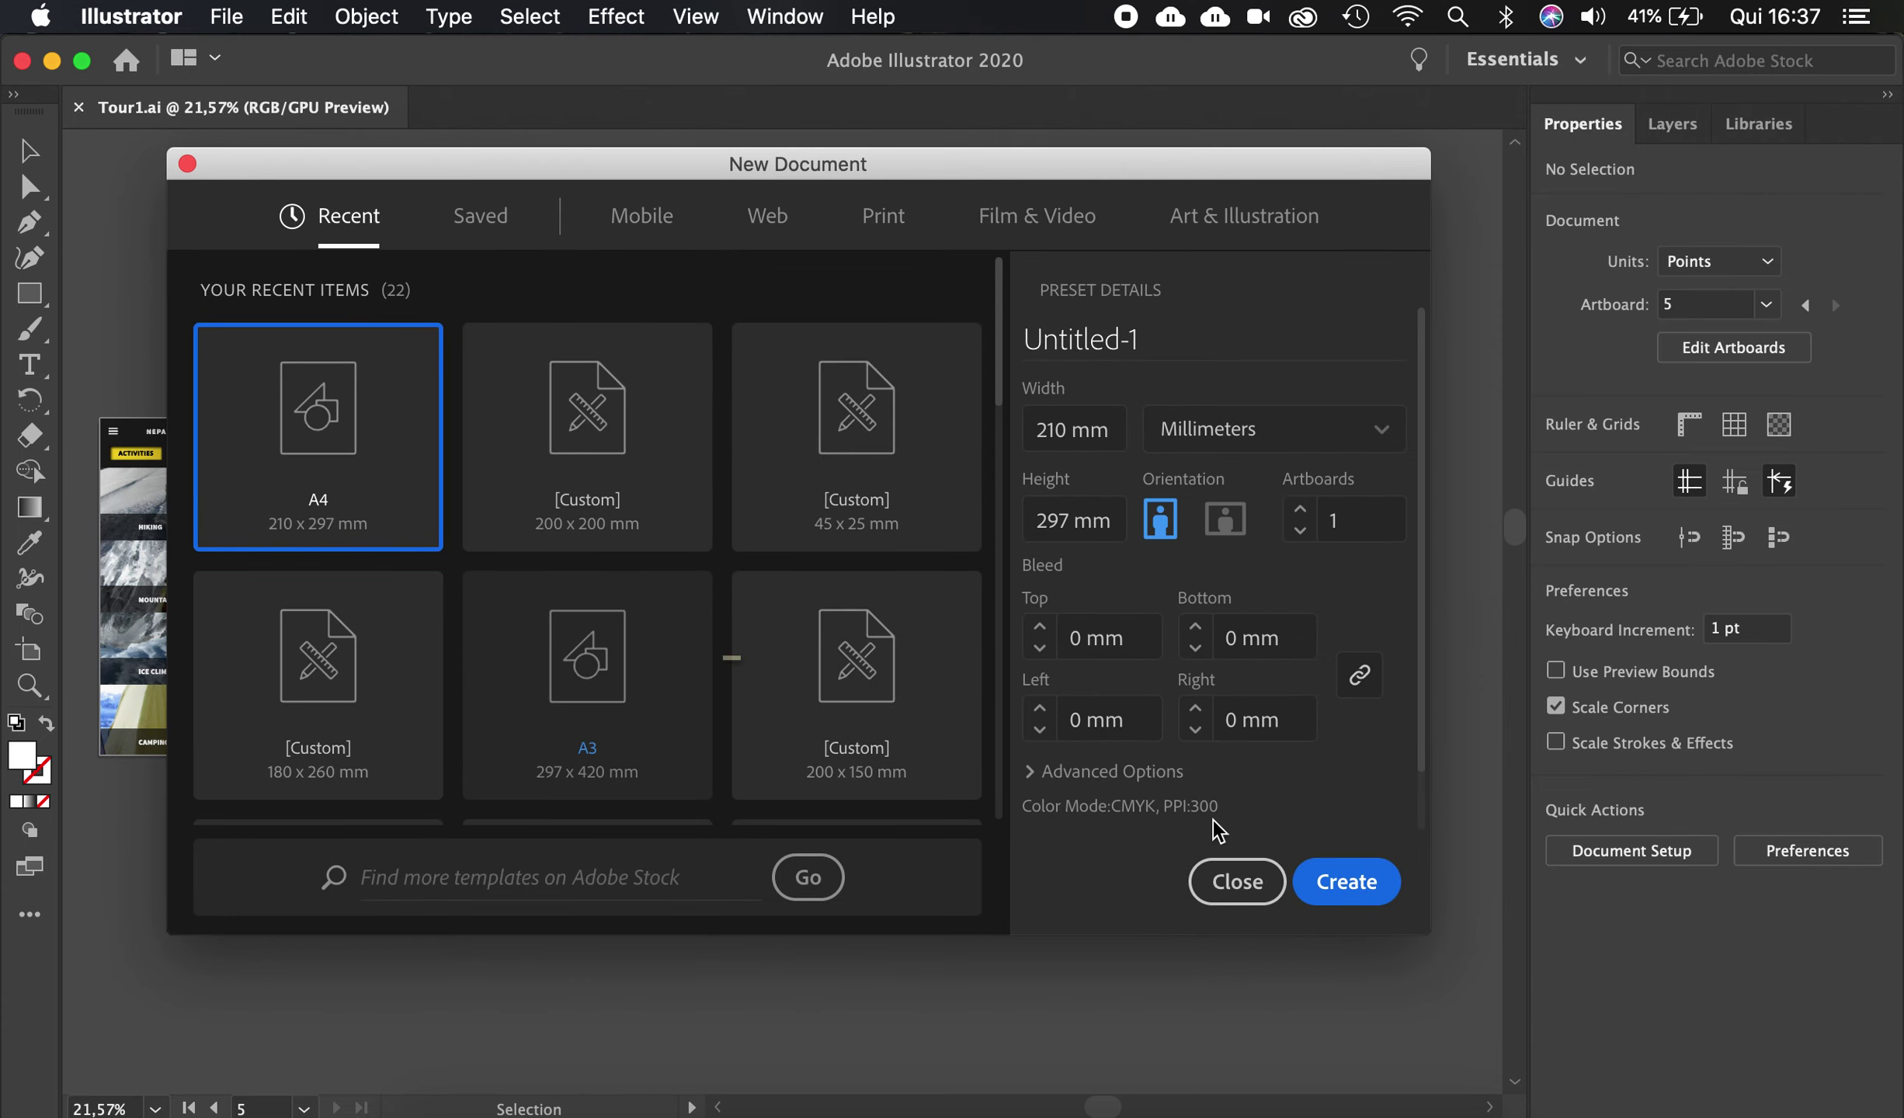
pyautogui.click(1352, 893)
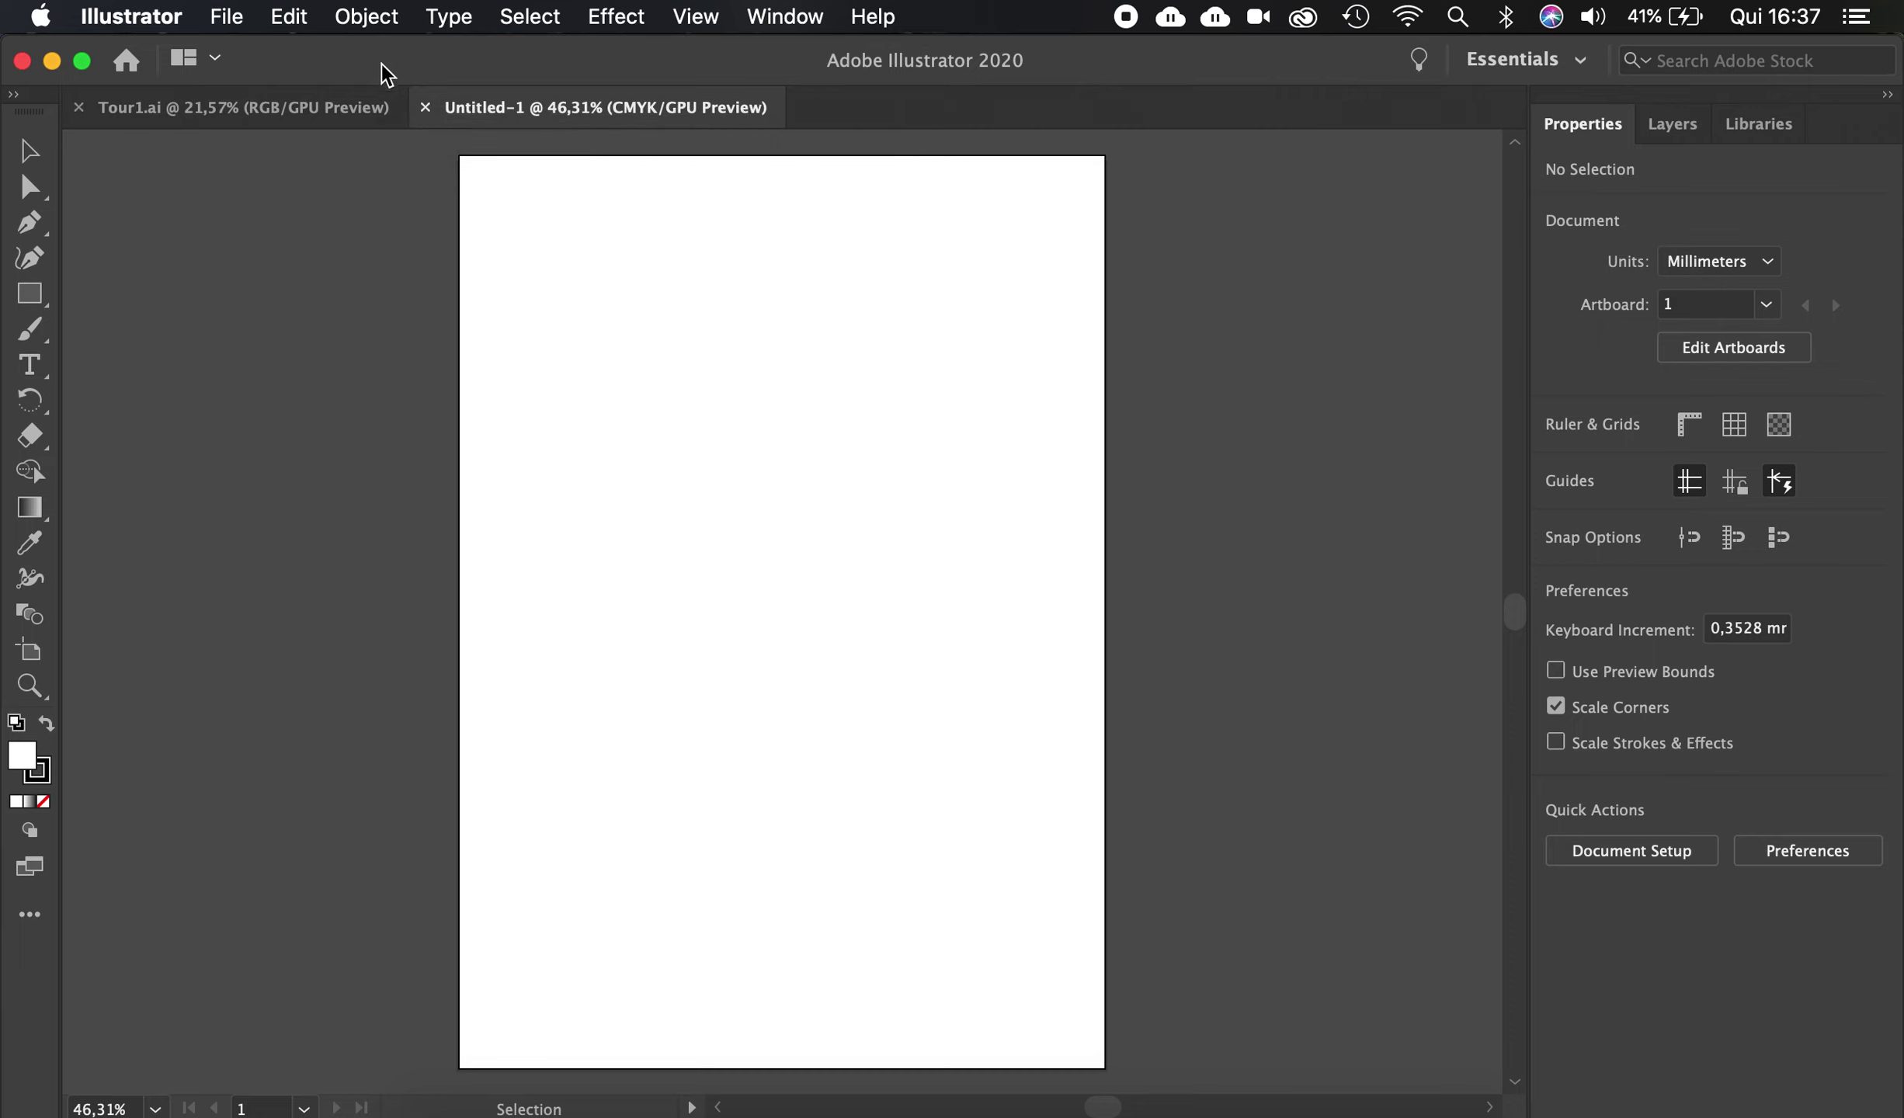
# Switch back and forth between the Tour1.ai and Untitled-1 documents, ending on Untitled-1
pyautogui.click(248, 115)
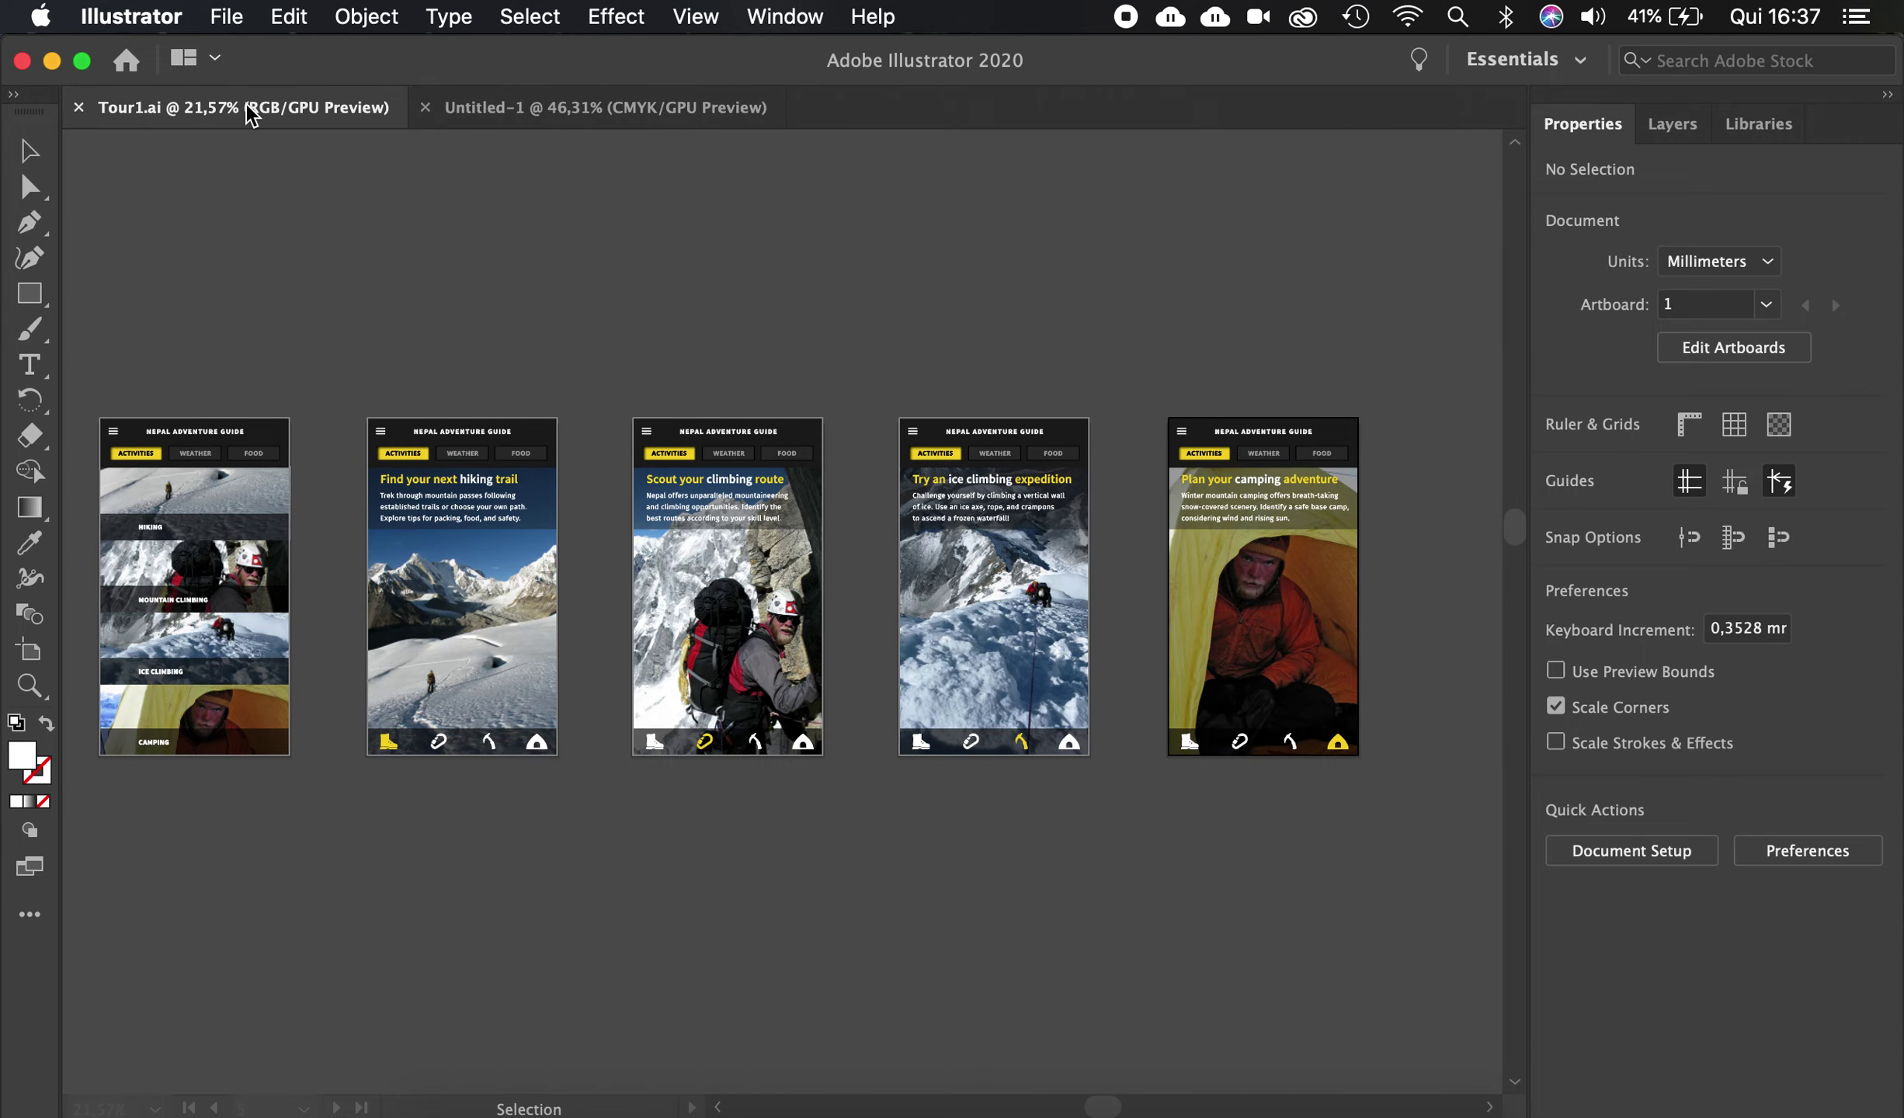
pyautogui.click(558, 131)
pyautogui.click(278, 116)
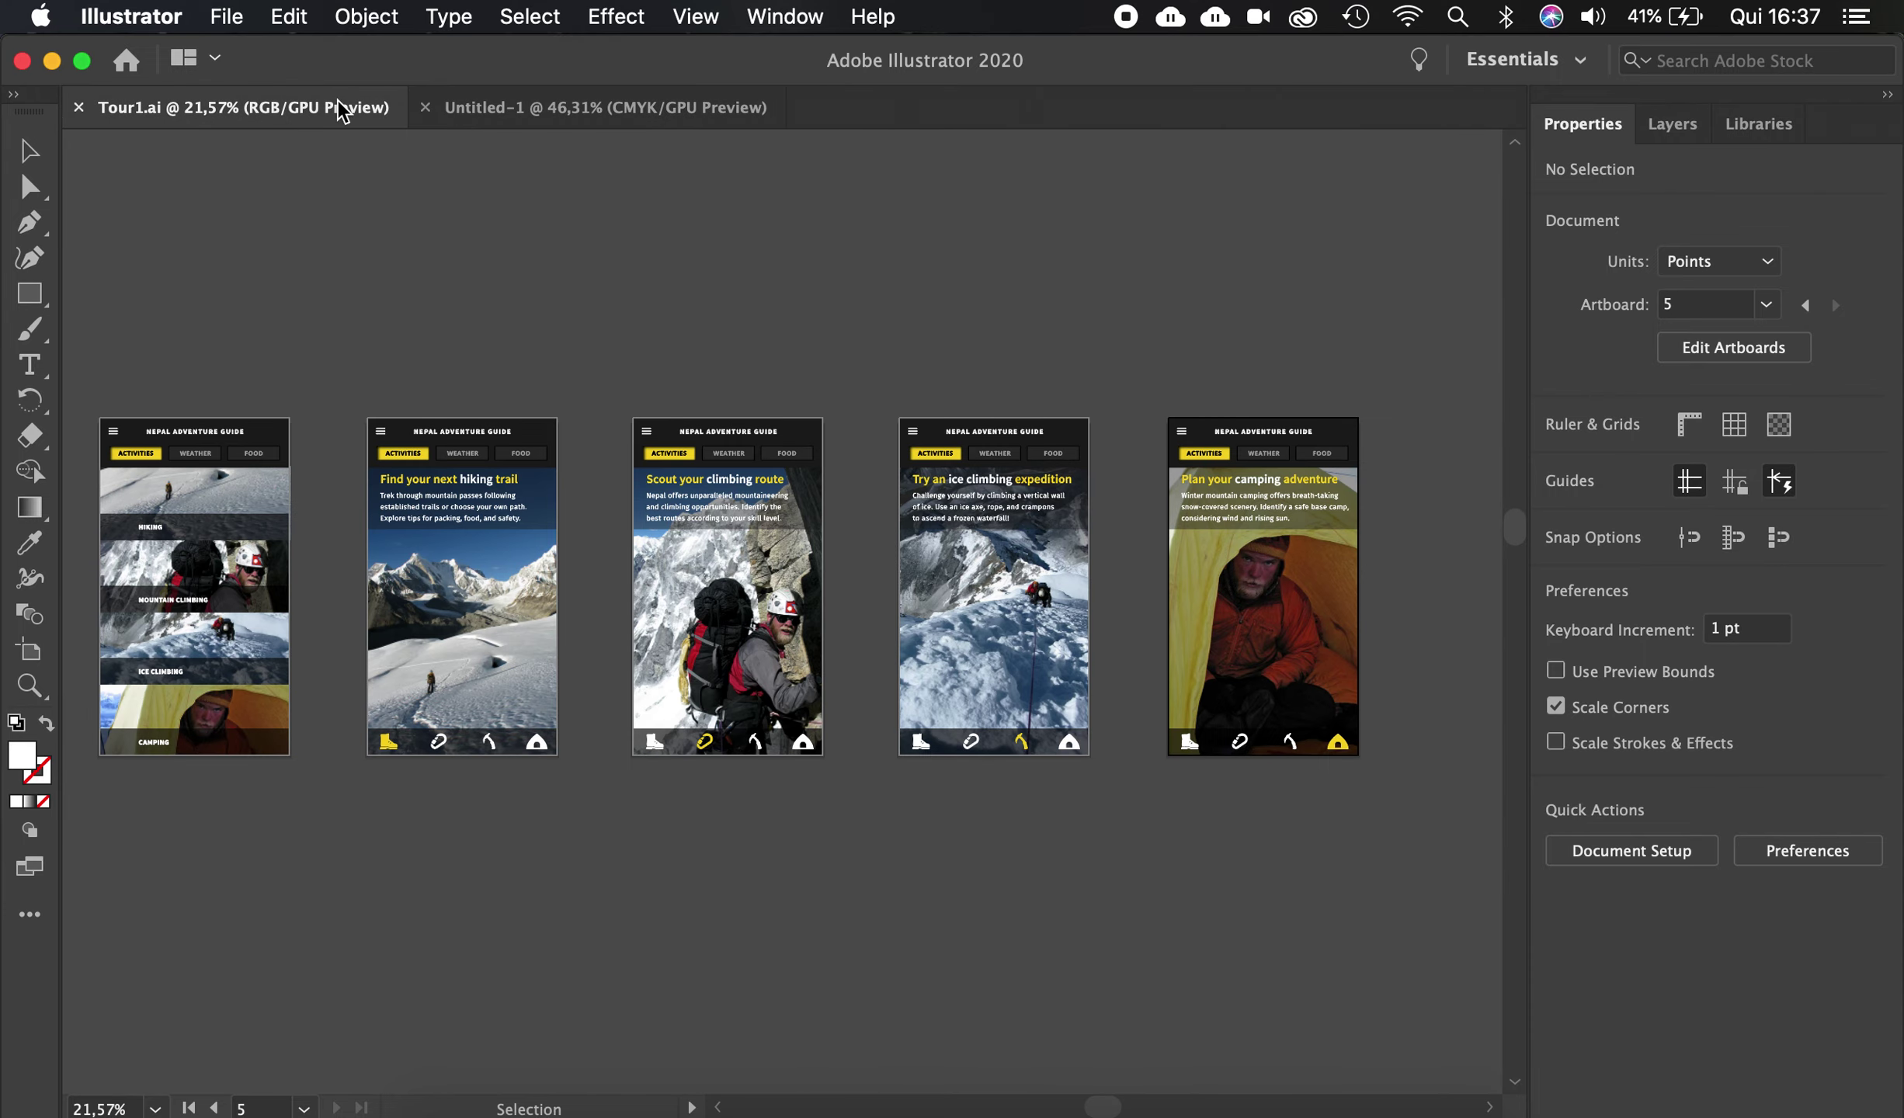
pyautogui.click(571, 116)
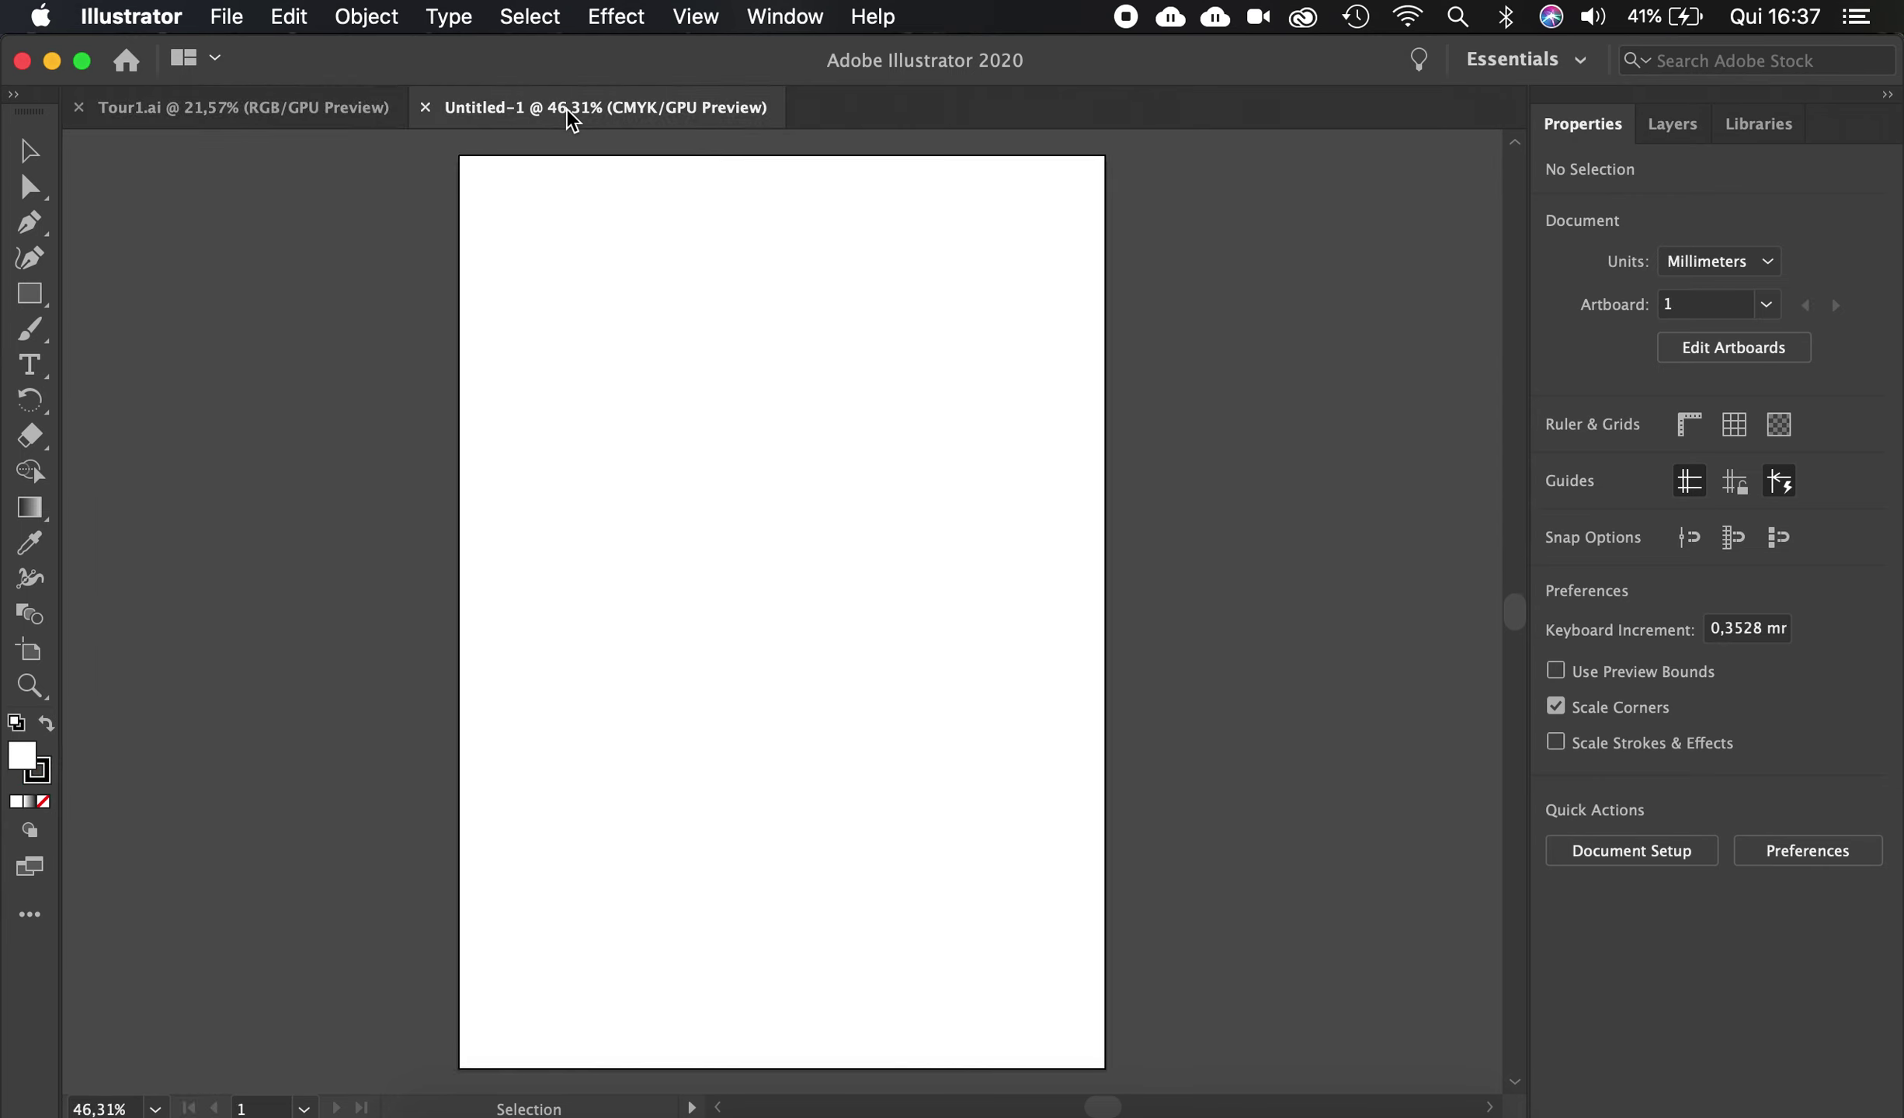